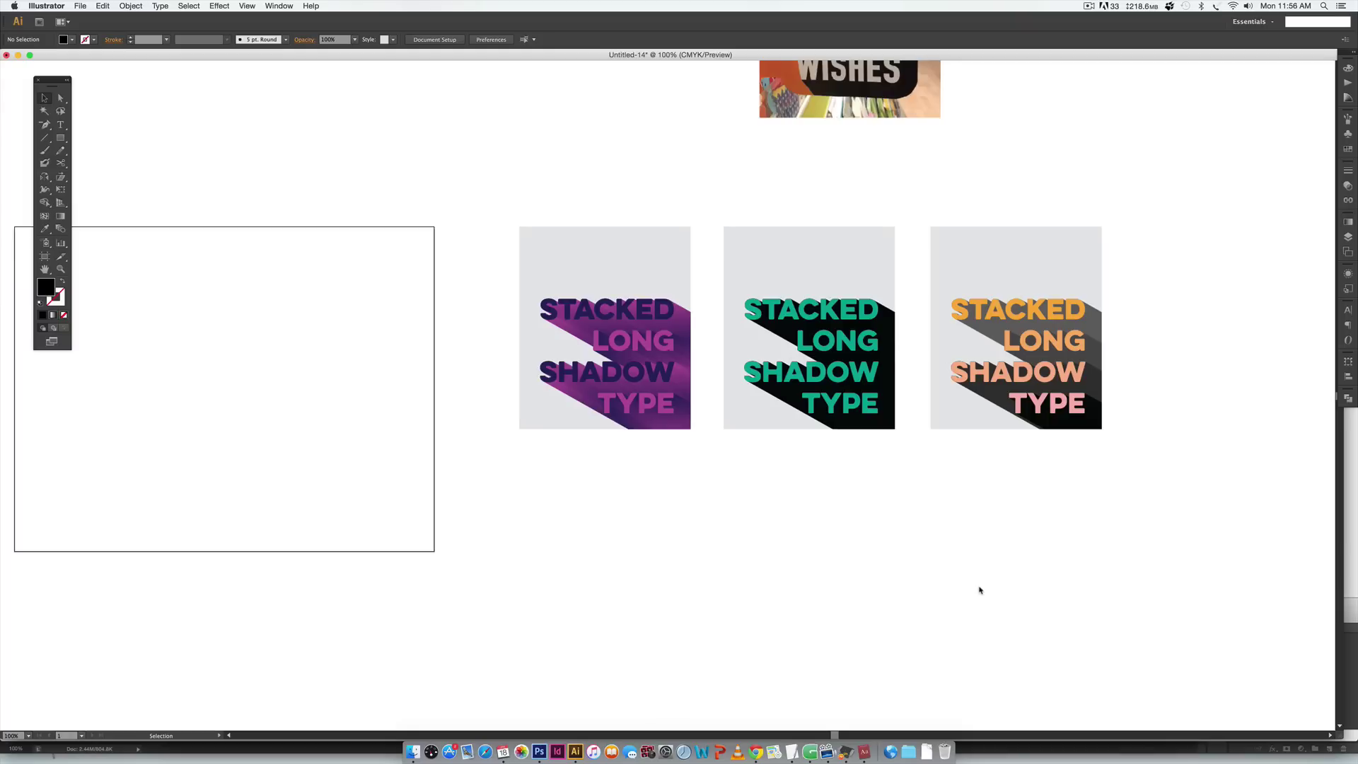
# Examine the reference photo of the sign and the three finished stacked long shadow examples.
pyautogui.scroll(5, 1009, 591)
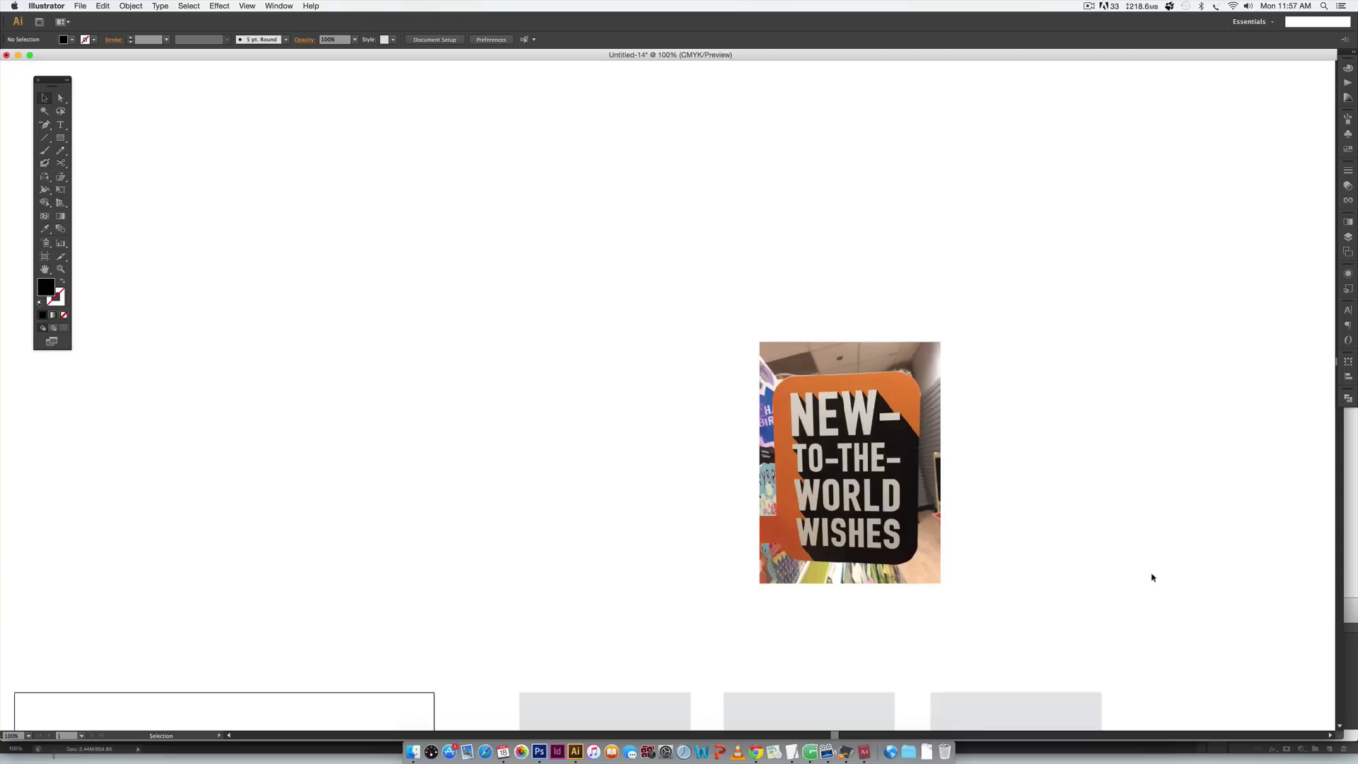
pyautogui.scroll(-3, 1167, 580)
pyautogui.scroll(-10, 1172, 583)
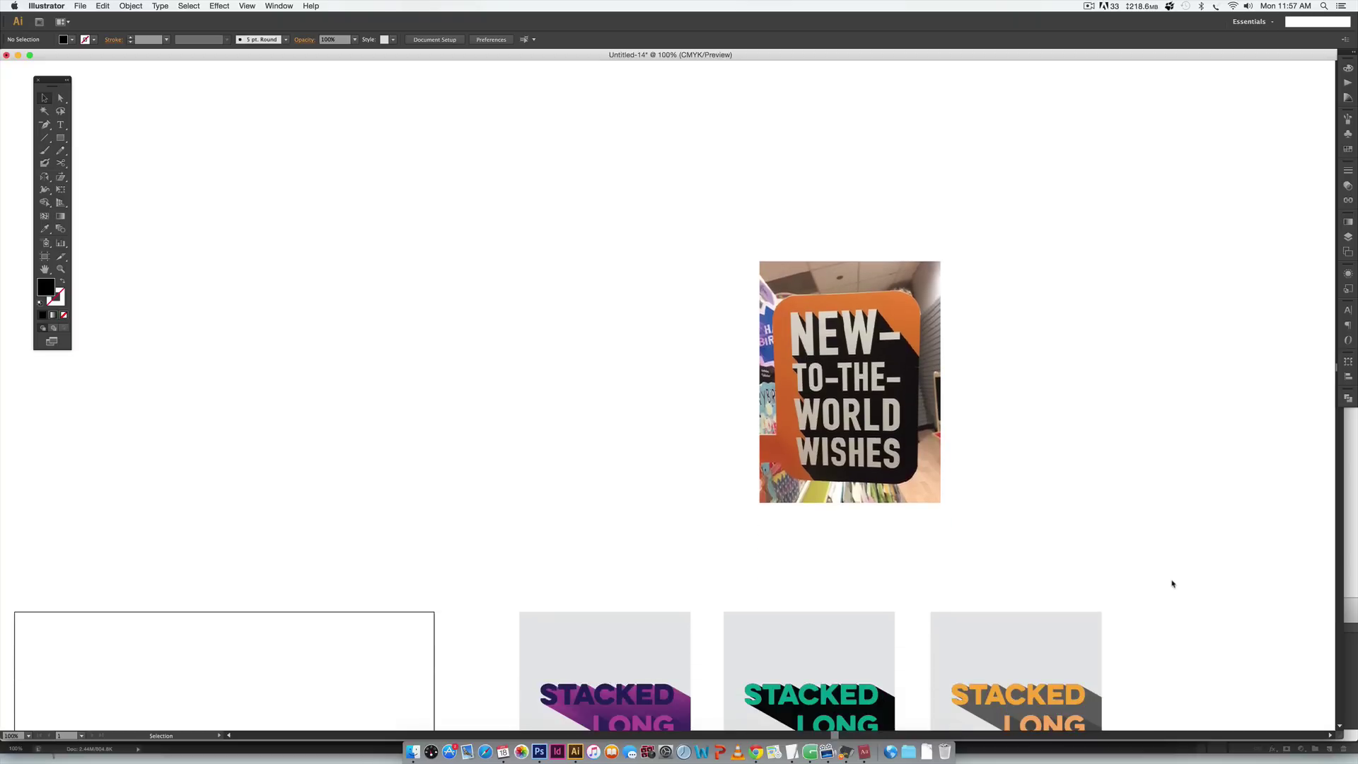
pyautogui.scroll(-15, 1172, 583)
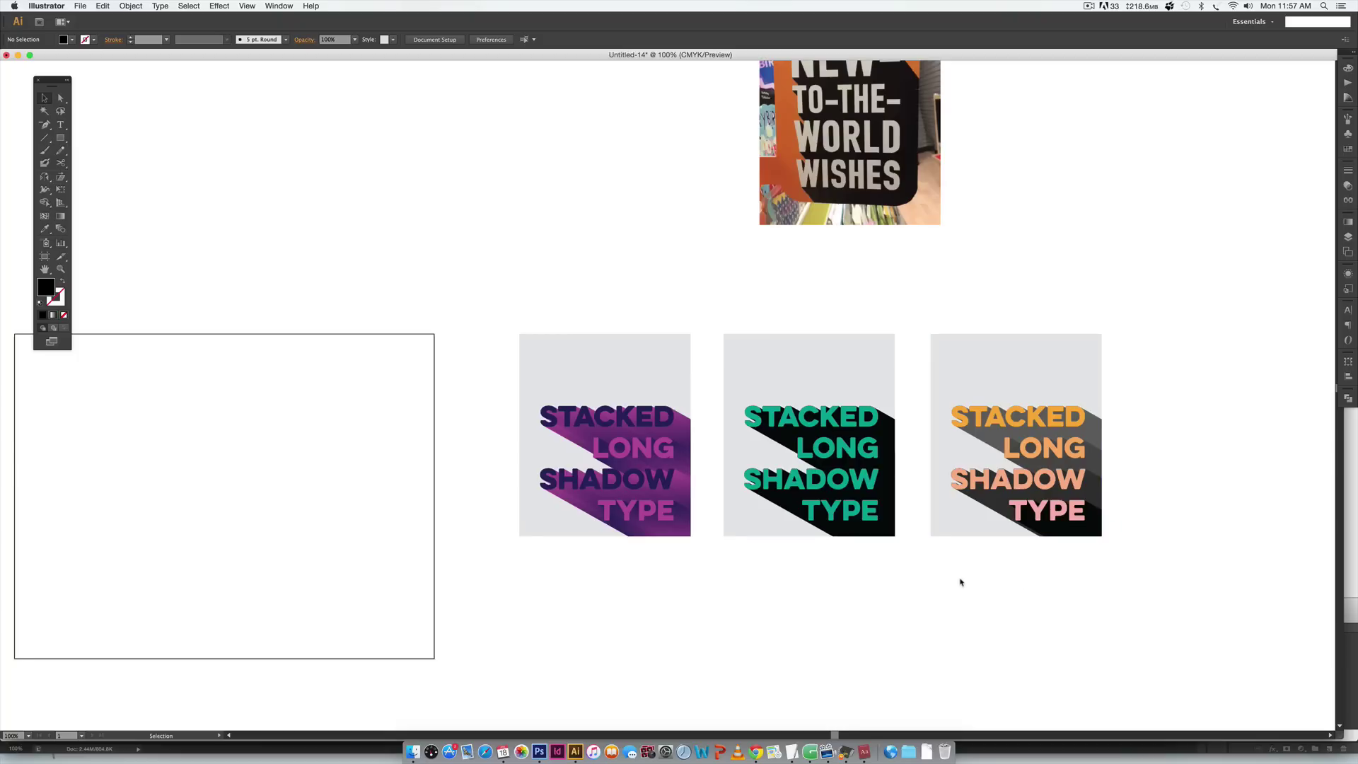
pyautogui.hscroll(-2, 958, 580)
pyautogui.scroll(-5, 959, 580)
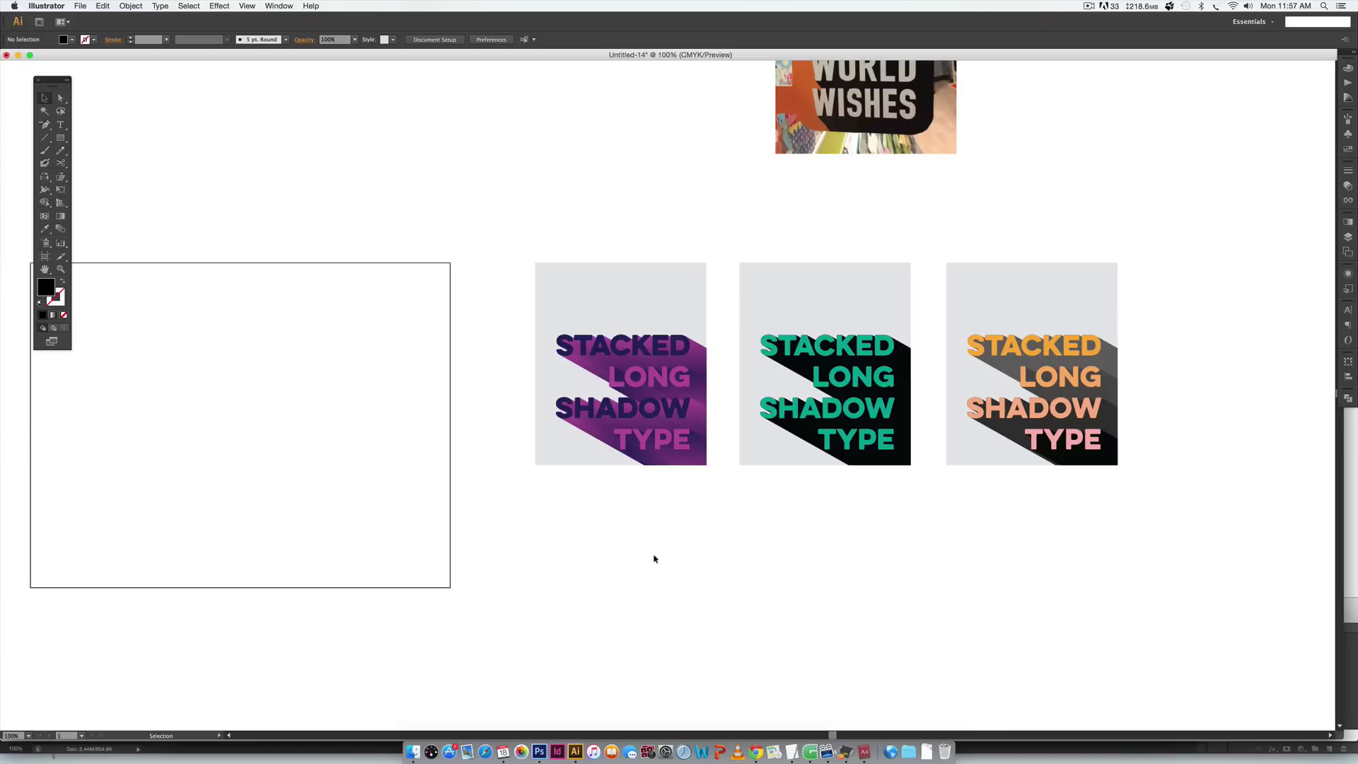
# Add point text reading STACKED, LONG, SHADOW, TYPE on four separate lines below the purple example.
pyautogui.press('t')
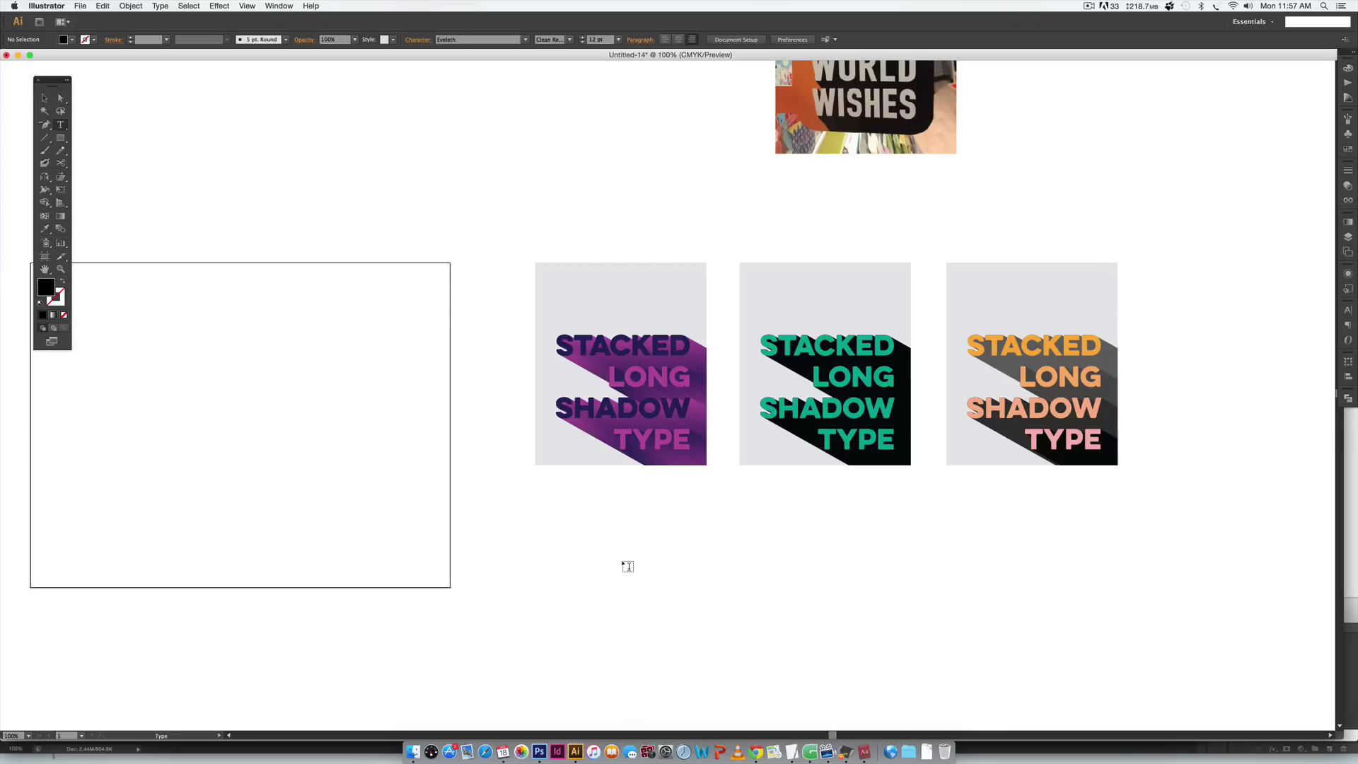
pyautogui.click(626, 563)
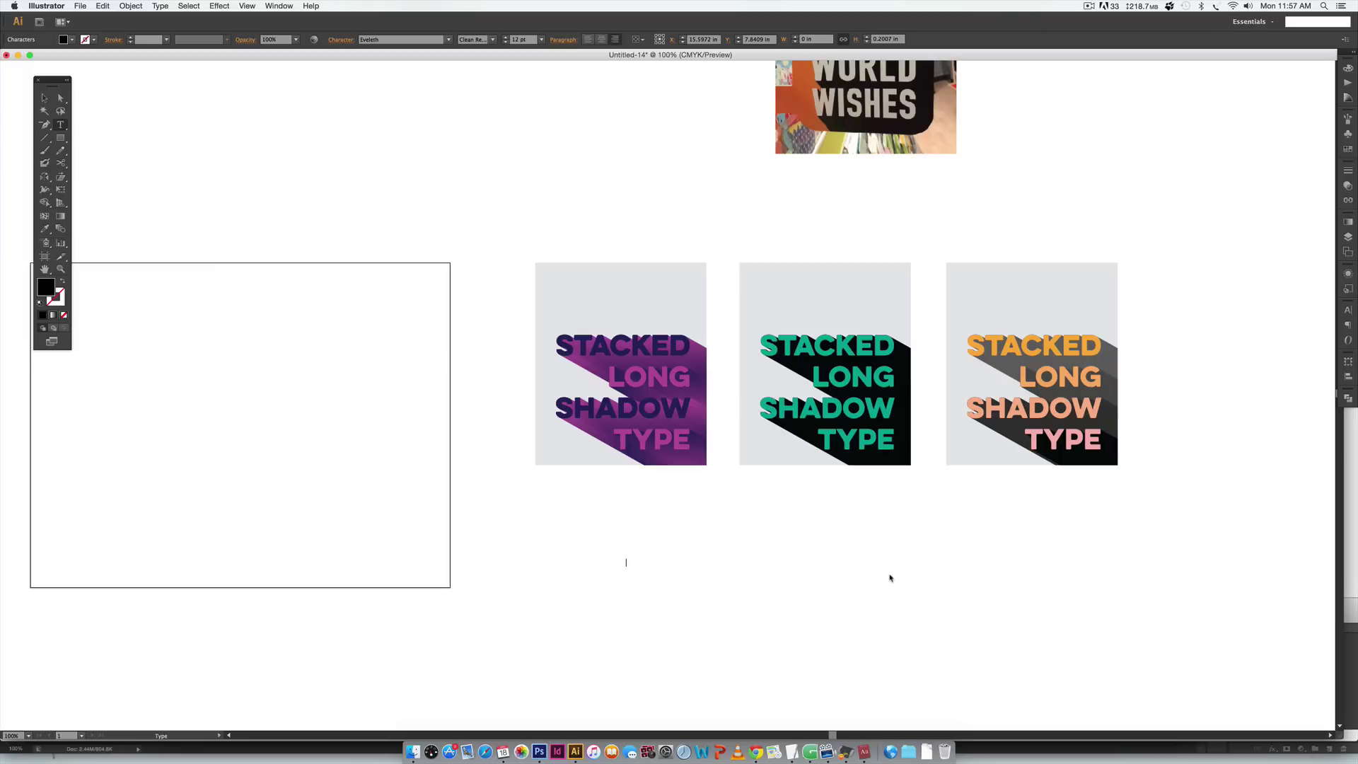
pyautogui.write('TACKED')
pyautogui.press('Return')
pyautogui.write('LONG')
pyautogui.press('Return')
pyautogui.write('SHADOW TYPE')
pyautogui.press('super')
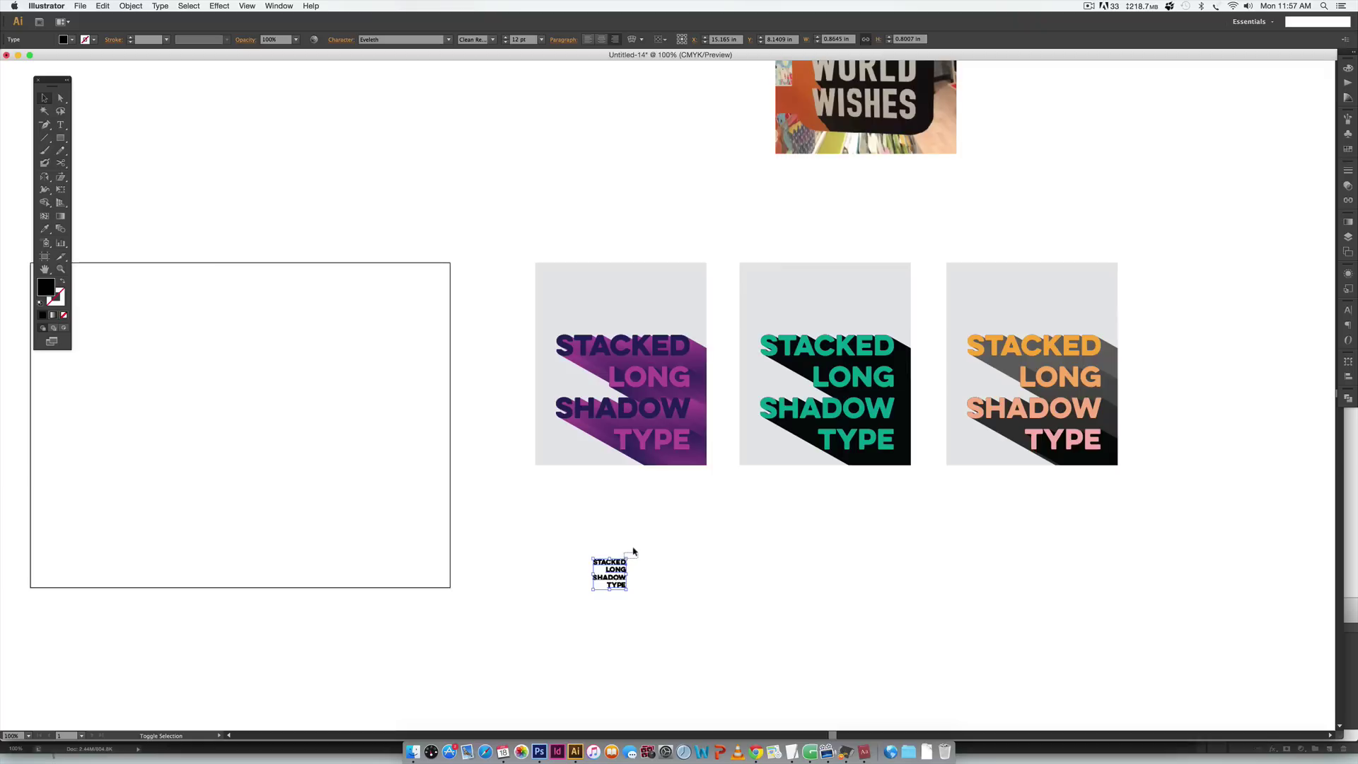
# Scale the four-line text up to about 64 pt and place it directly below the purple example.
pyautogui.moveTo(627, 558); pyautogui.dragTo(814, 445)
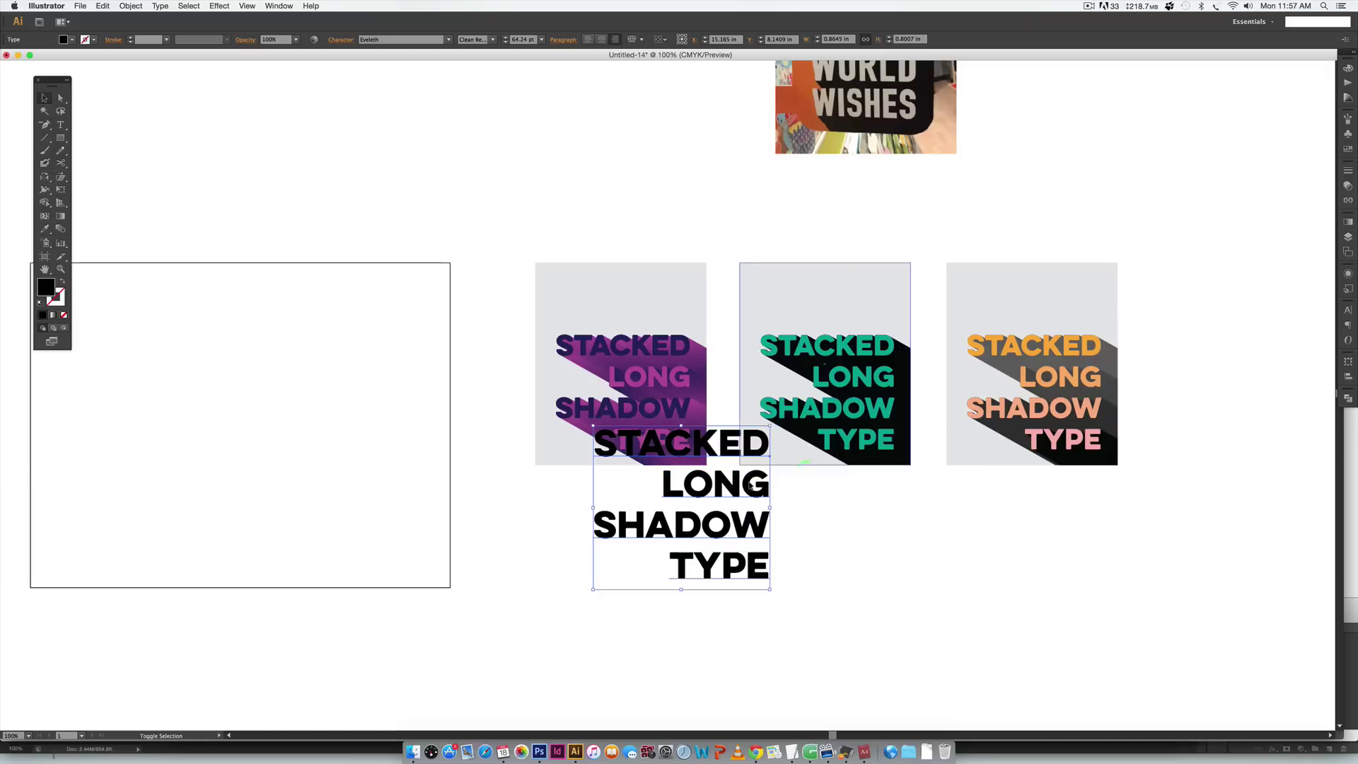
pyautogui.moveTo(753, 484); pyautogui.dragTo(687, 556)
pyautogui.scroll(-3, 834, 566)
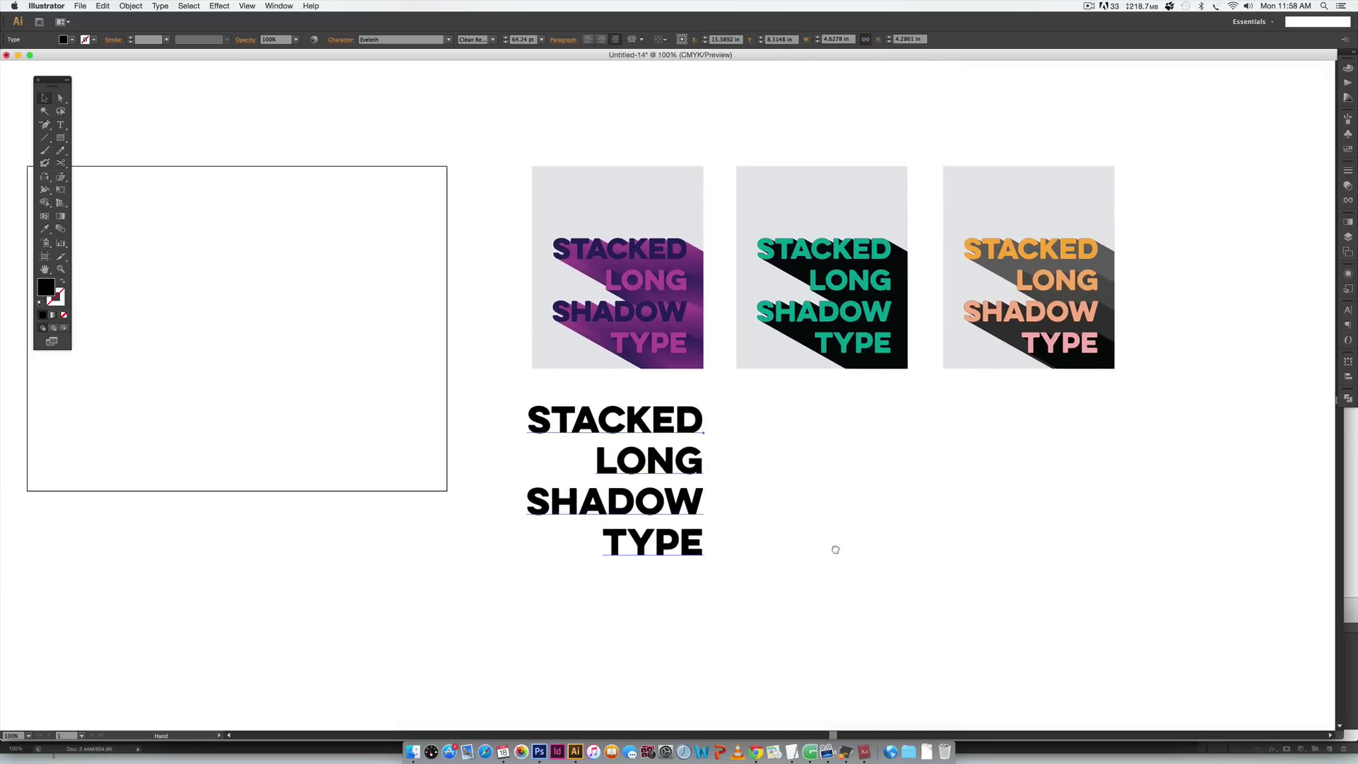
# Scale the text block down slightly and set its font size to exactly 55 pt.
pyautogui.click(1349, 309)
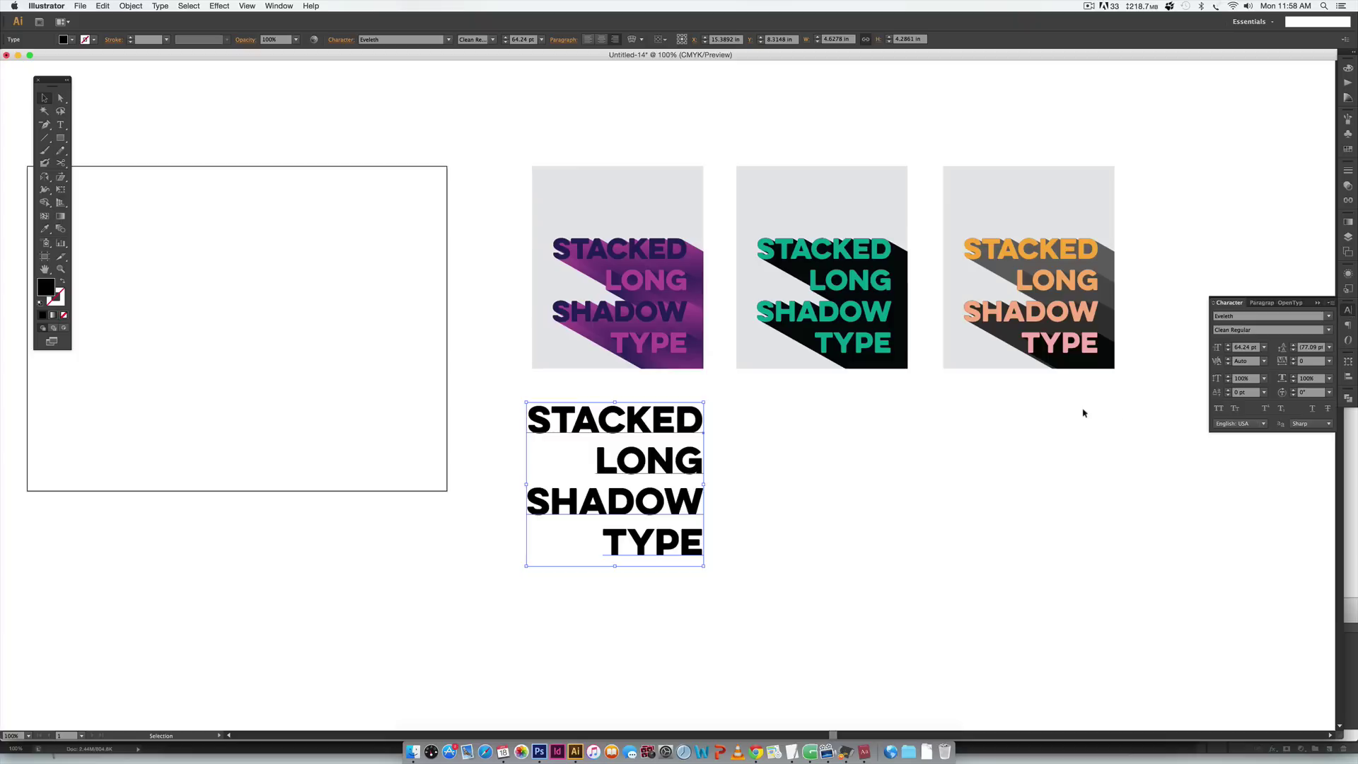
pyautogui.moveTo(704, 403); pyautogui.dragTo(680, 424)
pyautogui.click(1236, 348)
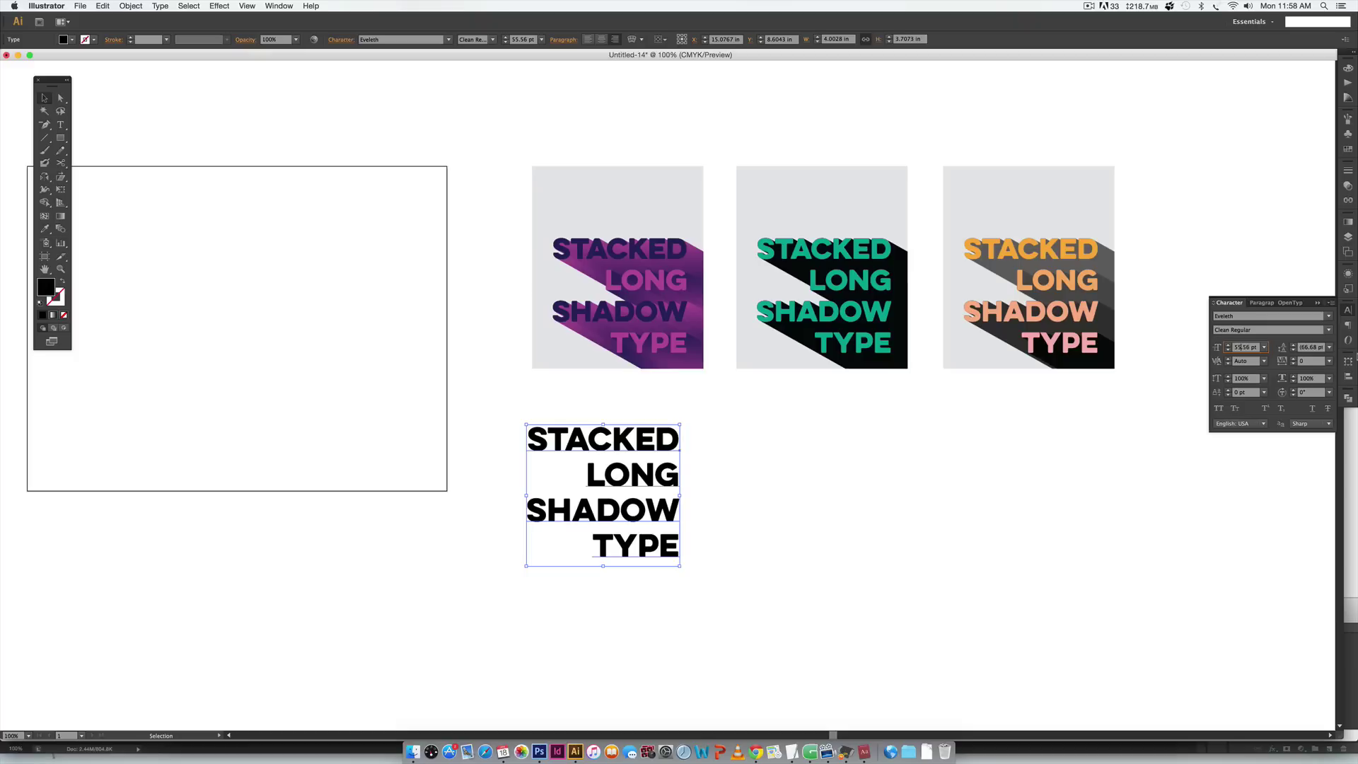
pyautogui.press('BackSpace')
pyautogui.press('BackSpace')
pyautogui.press('Return')
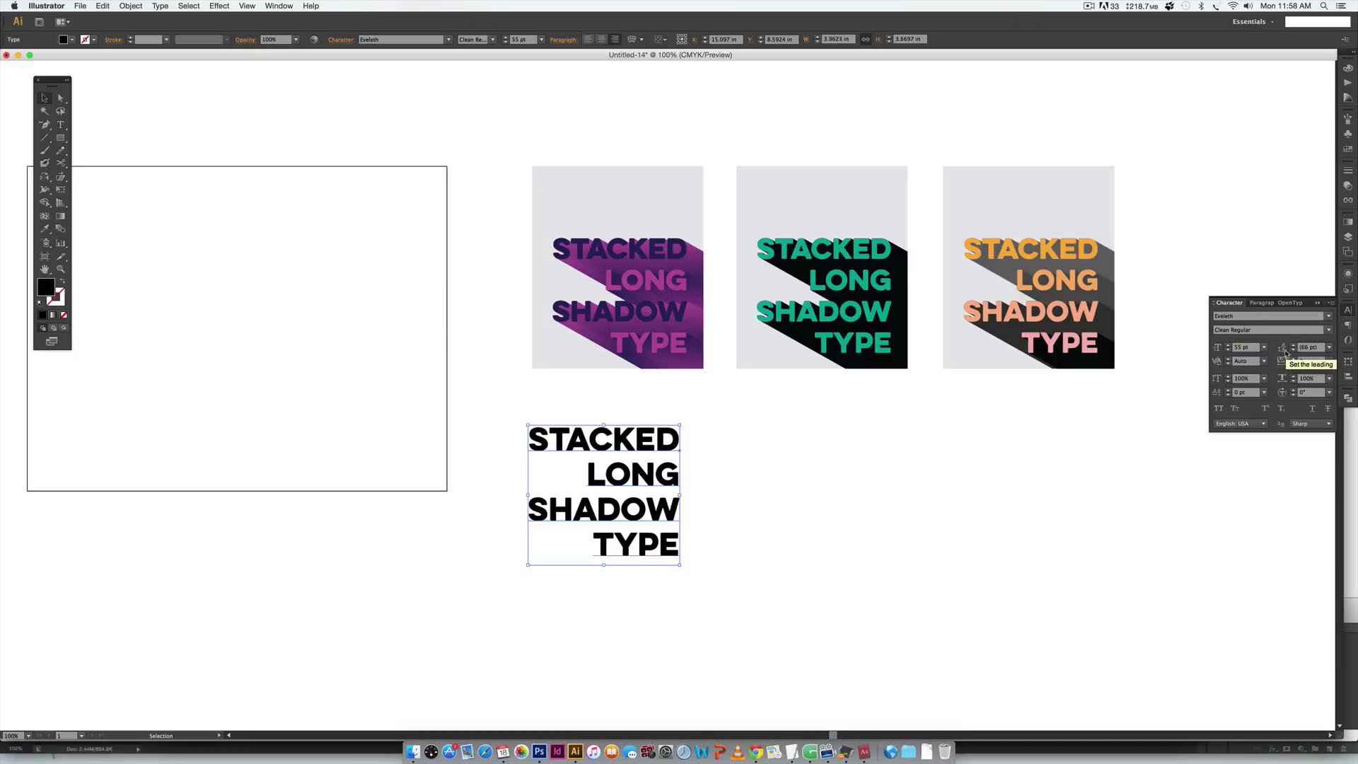
pyautogui.click(787, 505)
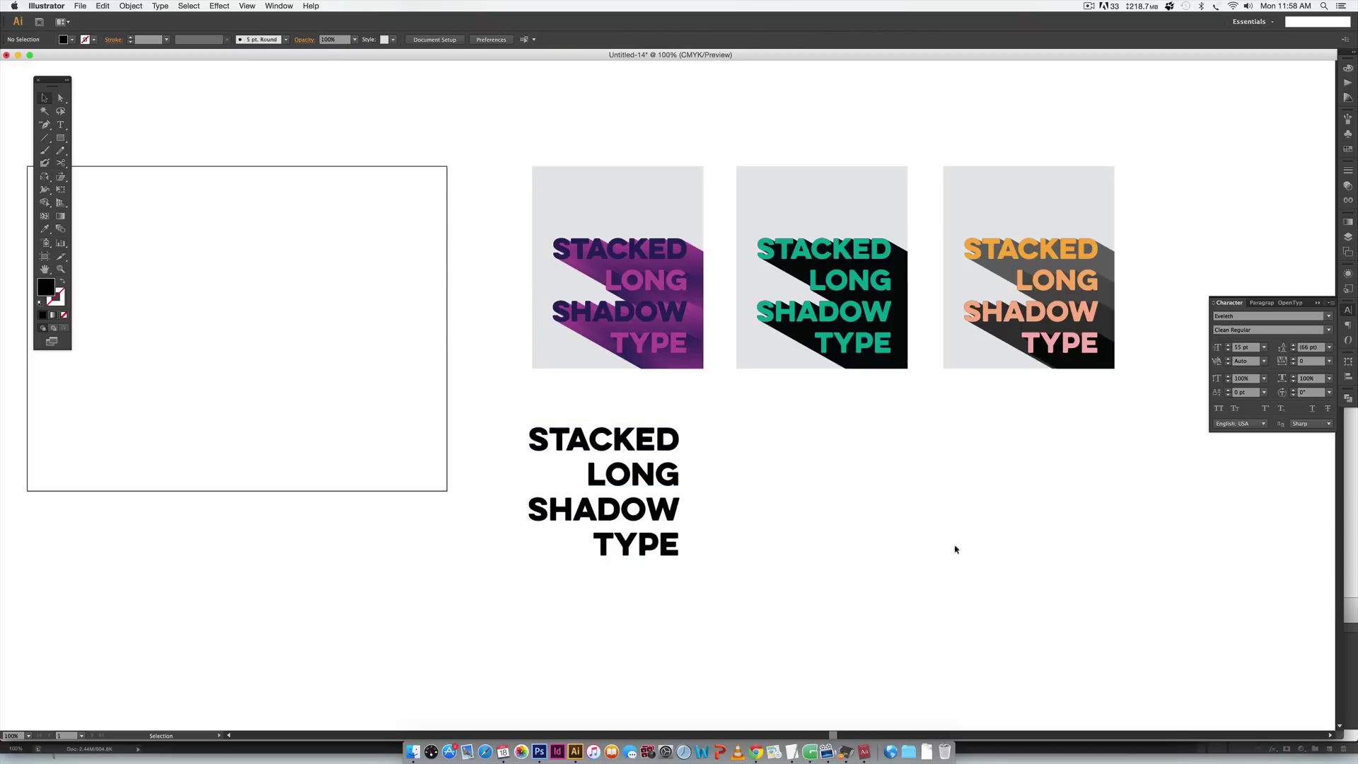
# Copy the 55 pt text block onto the empty artboard as an editable backup.
pyautogui.click(591, 476)
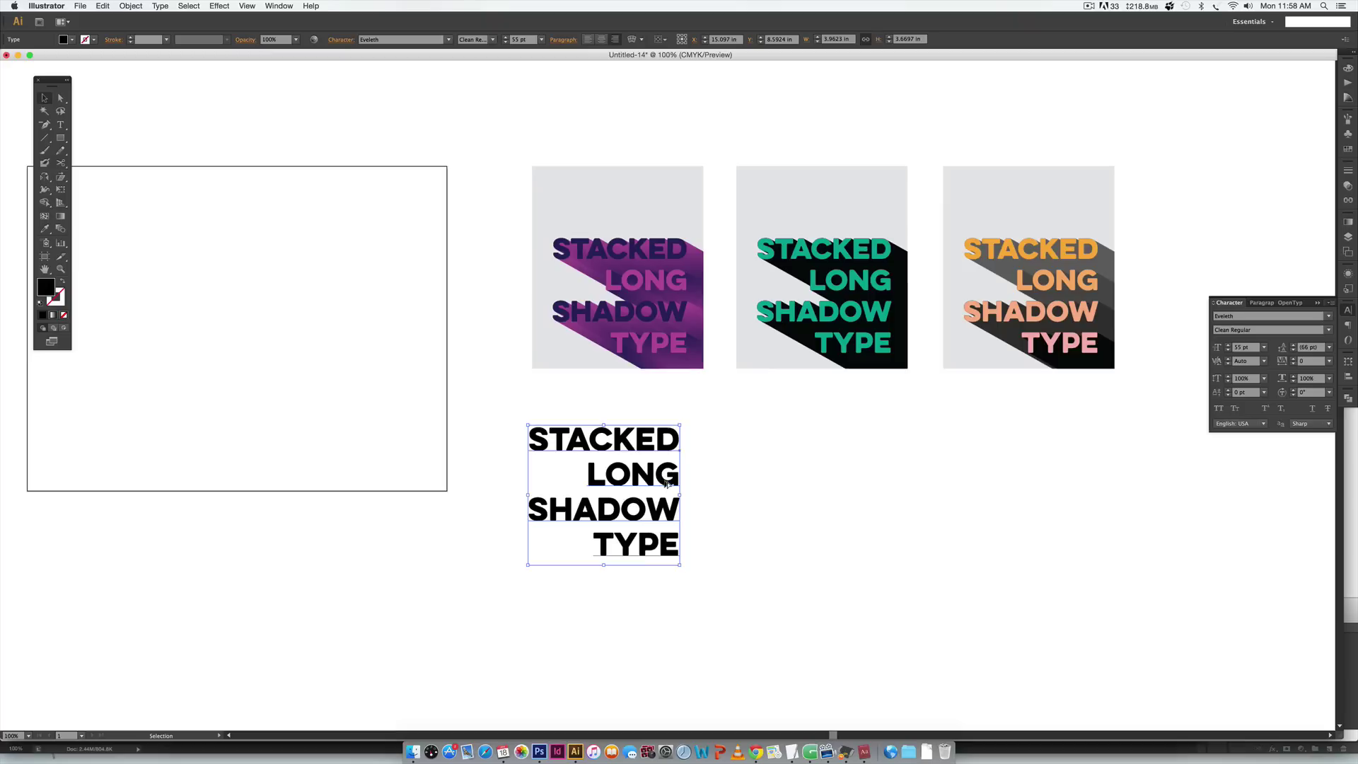
pyautogui.moveTo(667, 483); pyautogui.dragTo(357, 332)
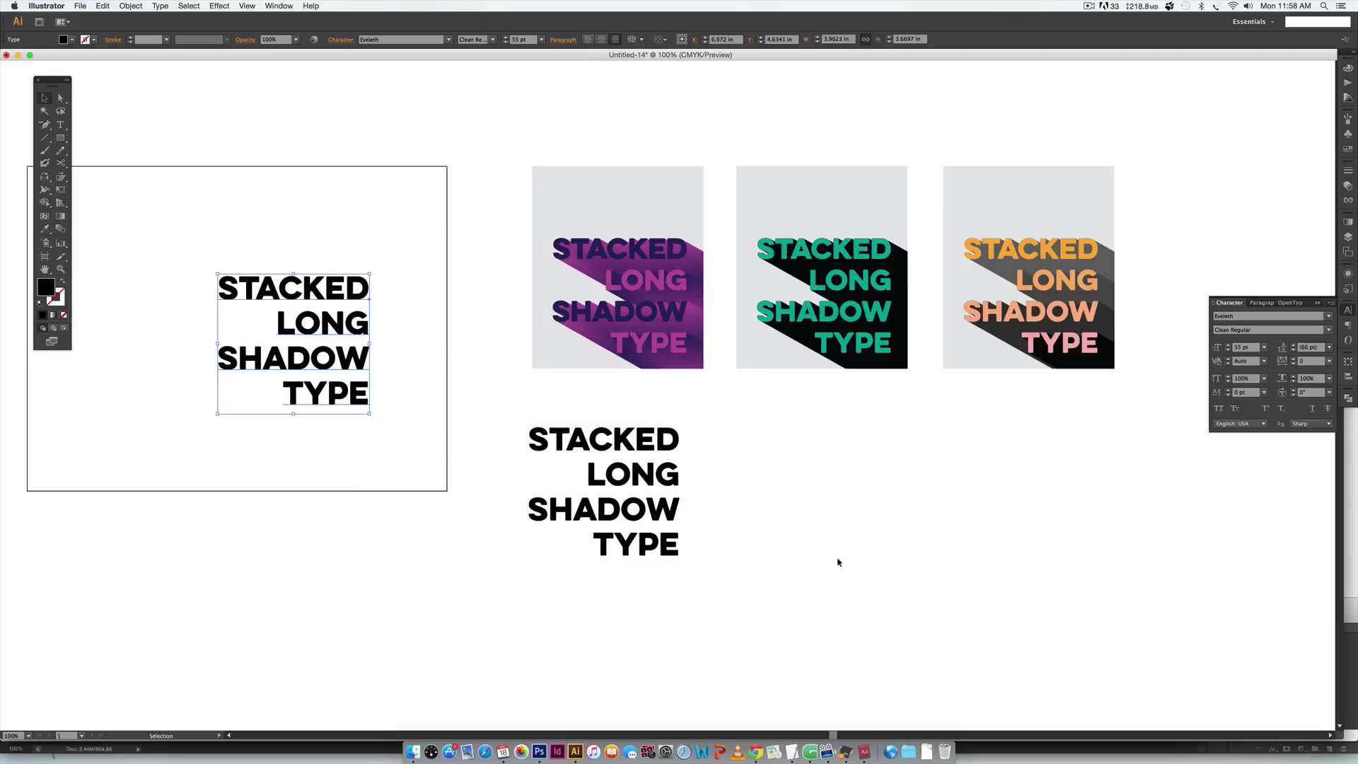
pyautogui.click(800, 575)
# Expand the original text block below the purple example into outlines, with Object and Fill included.
pyautogui.click(655, 484)
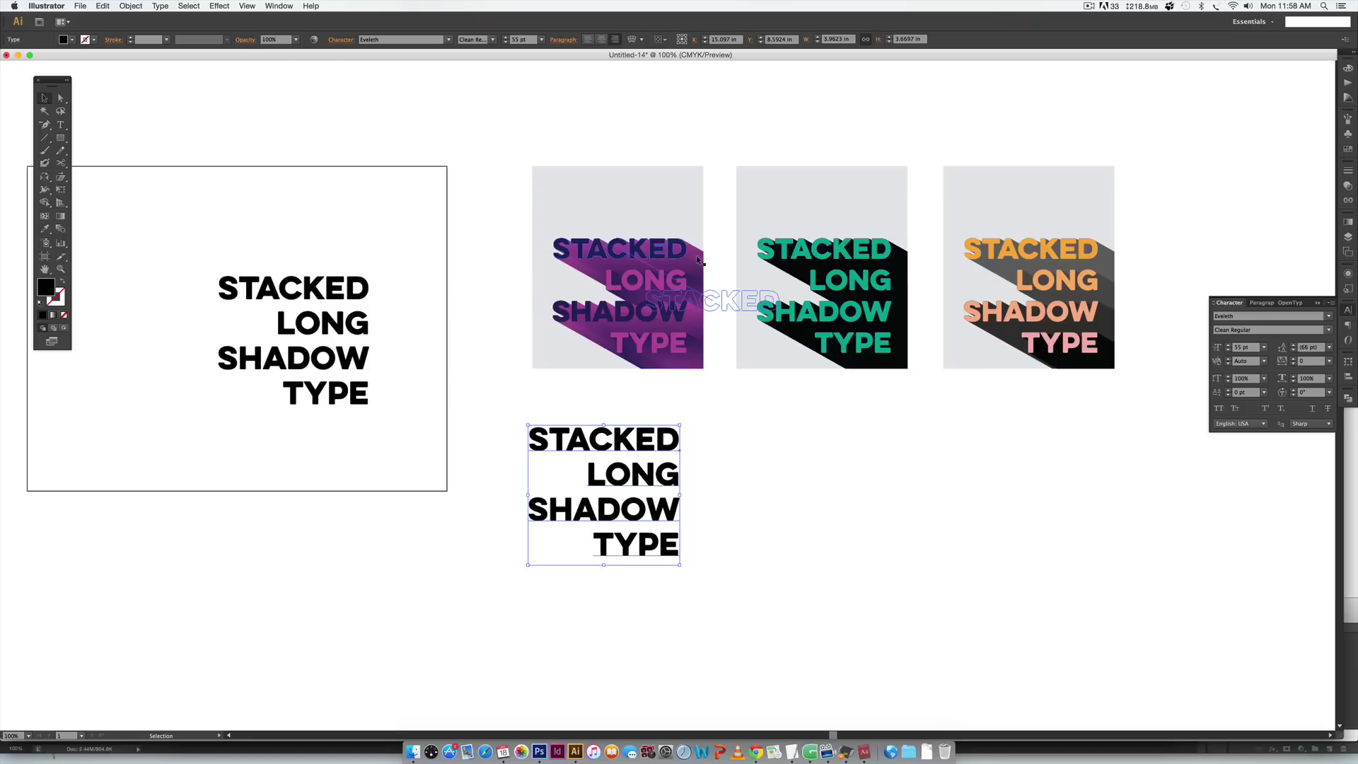
pyautogui.click(121, 6)
pyautogui.click(132, 175)
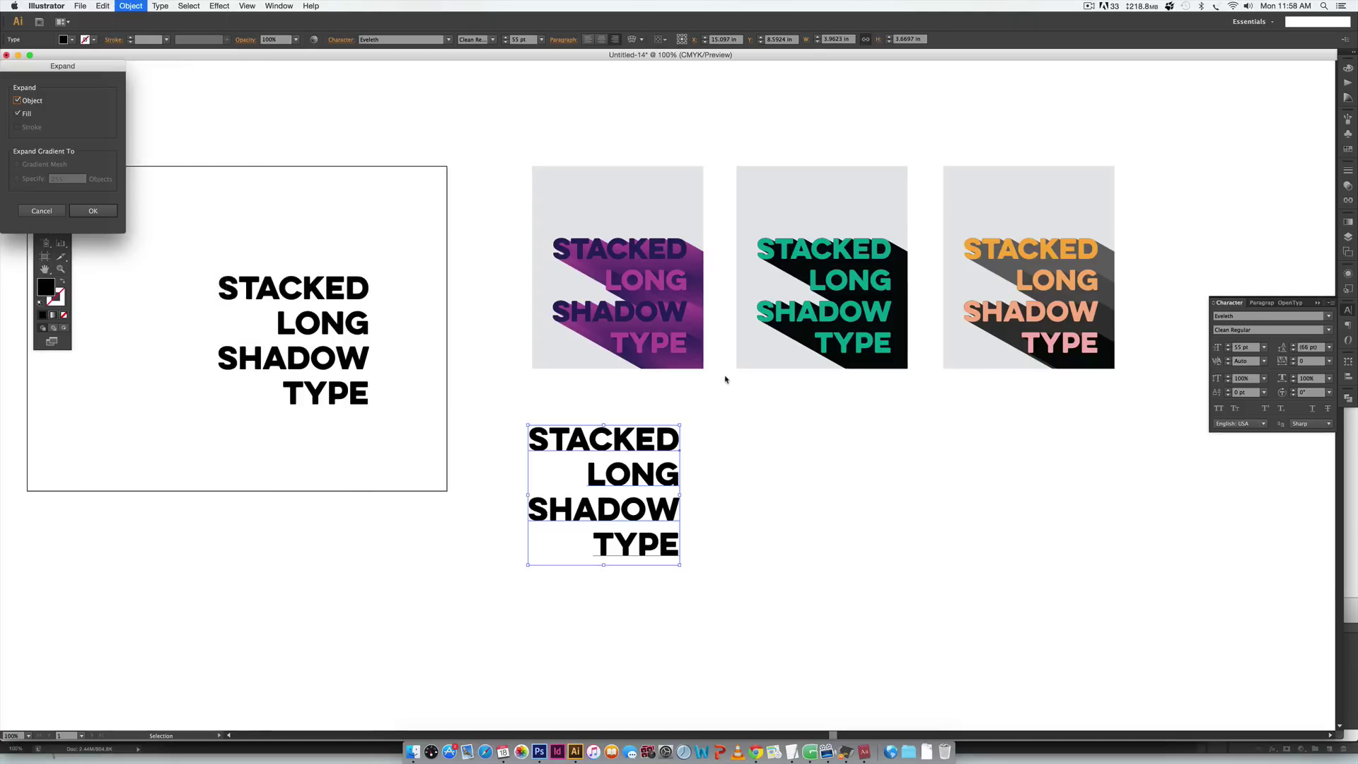
pyautogui.click(95, 209)
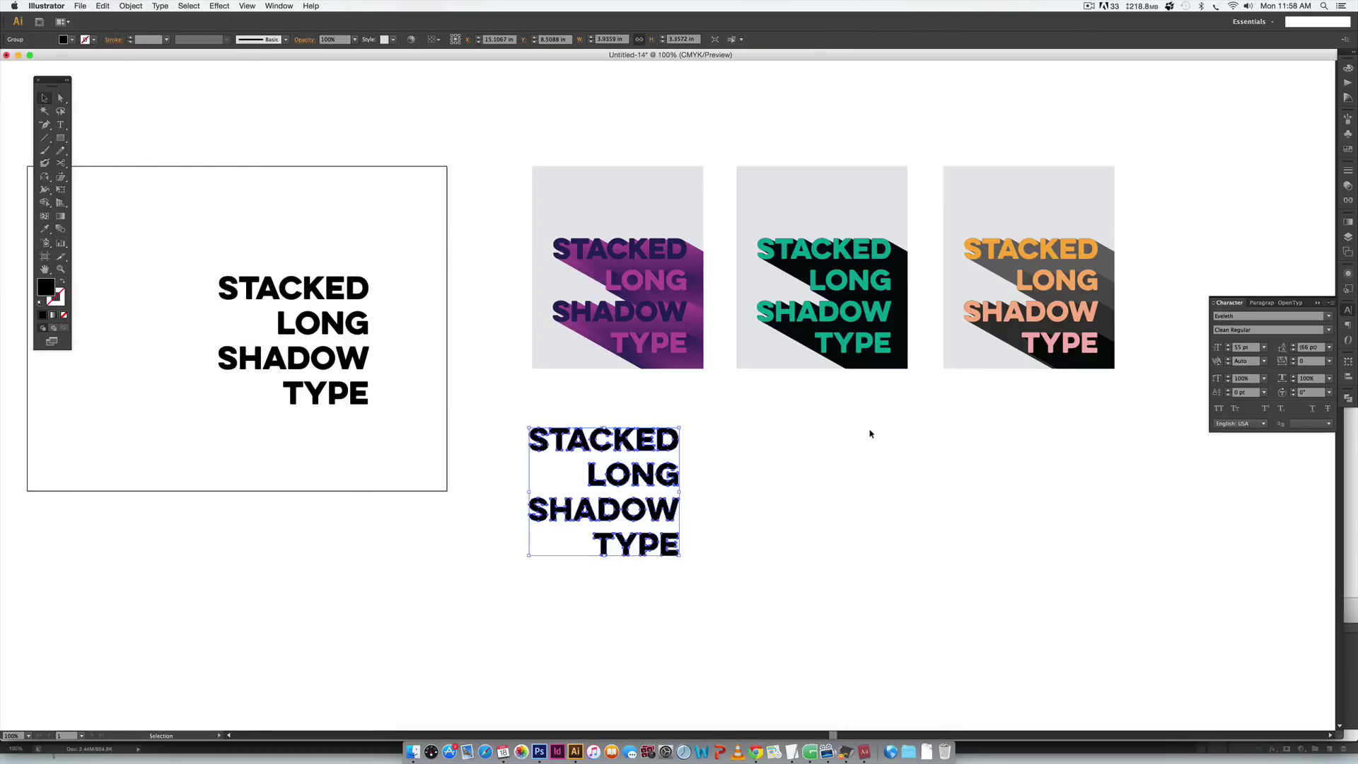
pyautogui.click(693, 495)
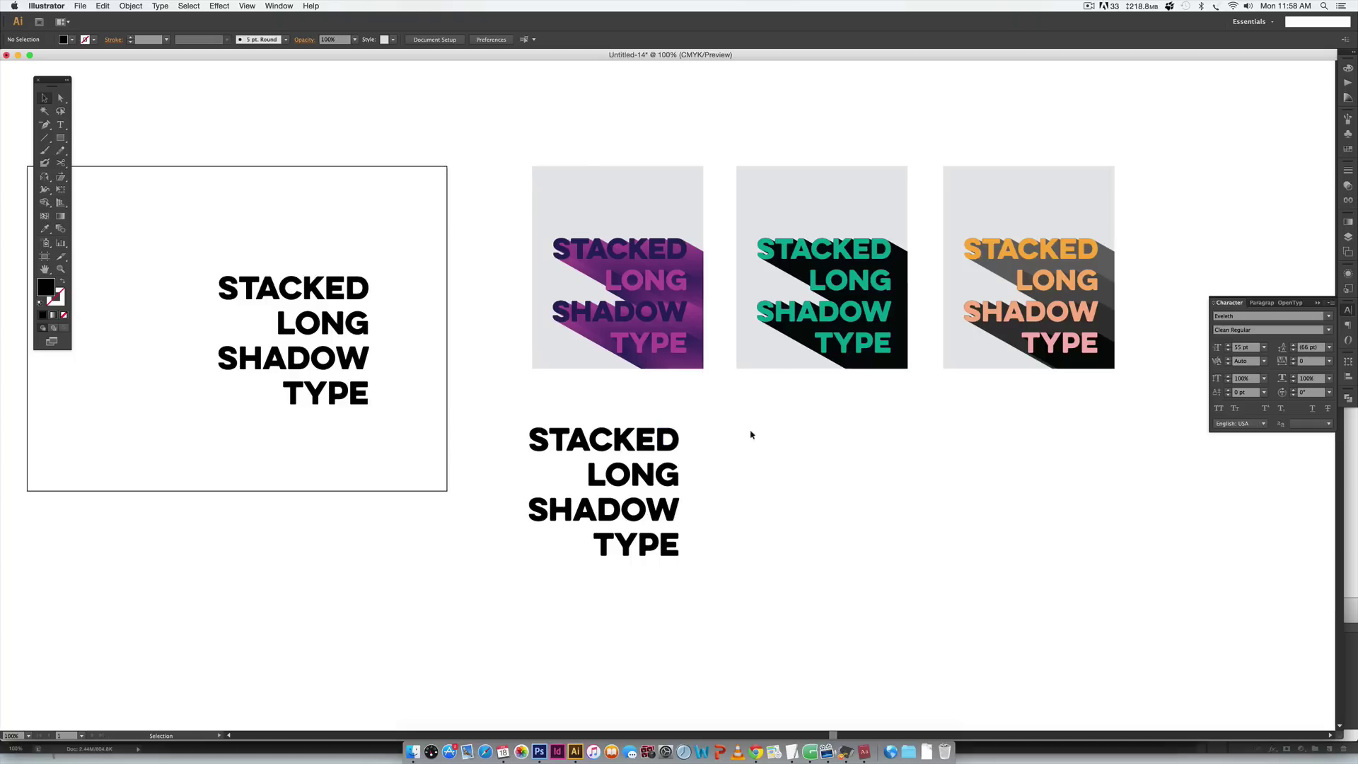
# Ungroup the expanded text into individual letters and select the D of STACKED to check the separation.
pyautogui.click(676, 509)
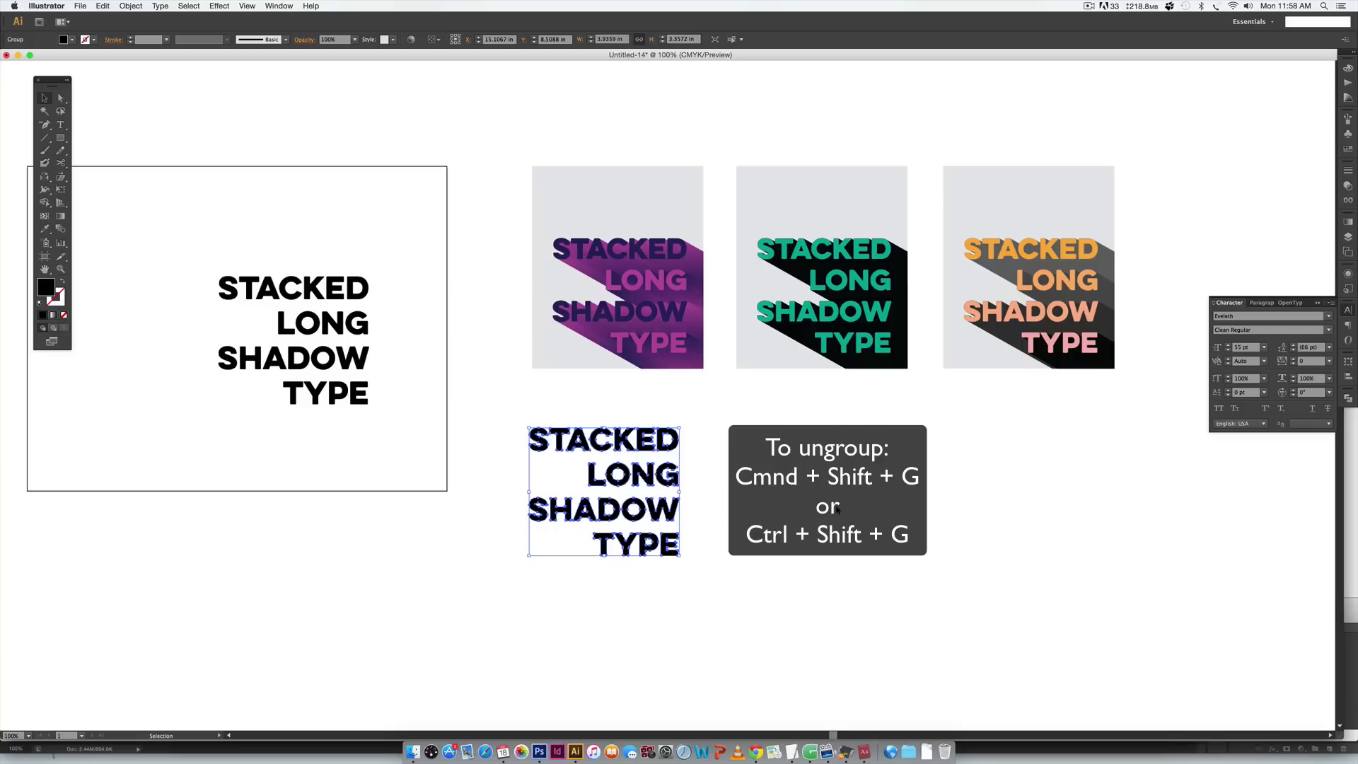
pyautogui.press('super+shift+g')
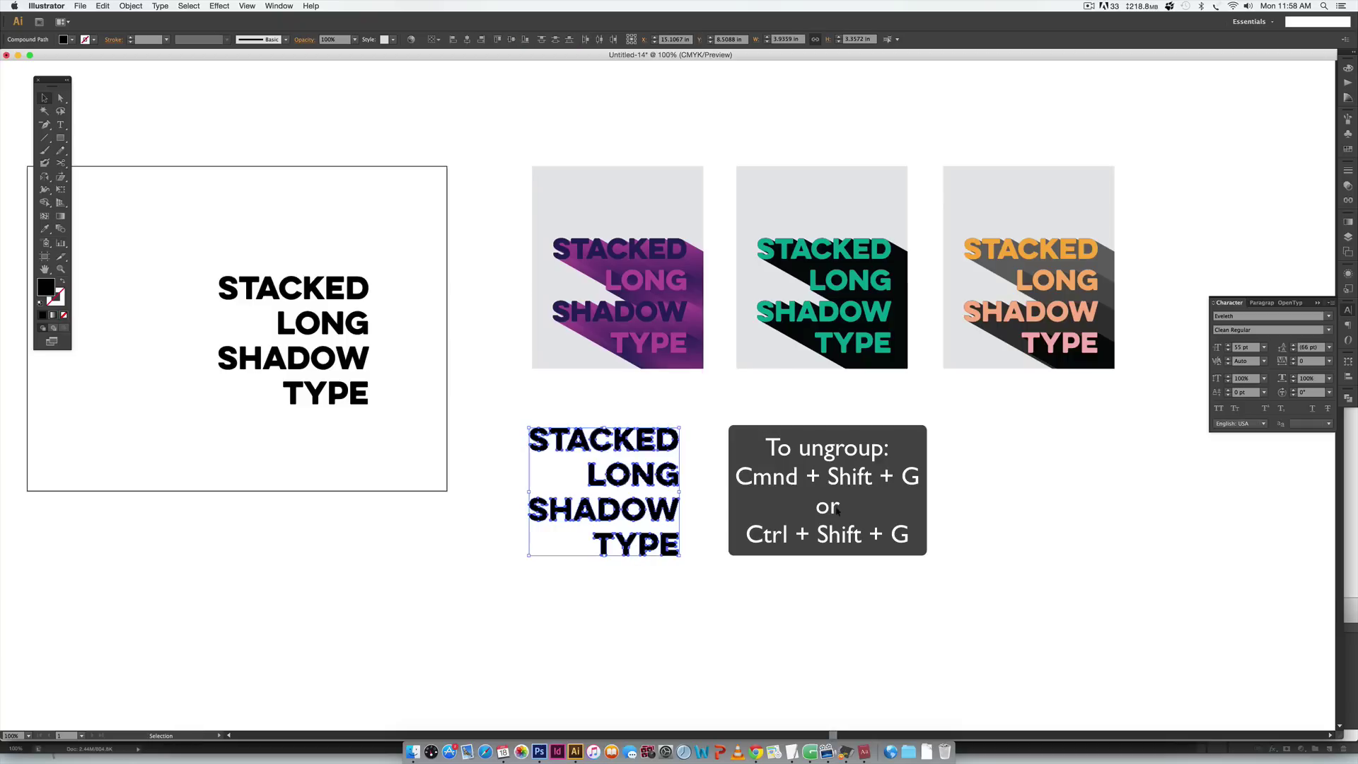
pyautogui.click(674, 442)
pyautogui.click(672, 442)
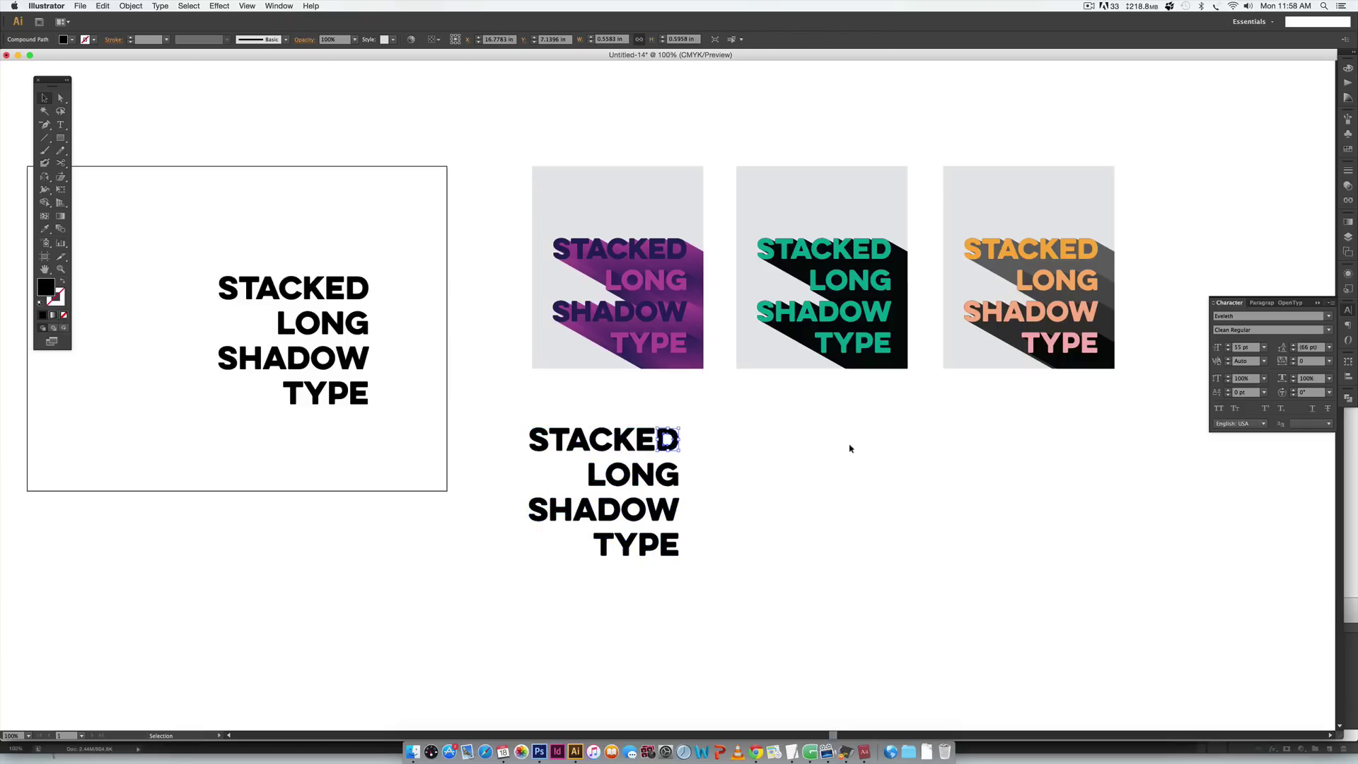
pyautogui.click(706, 439)
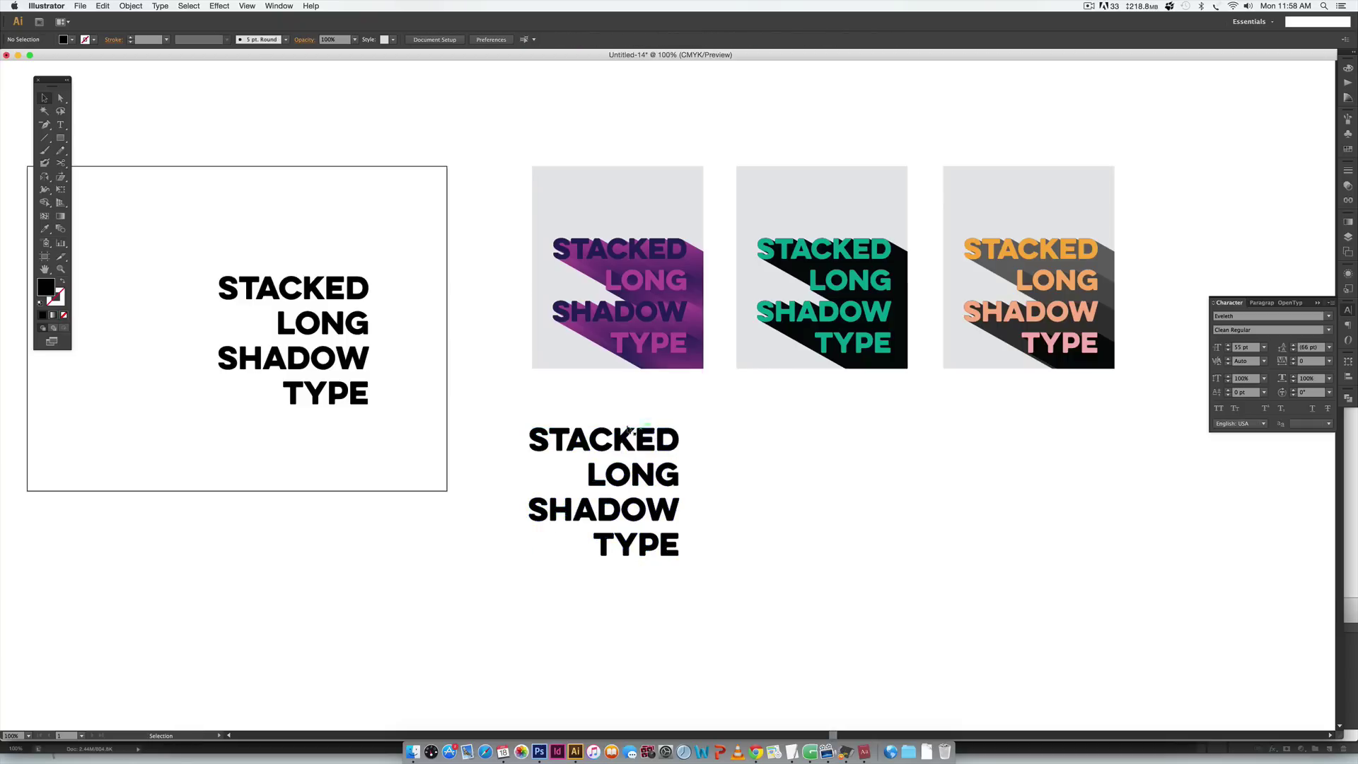
# Combine the letters of STACKED, LONG, SHADOW and TYPE into one compound path per word and check each word's selection.
pyautogui.moveTo(518, 419); pyautogui.dragTo(705, 455)
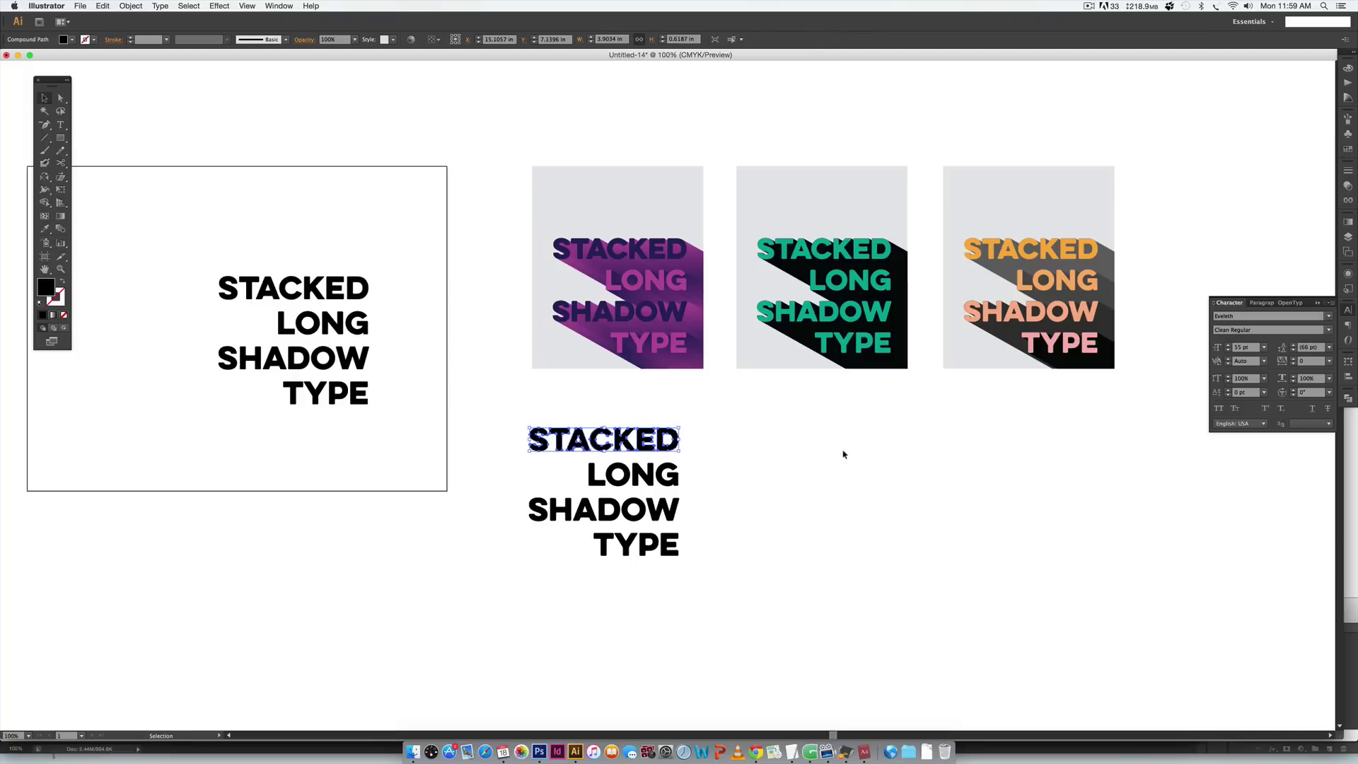
pyautogui.click(843, 454)
pyautogui.moveTo(724, 464); pyautogui.dragTo(546, 487)
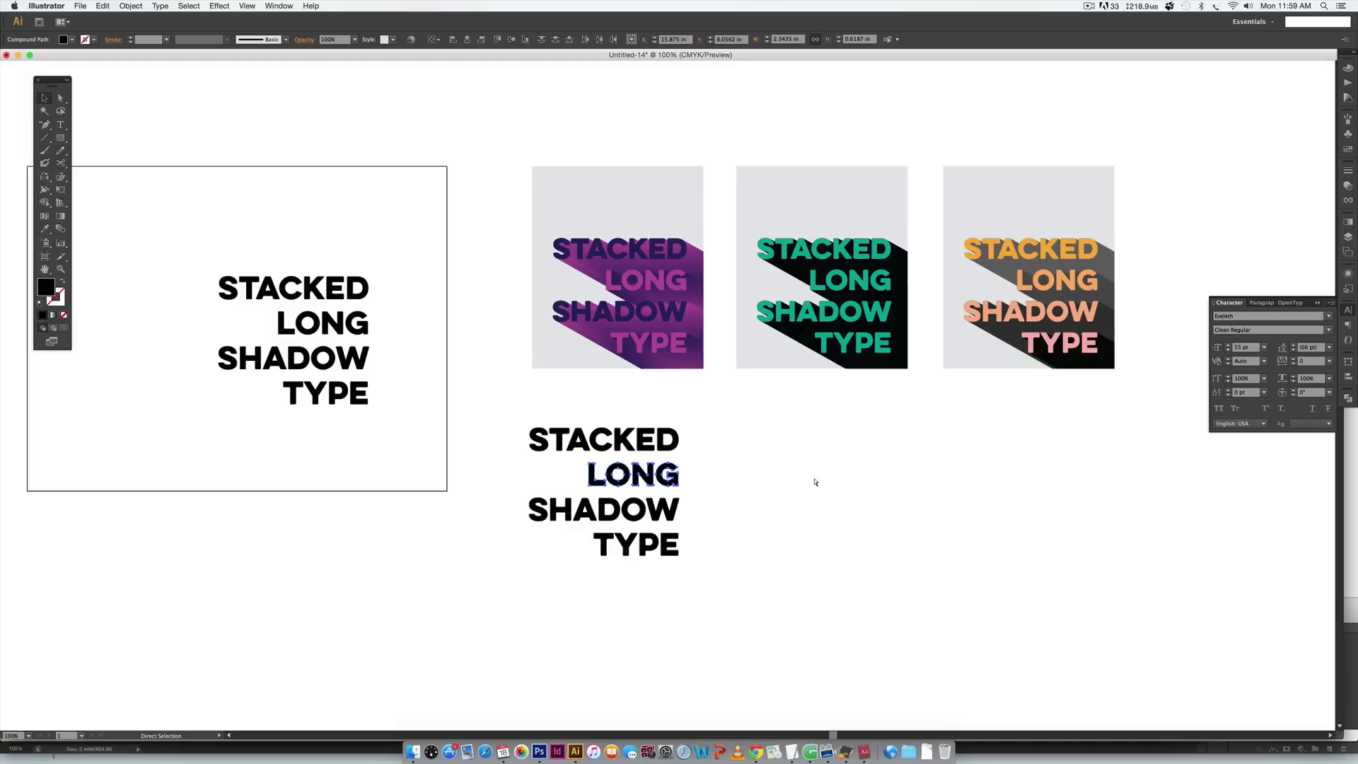
pyautogui.click(804, 482)
pyautogui.moveTo(715, 494); pyautogui.dragTo(521, 516)
pyautogui.moveTo(728, 542); pyautogui.dragTo(584, 564)
pyautogui.click(584, 563)
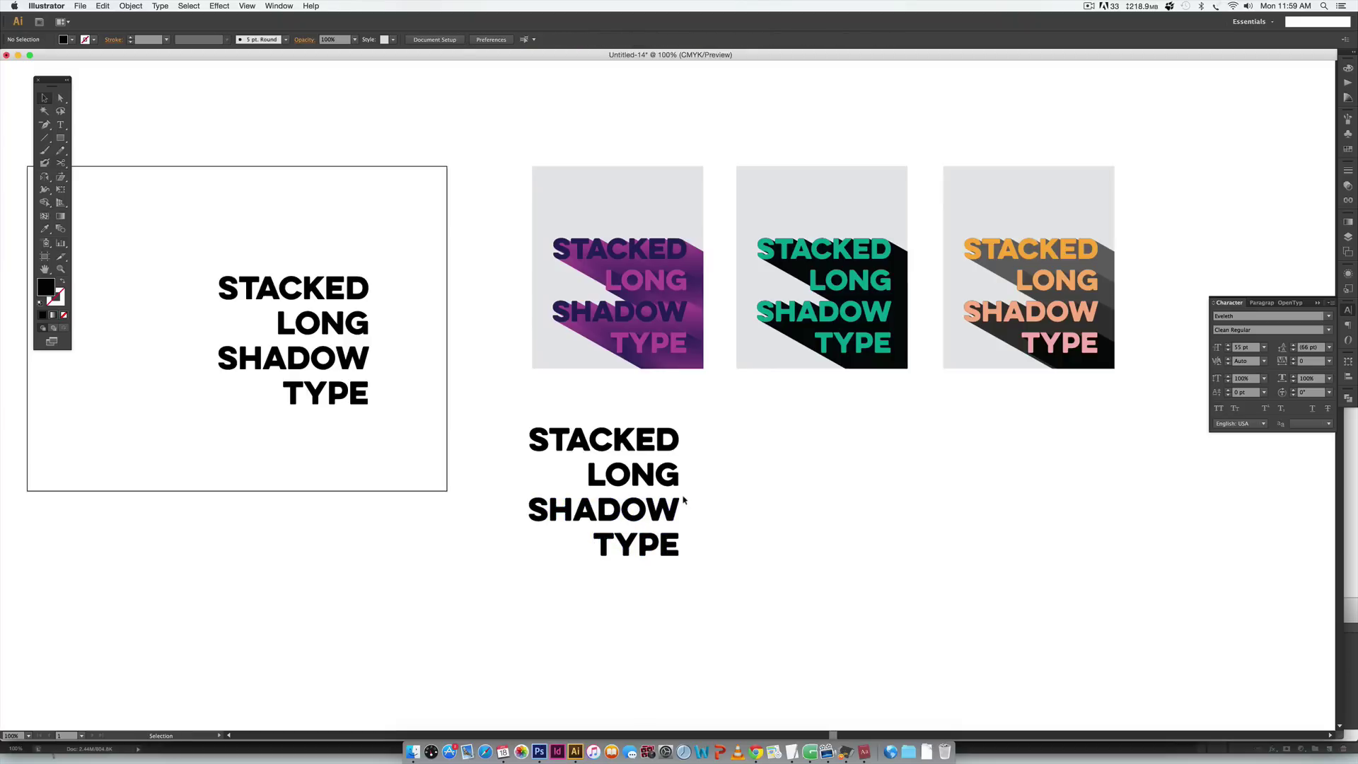
pyautogui.moveTo(700, 428); pyautogui.dragTo(625, 447)
pyautogui.press('super+alt+bracketleft')
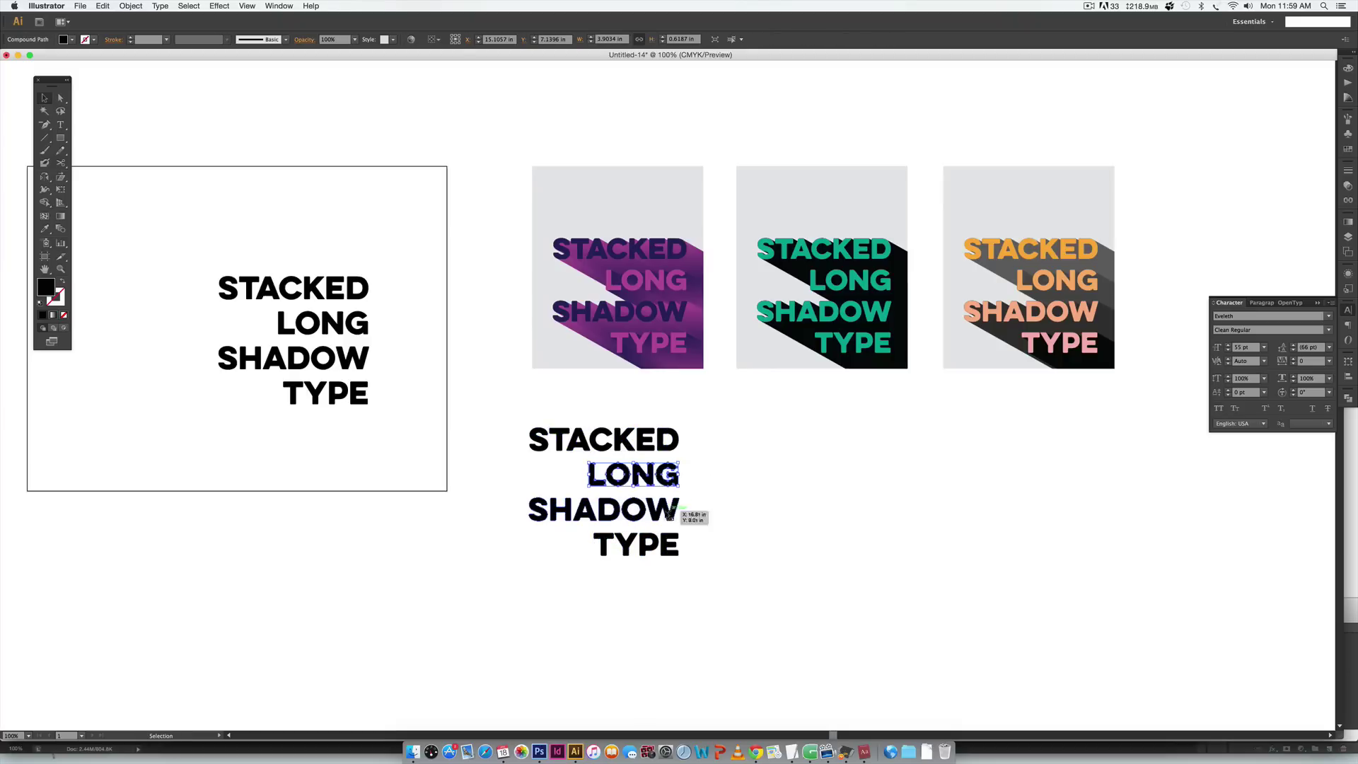
pyautogui.press('super+alt+bracketleft')
pyautogui.press('super+alt+bracketleft')
# Duplicate all four word outlines together and offset the copy diagonally down and to the right, overlapping the original.
pyautogui.moveTo(716, 406); pyautogui.dragTo(502, 584)
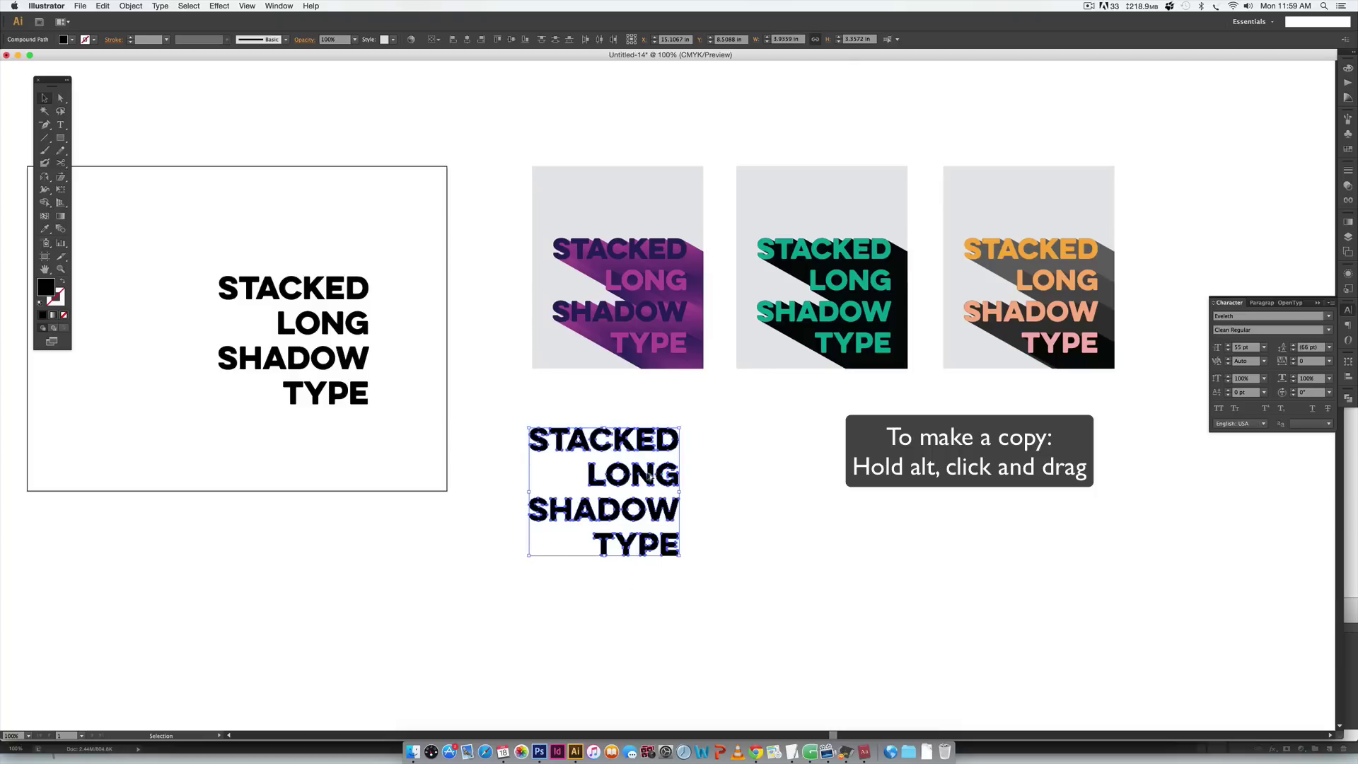
pyautogui.moveTo(648, 479); pyautogui.dragTo(710, 536)
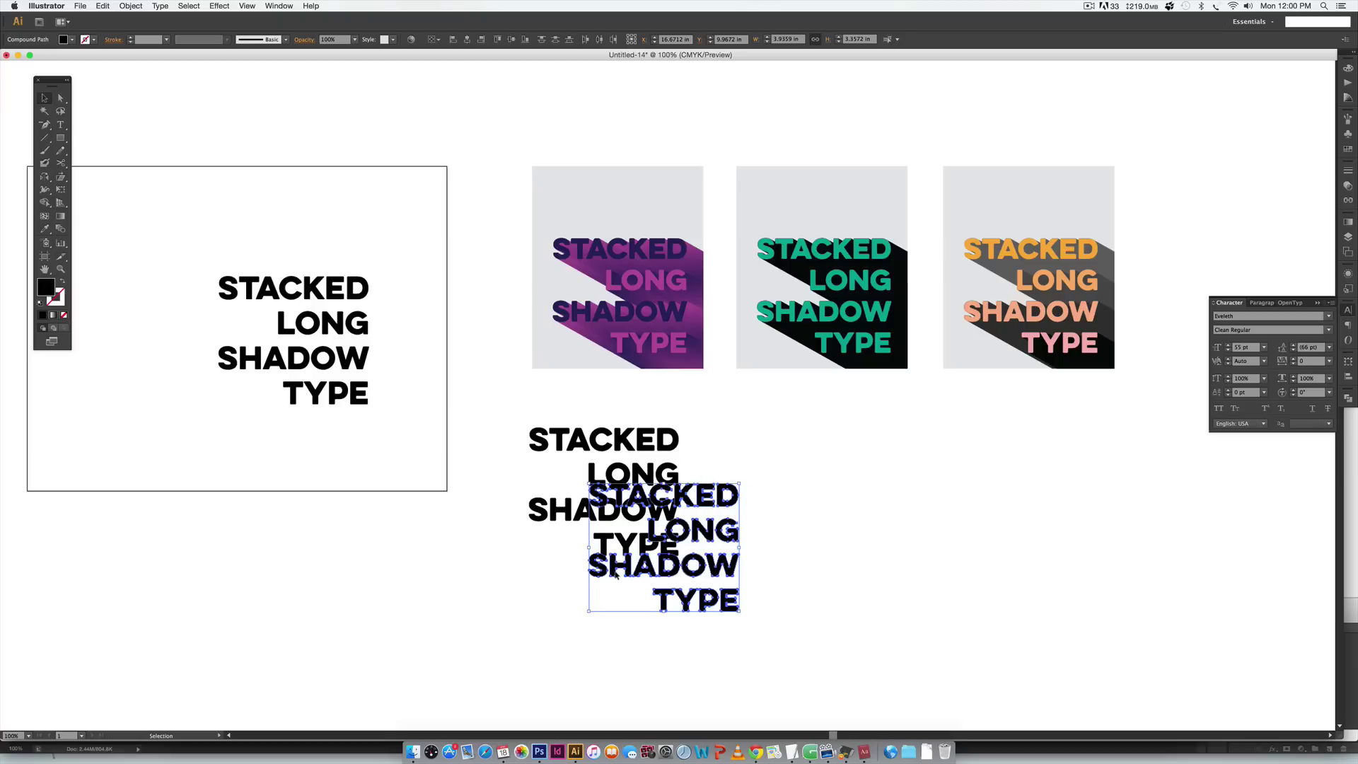
pyautogui.click(838, 563)
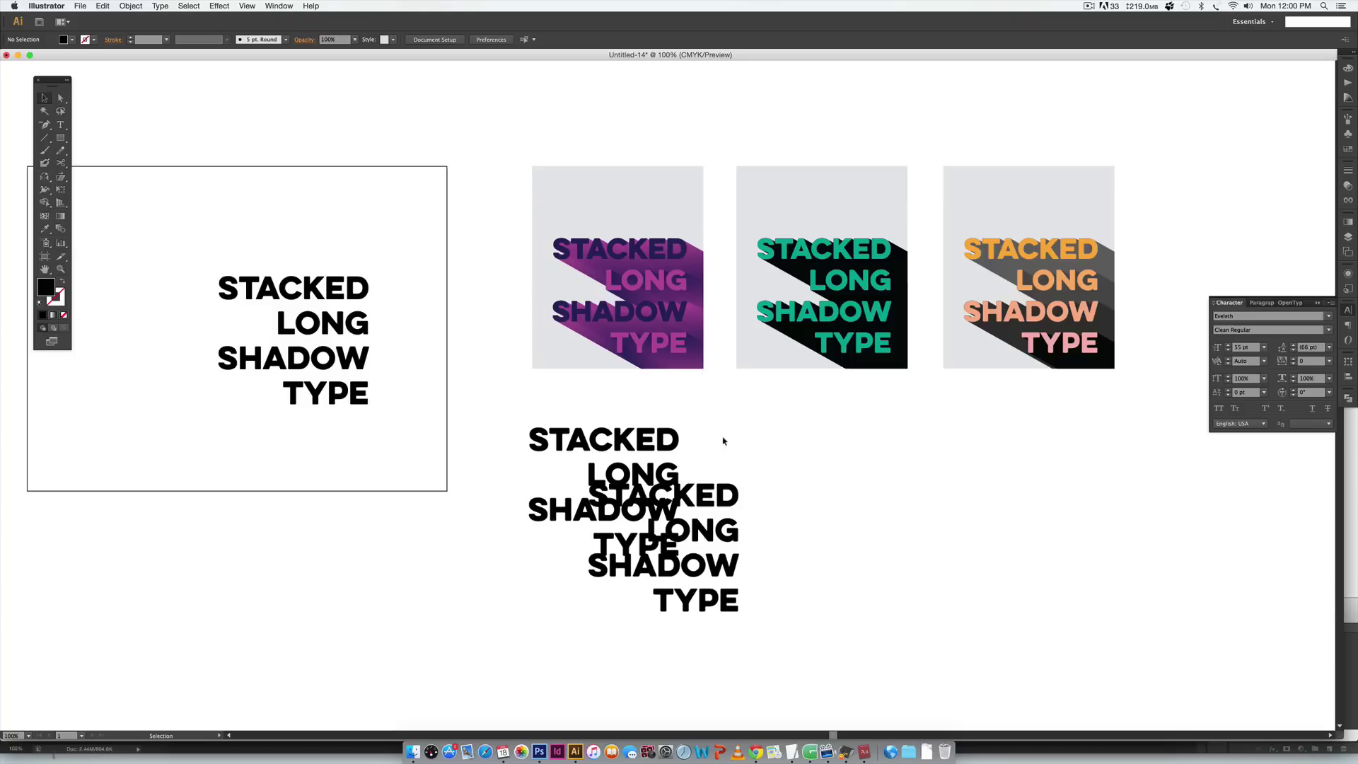
pyautogui.click(658, 447)
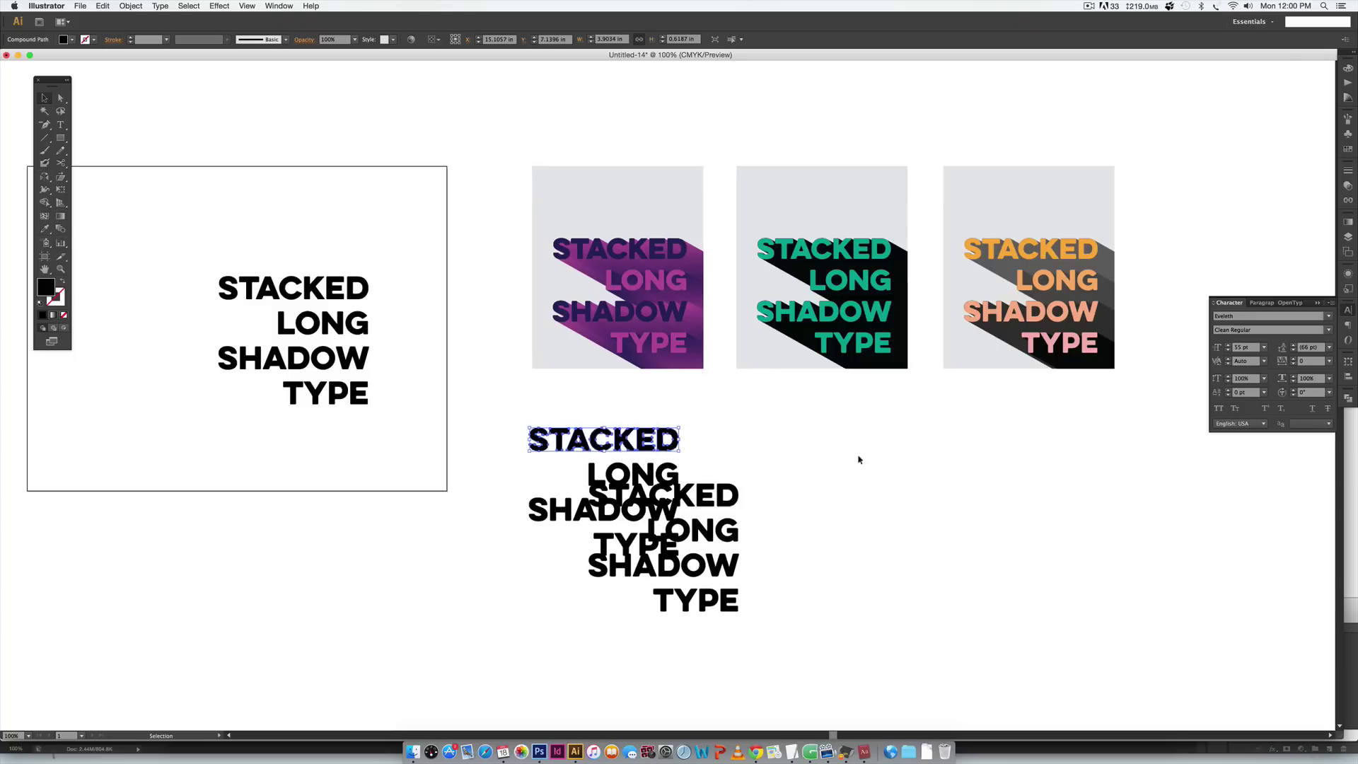
pyautogui.click(920, 471)
# Show the document swatches and load the Print library from the default swatch libraries.
pyautogui.click(1348, 148)
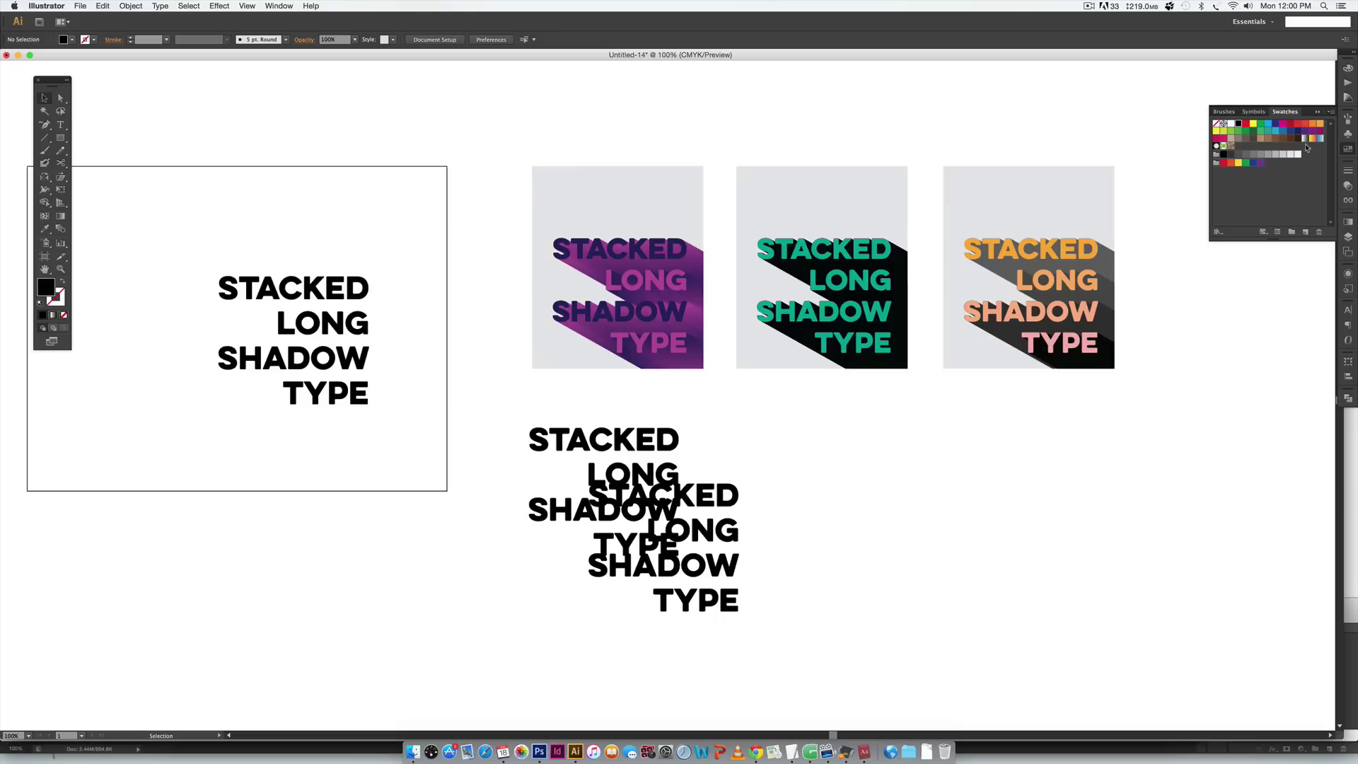
pyautogui.click(1331, 114)
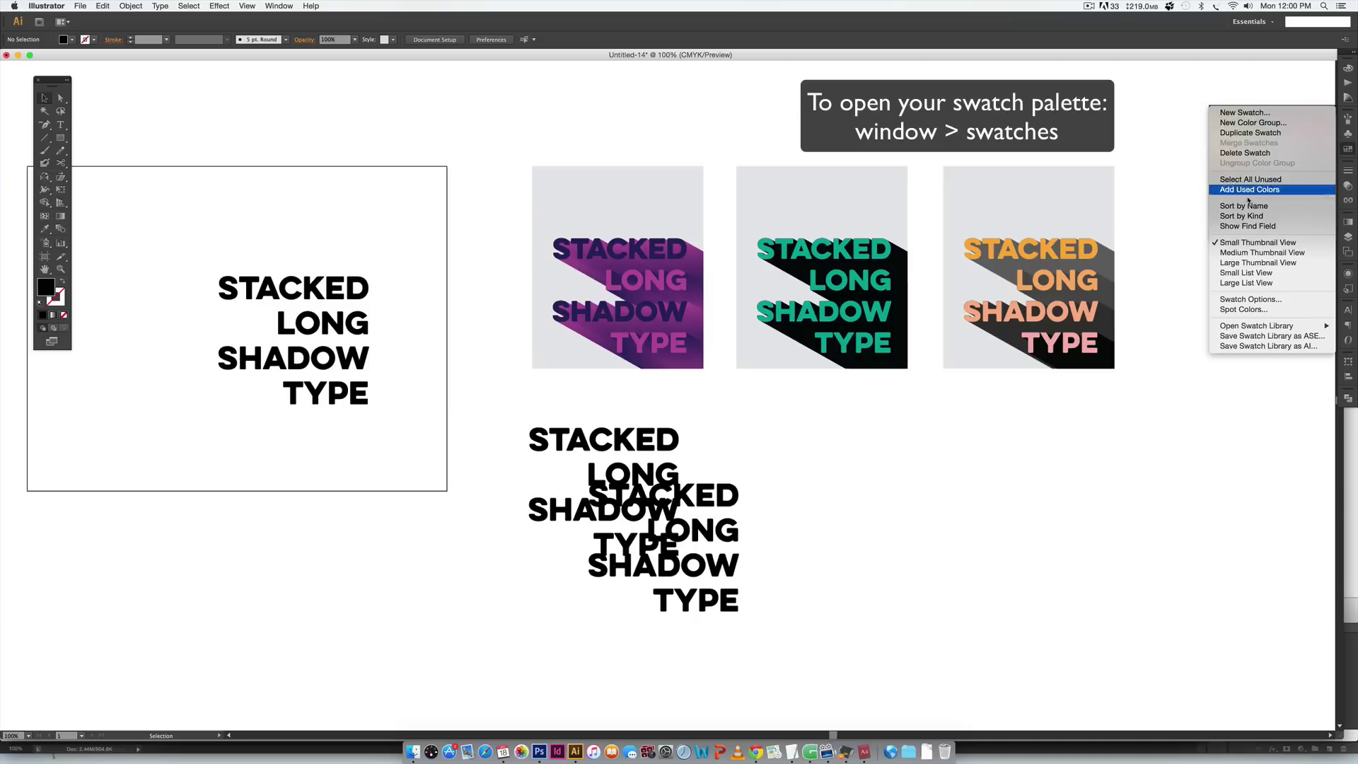
pyautogui.click(1329, 111)
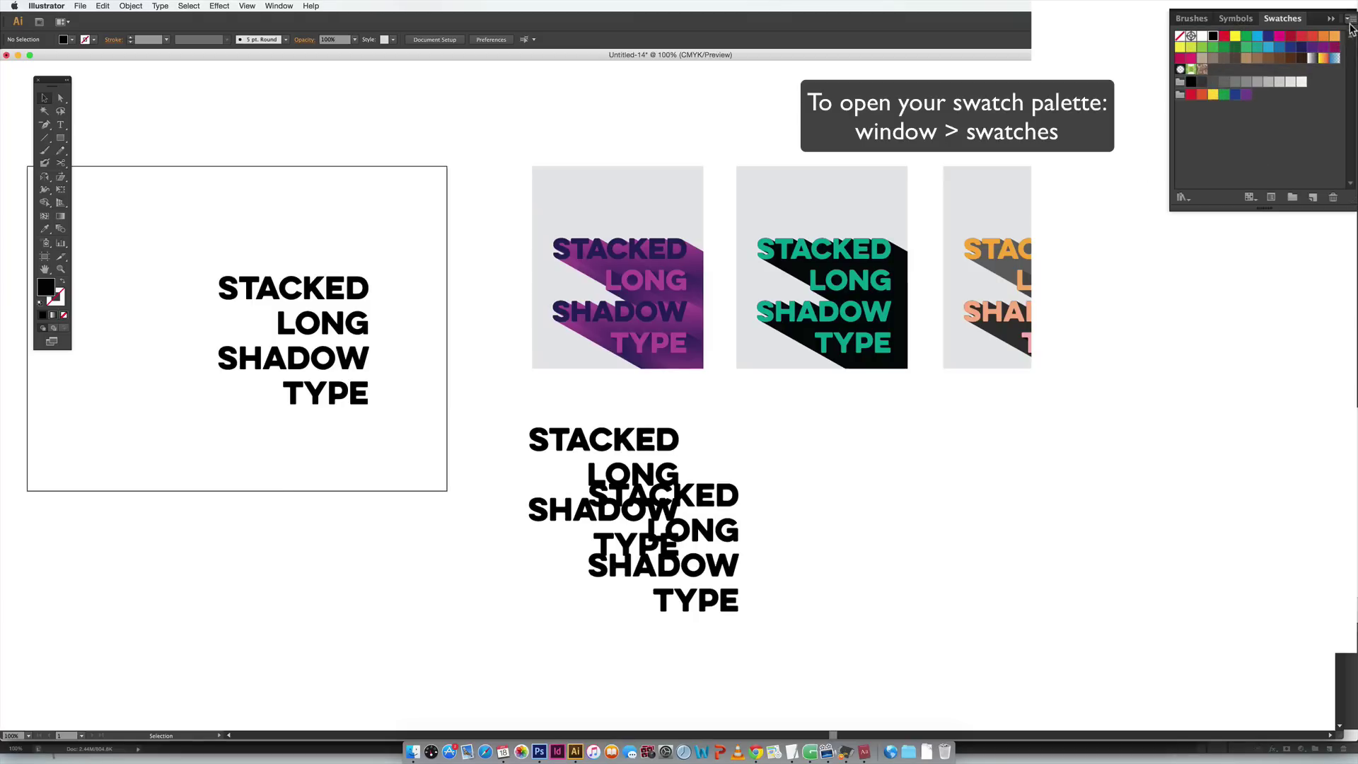
pyautogui.click(1351, 22)
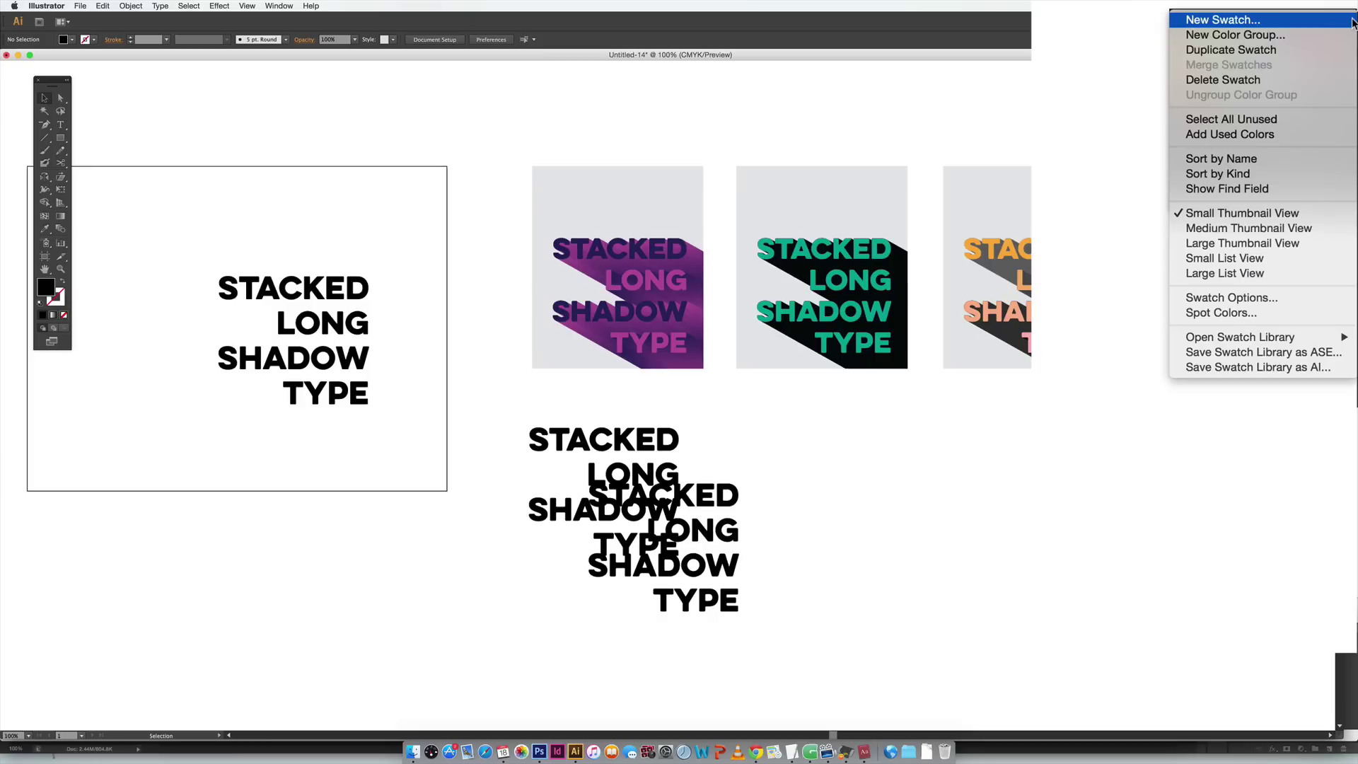
pyautogui.moveTo(1287, 340)
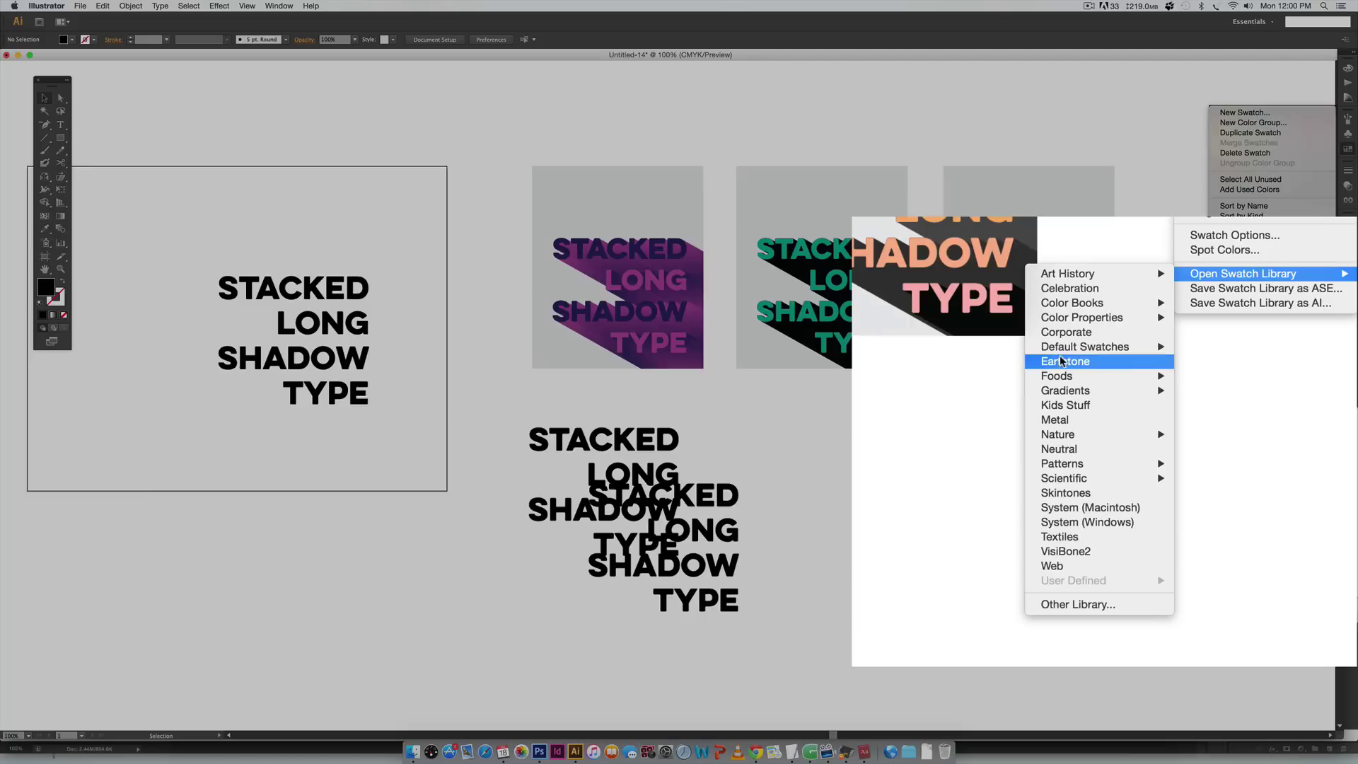
pyautogui.moveTo(1075, 346)
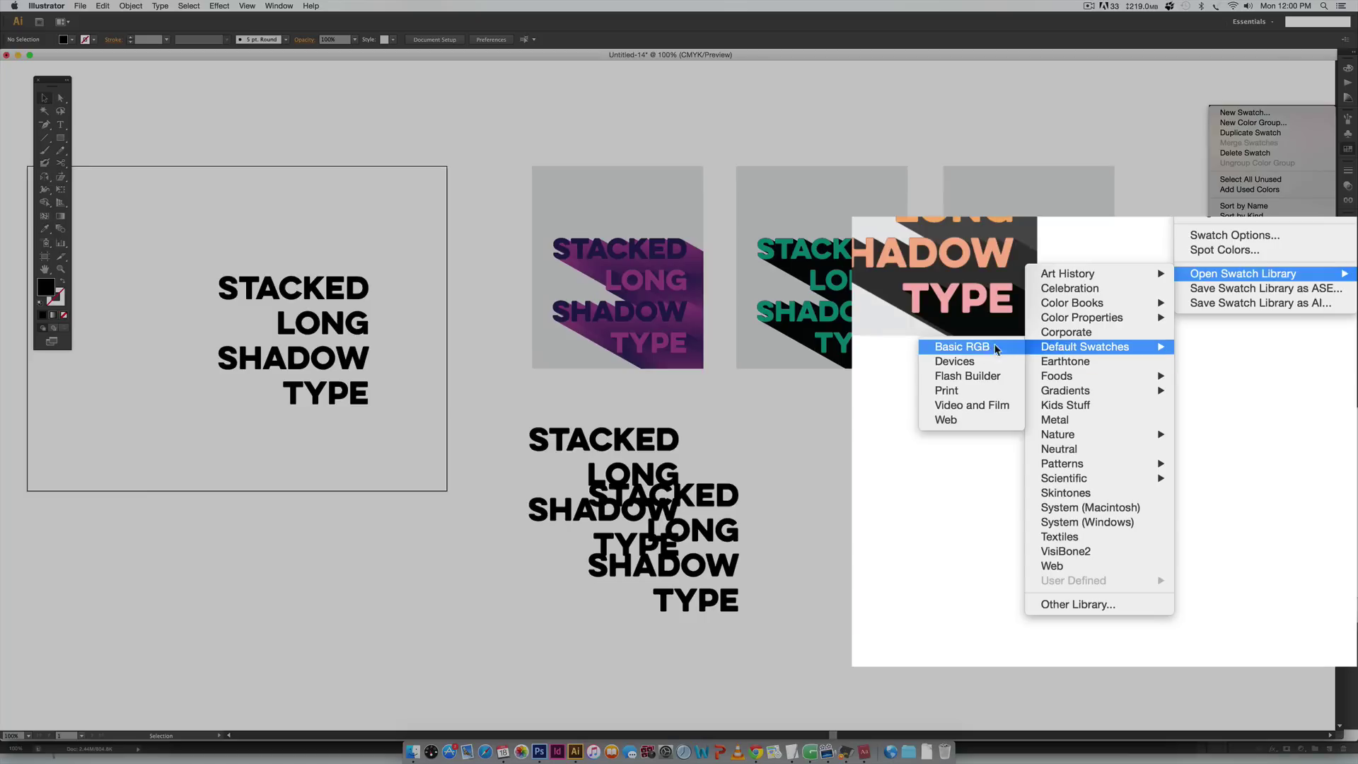
pyautogui.click(971, 393)
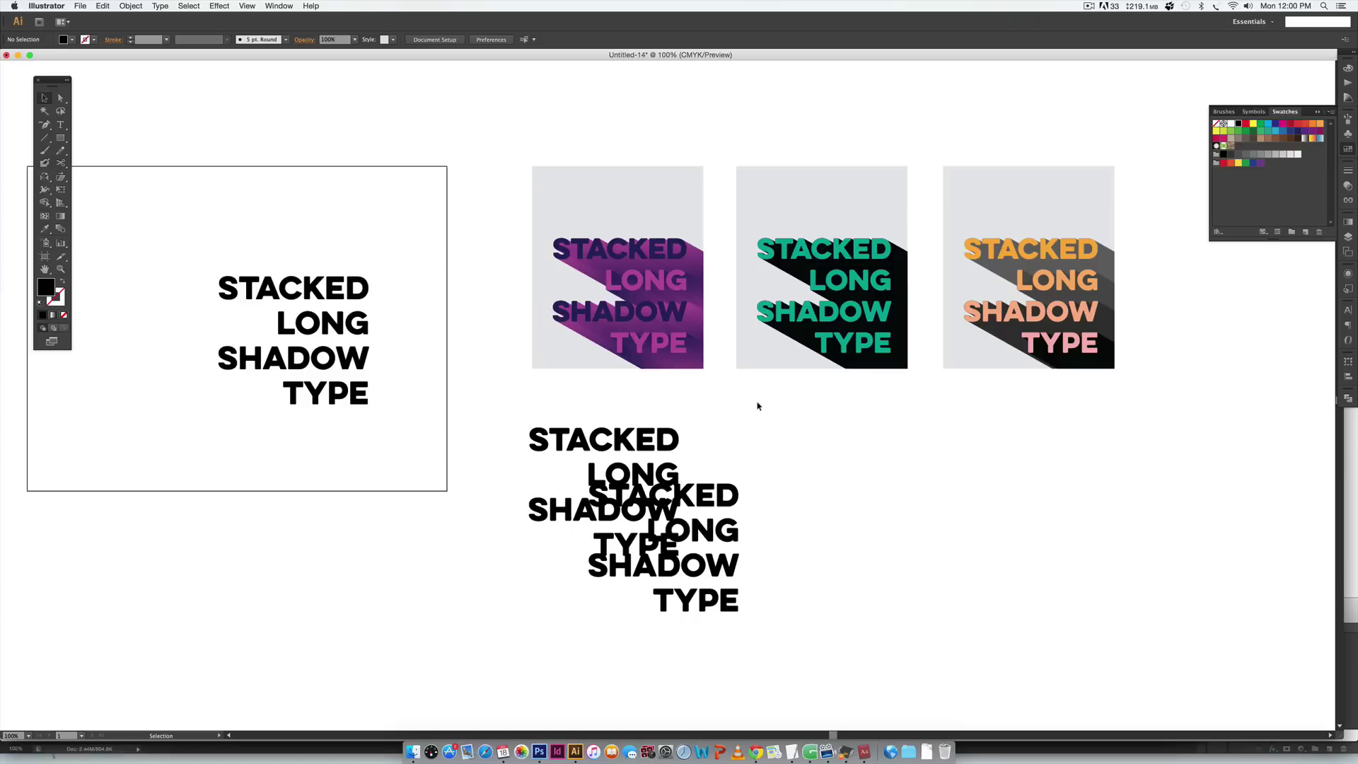
# Fill the original STACKED and SHADOW outlines with the magenta swatch.
pyautogui.click(672, 442)
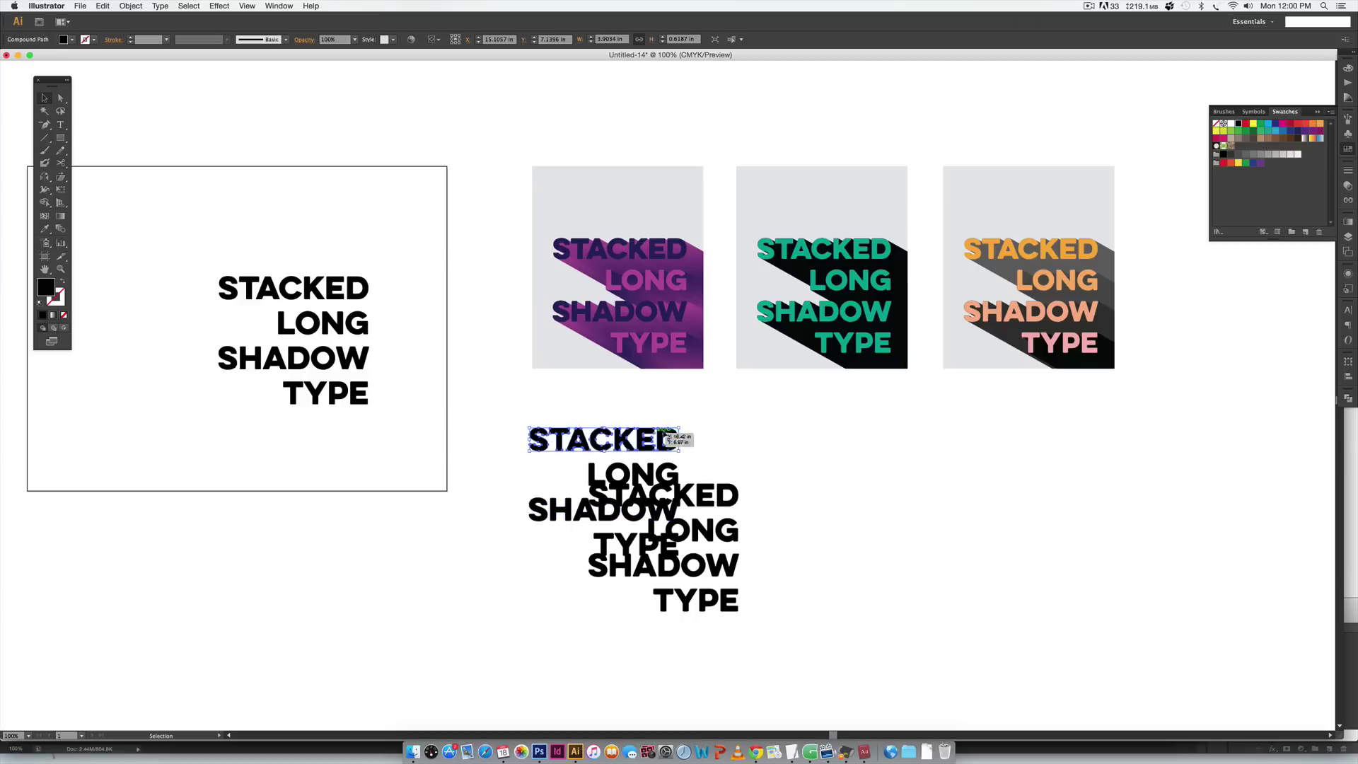
pyautogui.keyDown('shift'); pyautogui.click(537, 517); pyautogui.keyUp('shift')
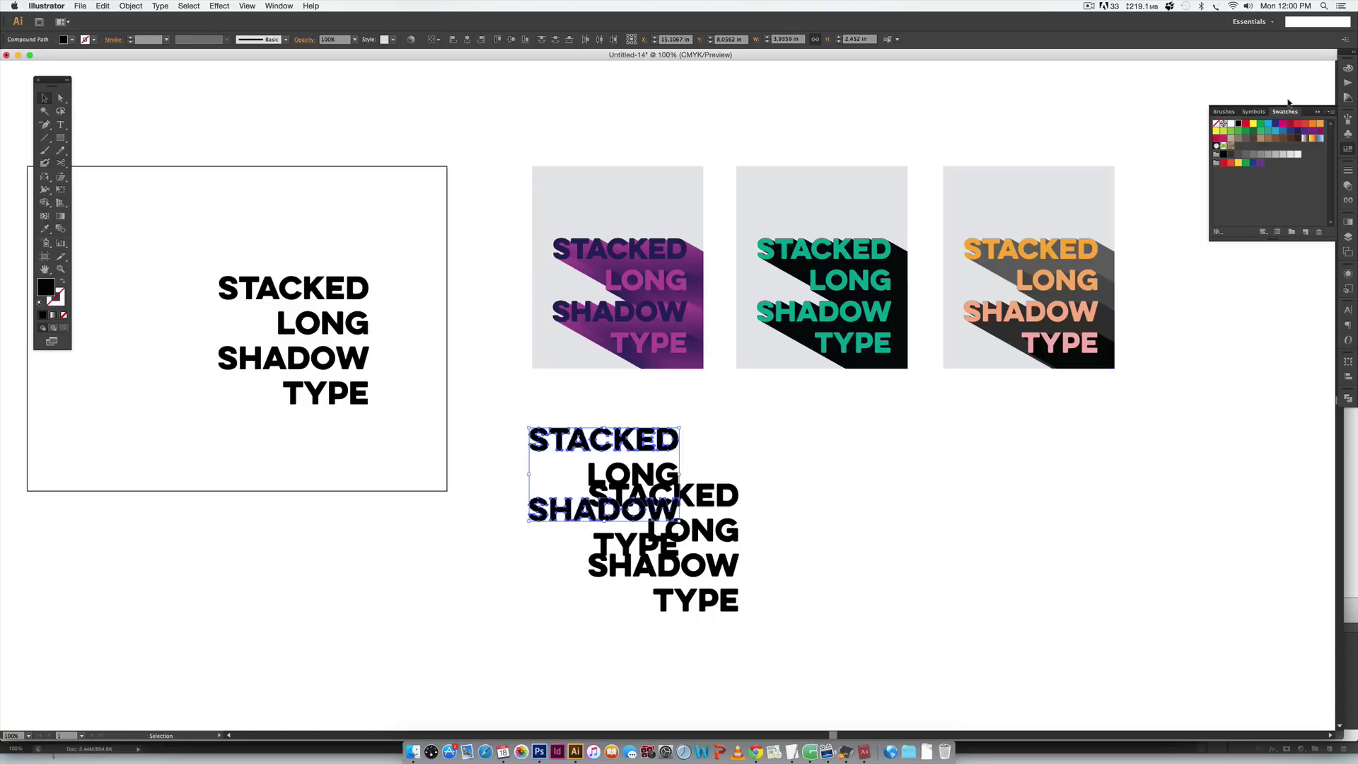
pyautogui.click(1282, 124)
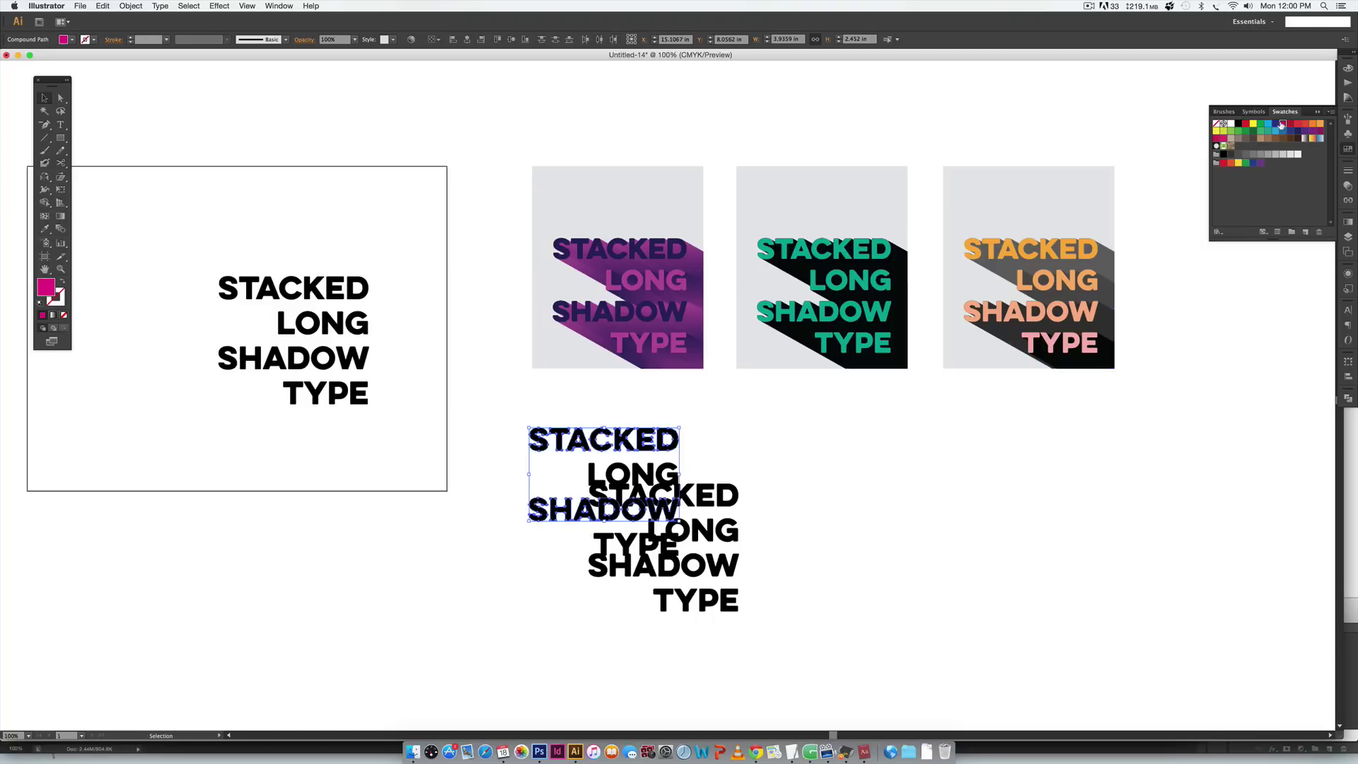
pyautogui.click(851, 473)
# Fill the original LONG and TYPE outlines with the dark navy swatch.
pyautogui.click(591, 472)
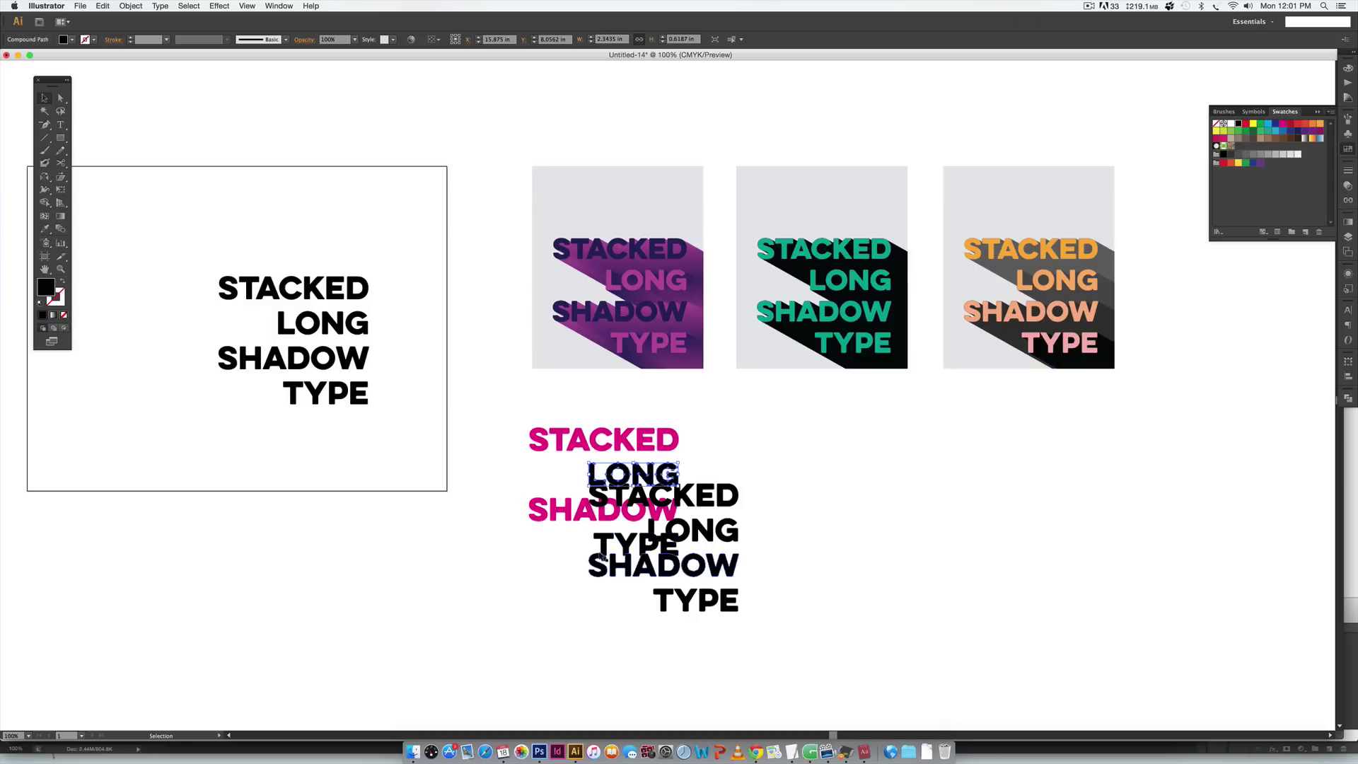
pyautogui.keyDown('shift'); pyautogui.click(658, 541); pyautogui.keyUp('shift')
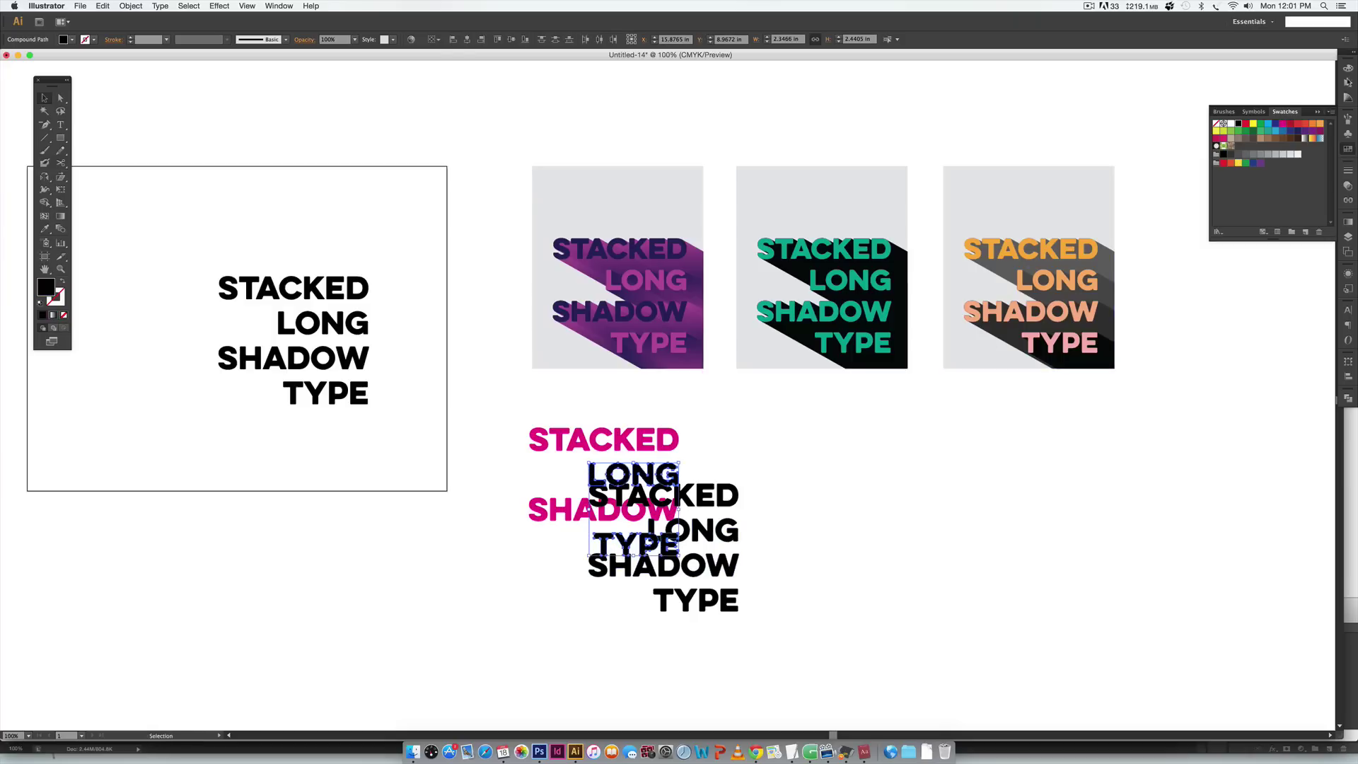
pyautogui.click(1298, 130)
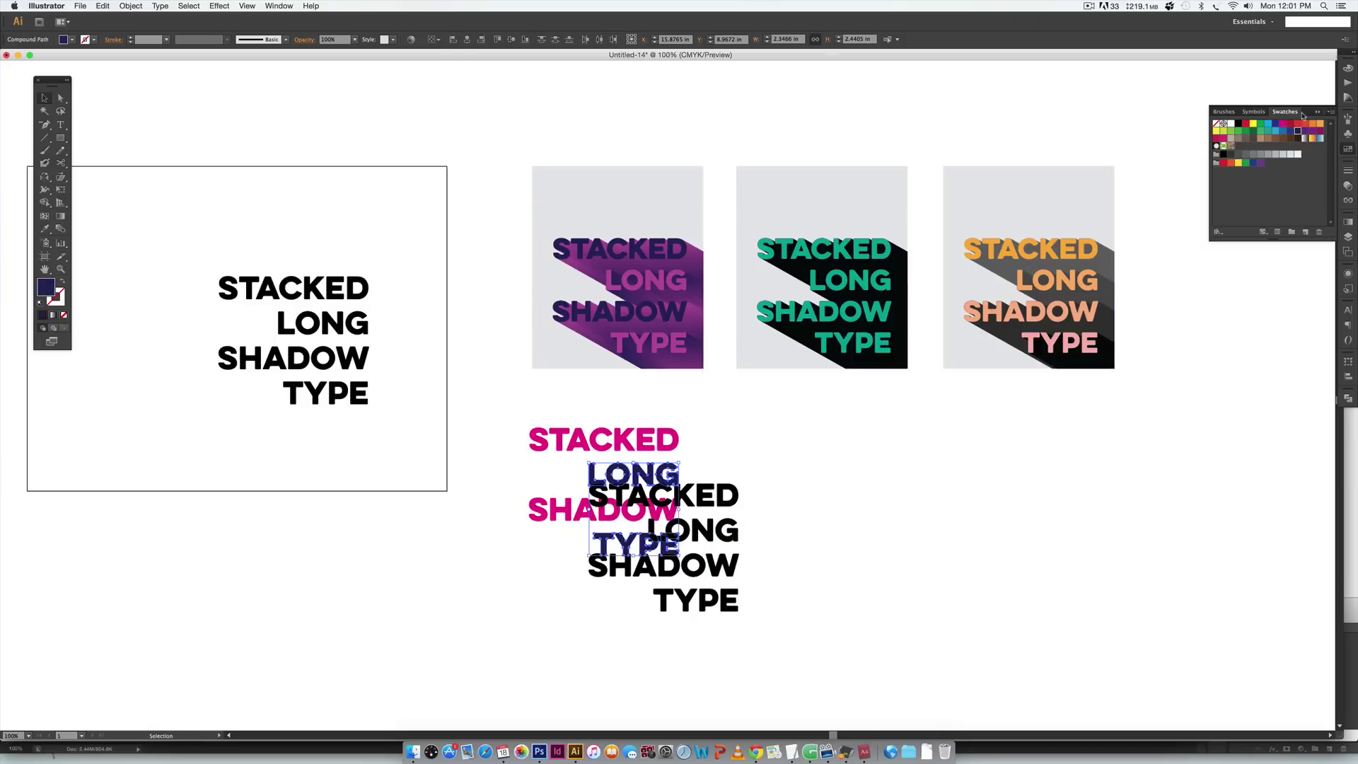
pyautogui.click(810, 404)
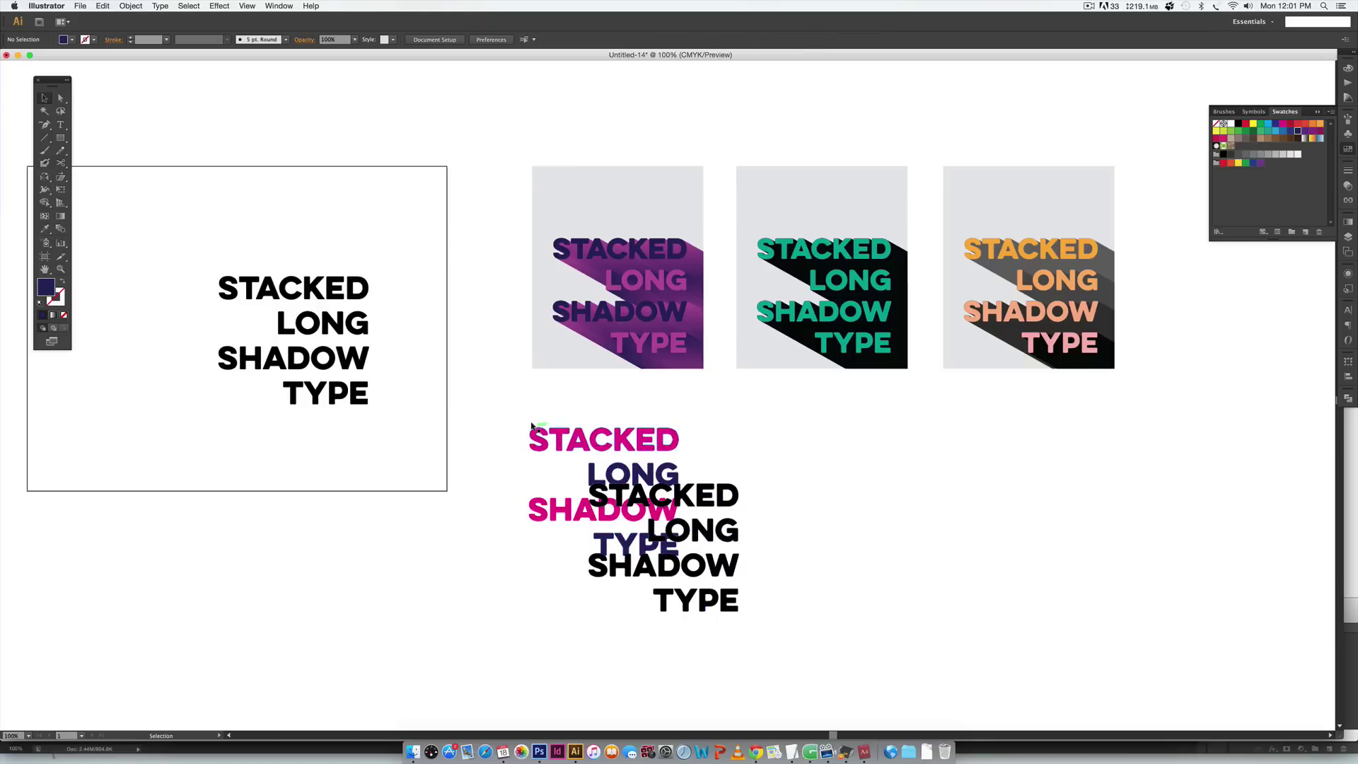
# Fill STACKED and SHADOW in the offset copy with the navy sampled from the original LONG.
pyautogui.click(736, 500)
pyautogui.keyDown('shift'); pyautogui.click(736, 570); pyautogui.keyUp('shift')
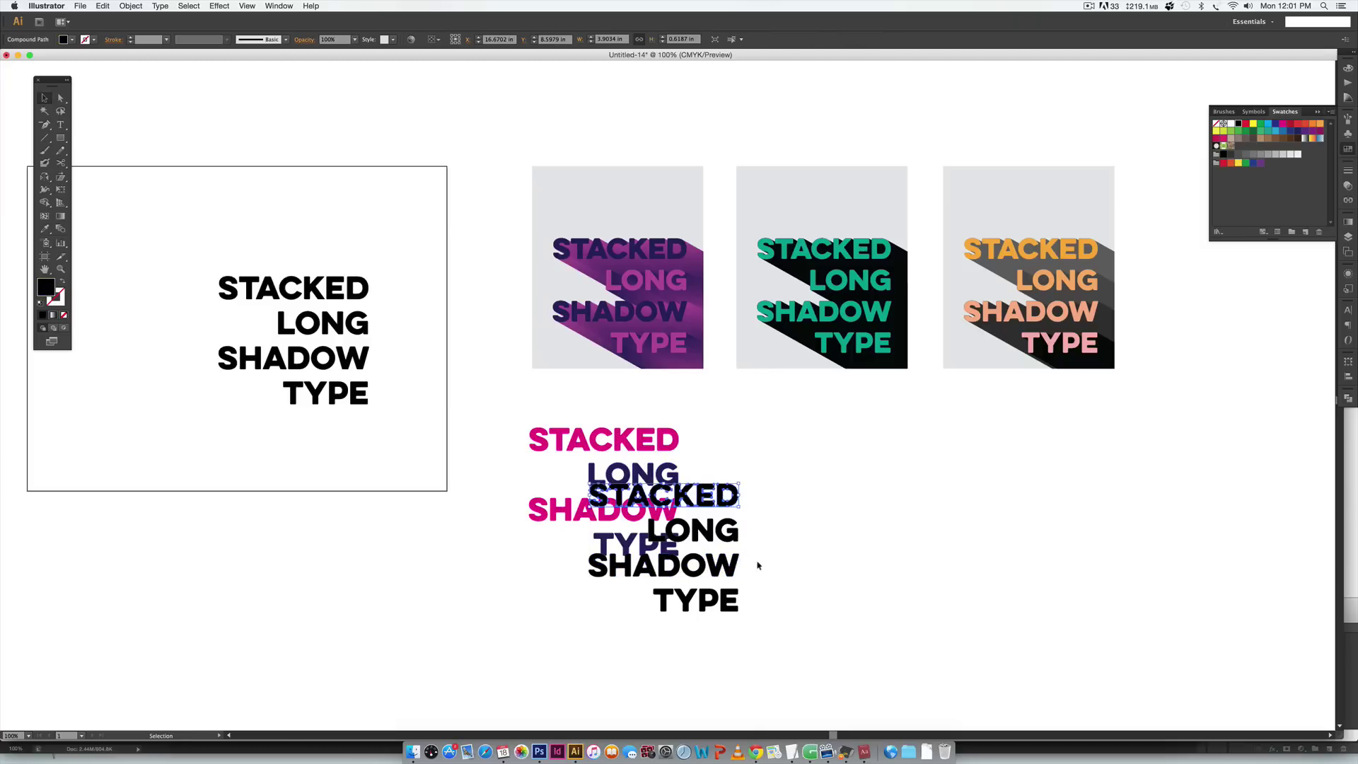
pyautogui.keyDown('shift'); pyautogui.click(730, 568); pyautogui.keyUp('shift')
pyautogui.keyDown('shift'); pyautogui.click(728, 569); pyautogui.keyUp('shift')
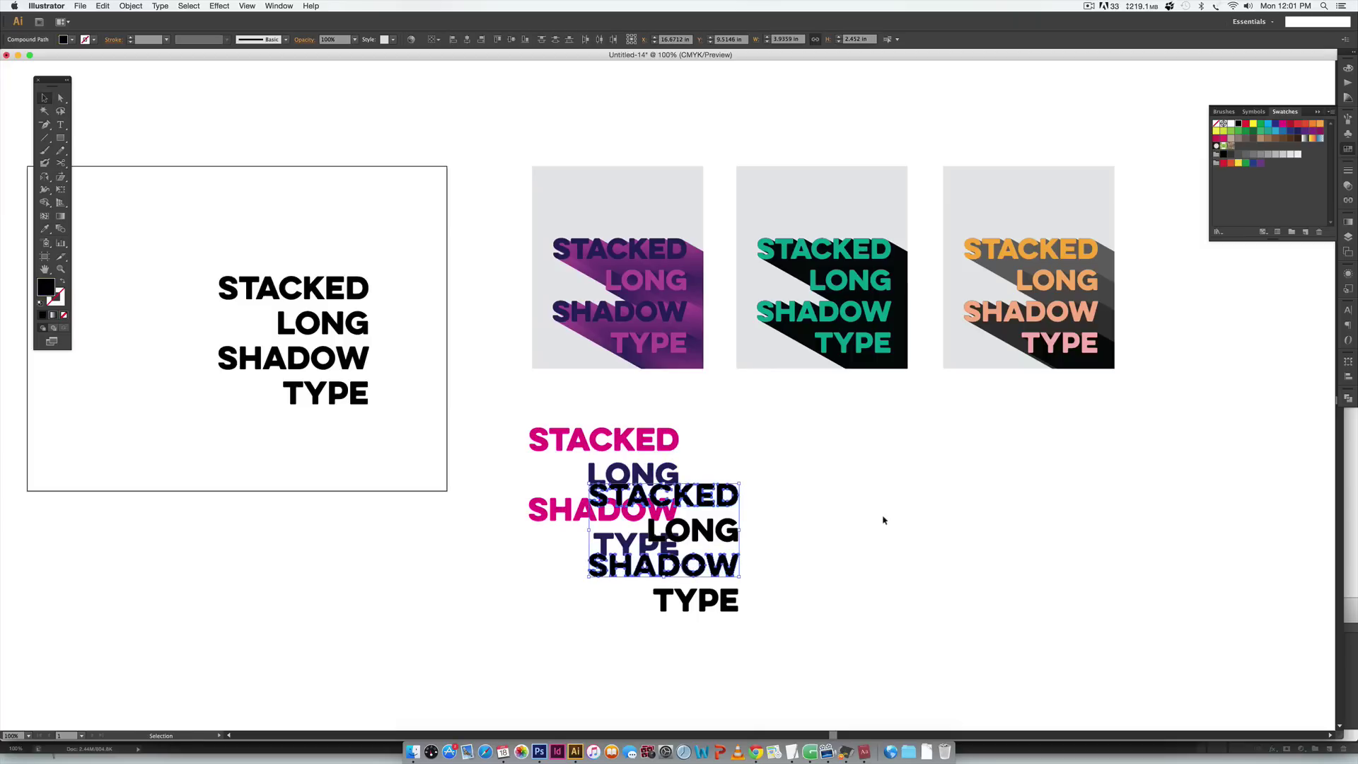
pyautogui.press('i')
pyautogui.click(661, 468)
pyautogui.press('v')
pyautogui.click(848, 552)
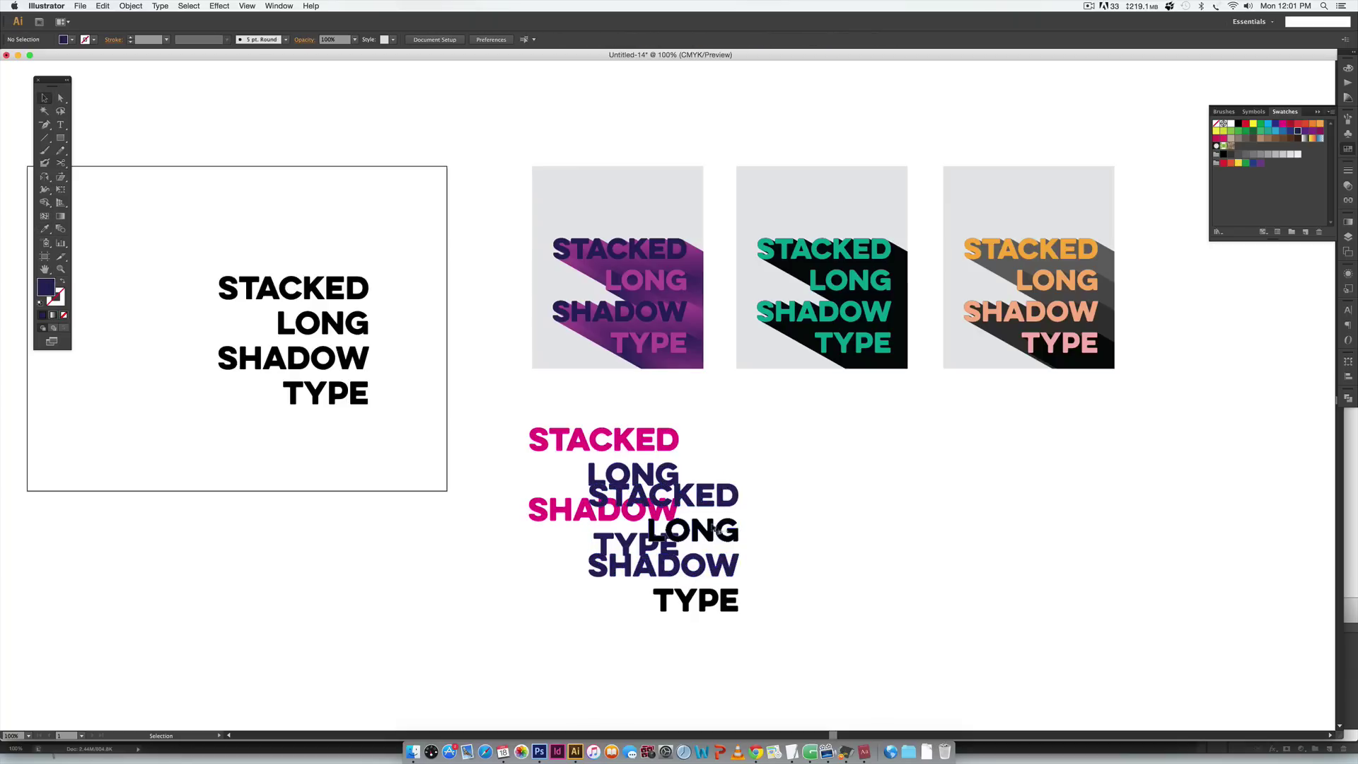
# Fill LONG and TYPE in the offset copy with the magenta sampled from the original STACKED.
pyautogui.click(716, 532)
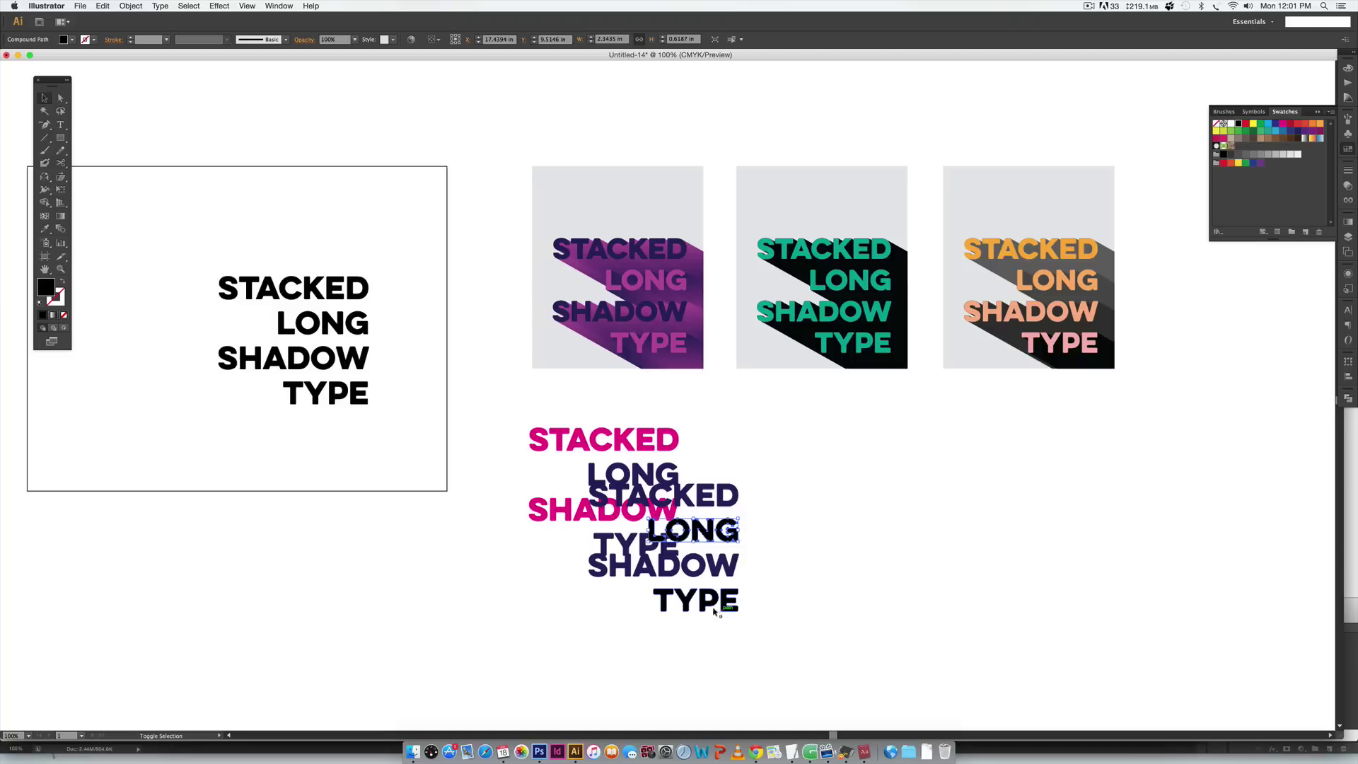
pyautogui.keyDown('shift'); pyautogui.click(728, 607); pyautogui.keyUp('shift')
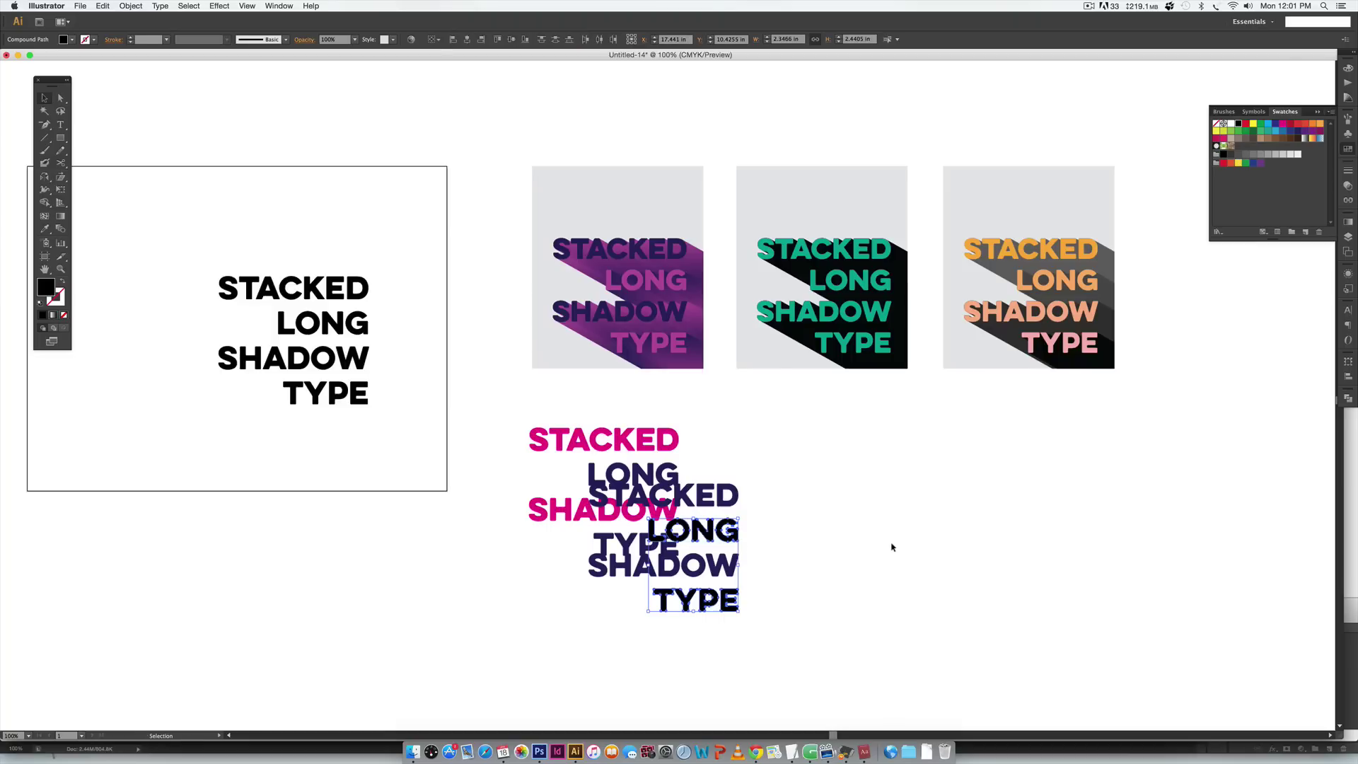
pyautogui.press('i')
pyautogui.click(675, 444)
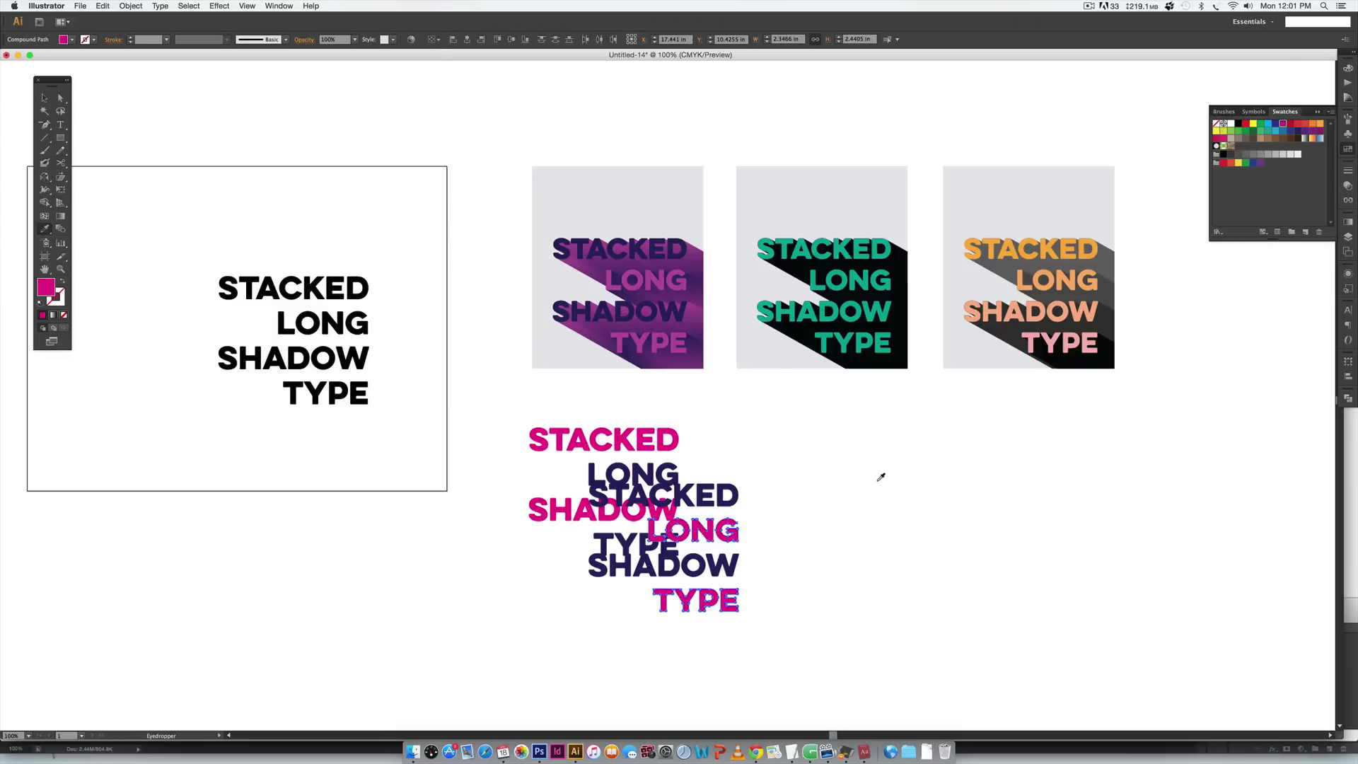
pyautogui.press('v')
pyautogui.click(897, 549)
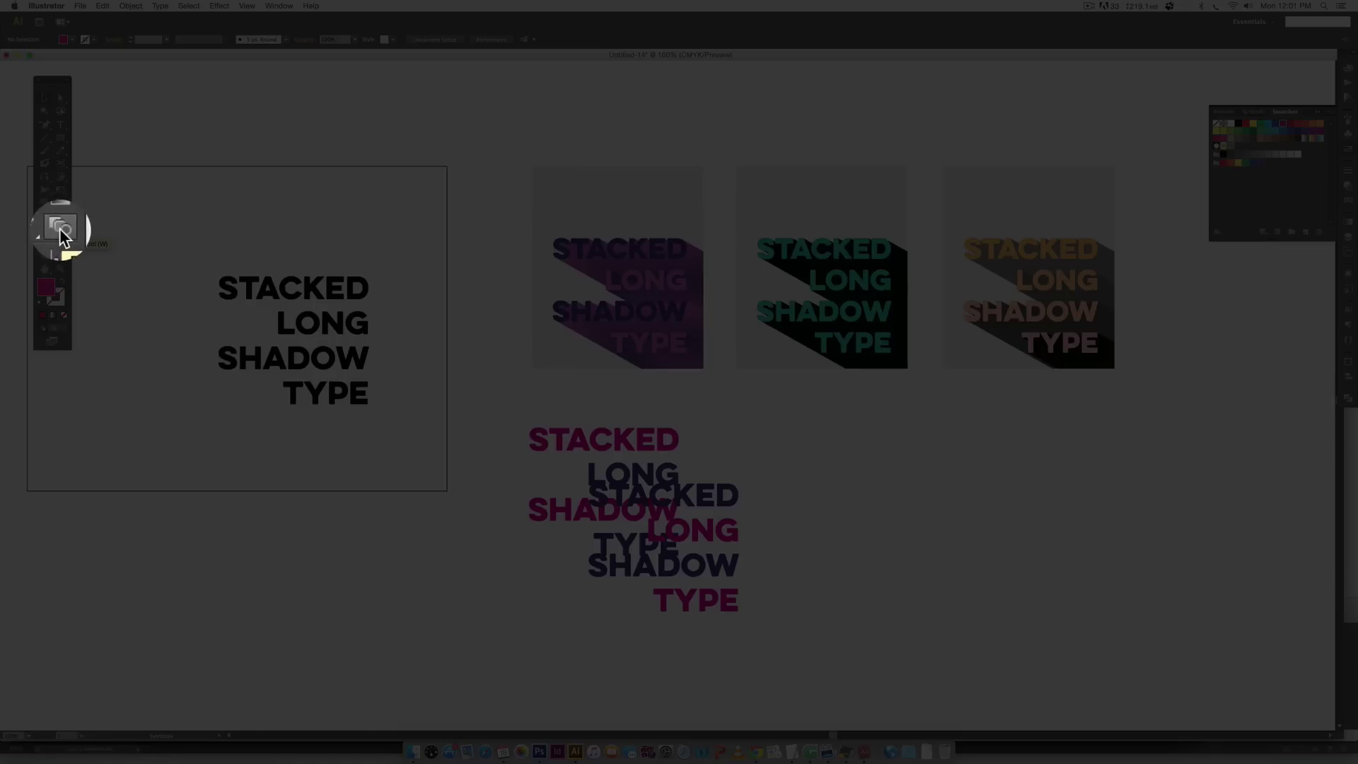
# Set the blend spacing to Smooth Color and copy the original magenta STACKED outline to the clipboard.
pyautogui.doubleClick(60, 228)
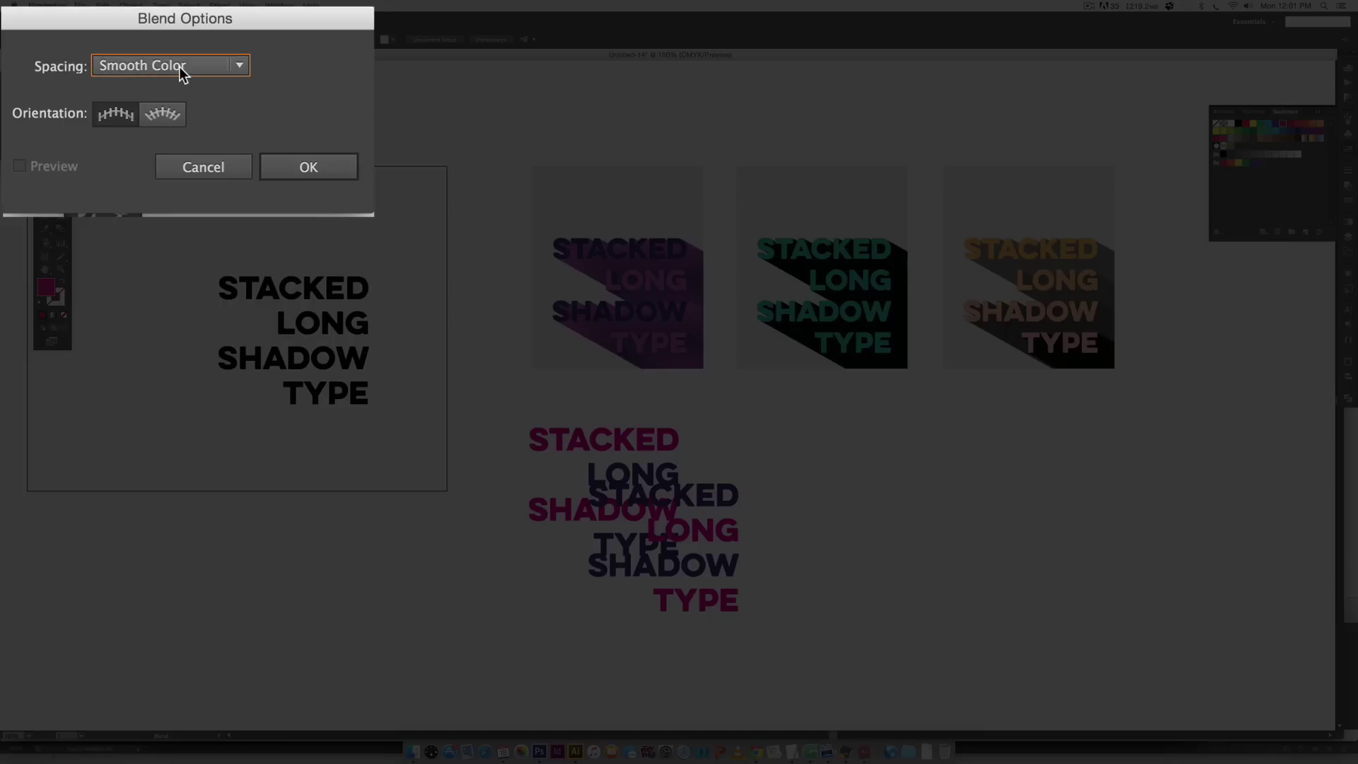
pyautogui.click(334, 167)
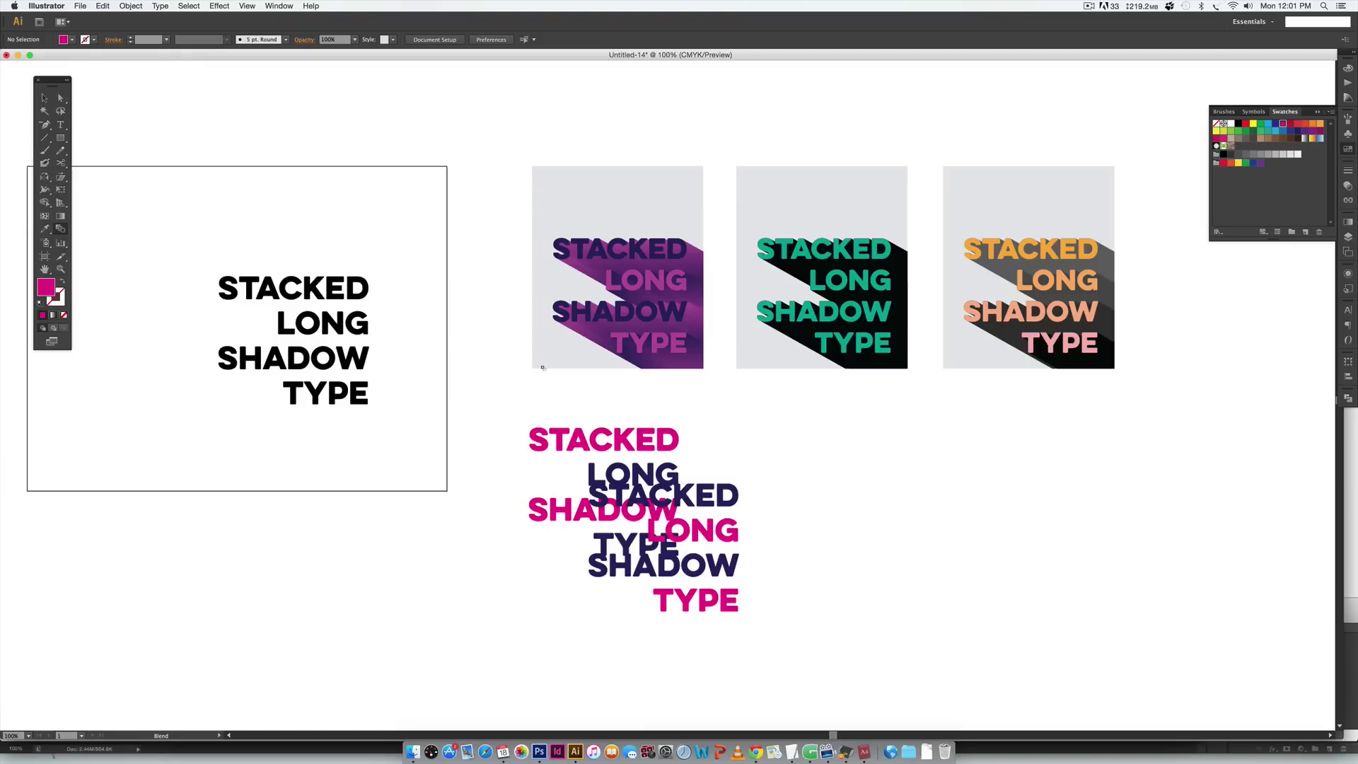
pyautogui.click(44, 97)
pyautogui.click(557, 443)
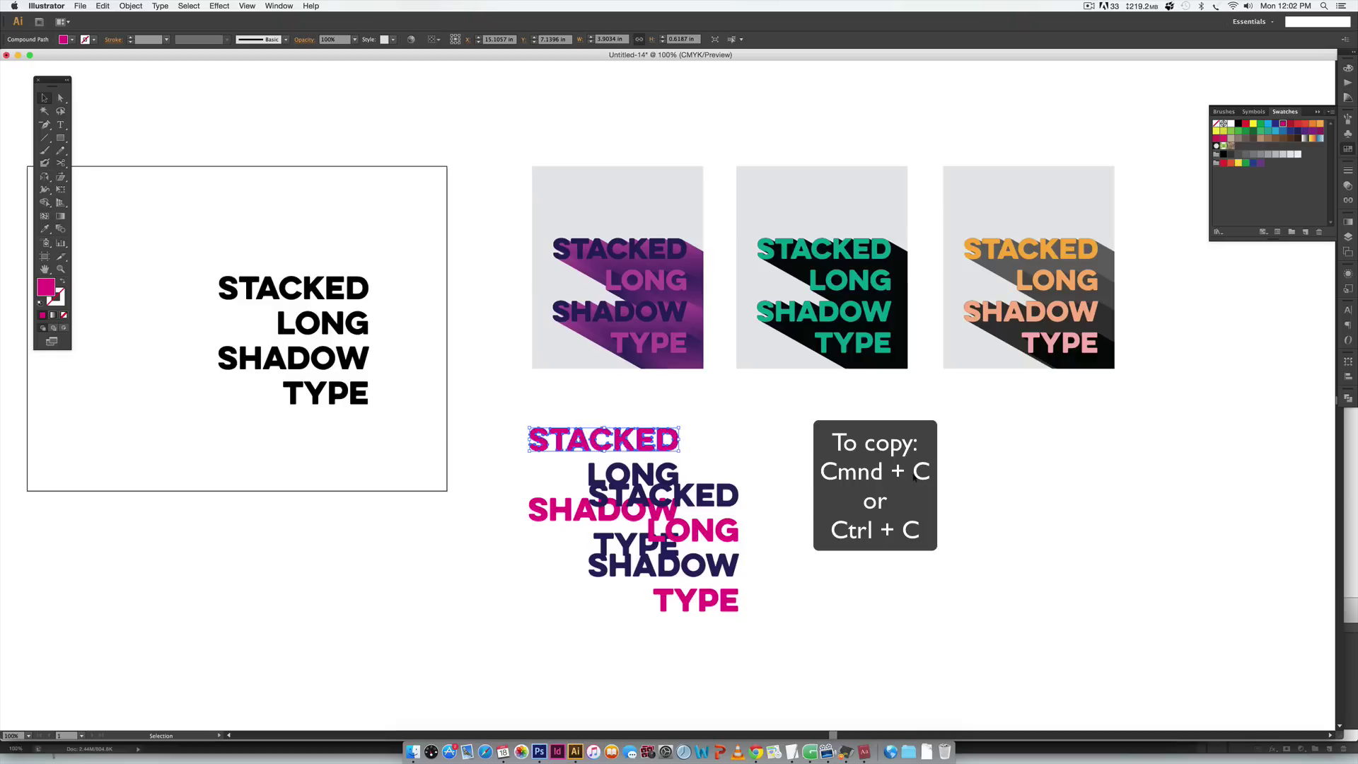
pyautogui.click(1001, 498)
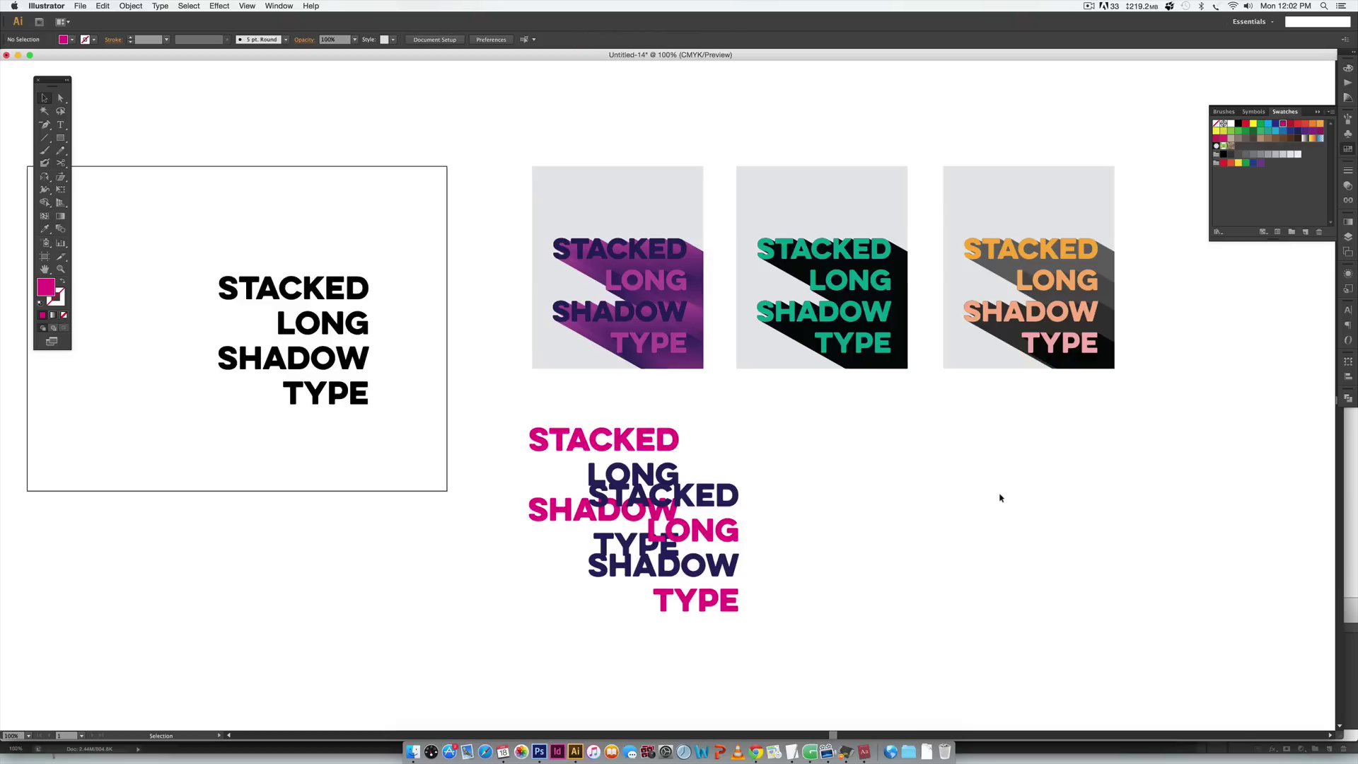
# Blend the original magenta STACKED with the navy STACKED in the offset copy.
pyautogui.click(61, 229)
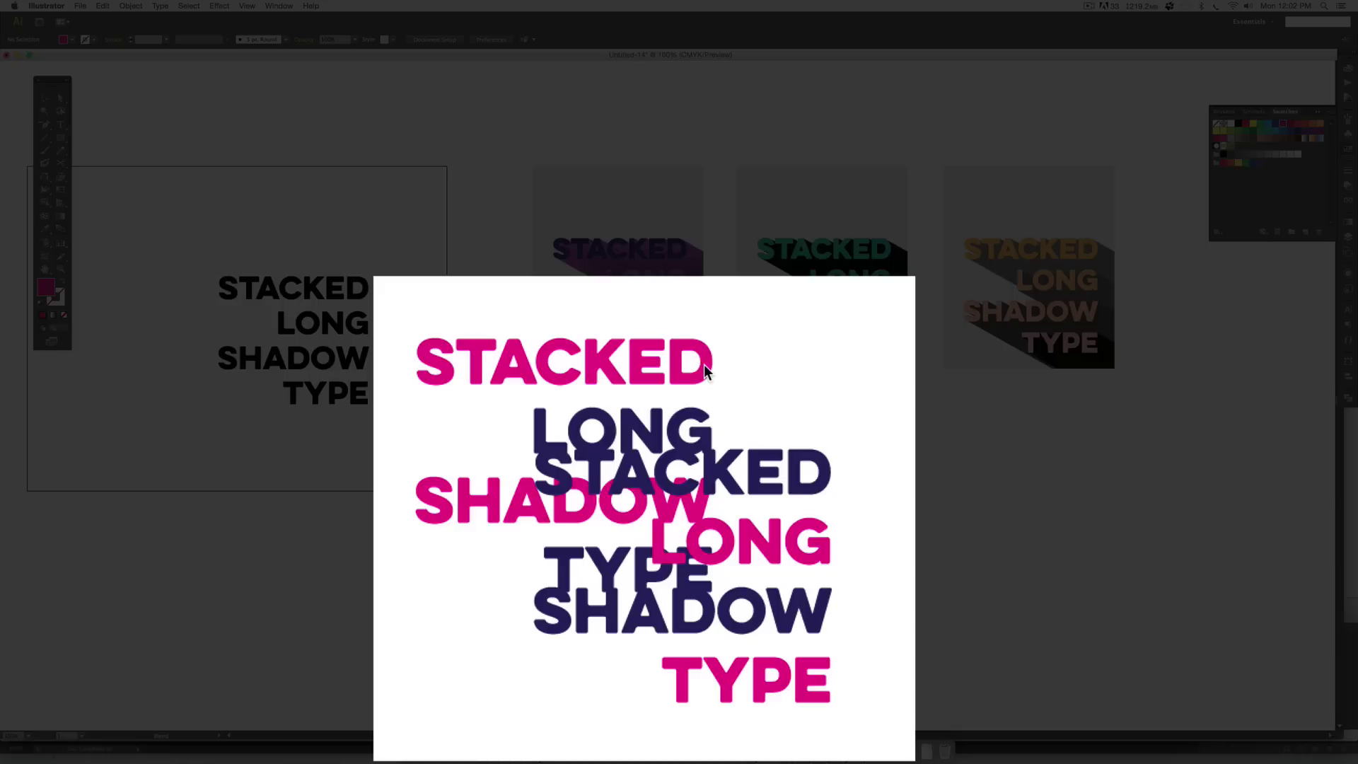
pyautogui.click(815, 481)
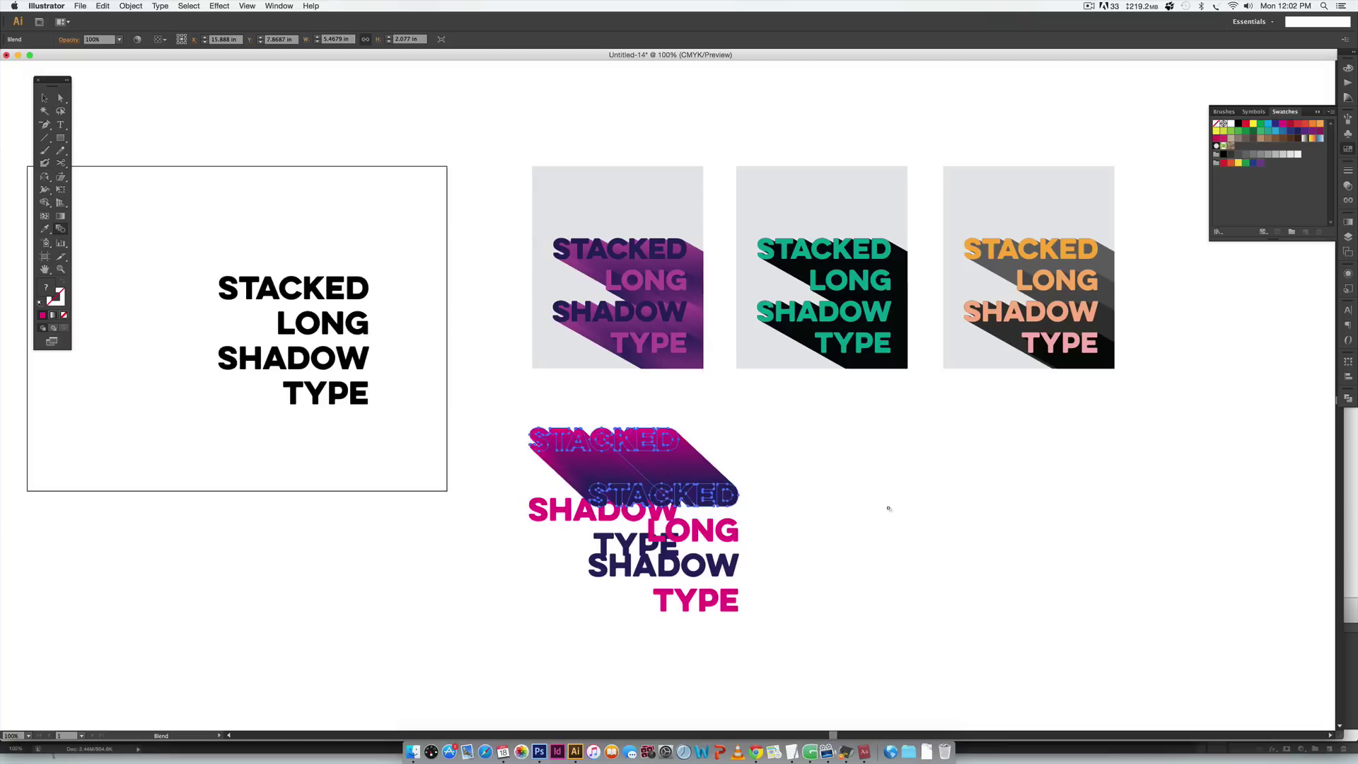
pyautogui.press('v')
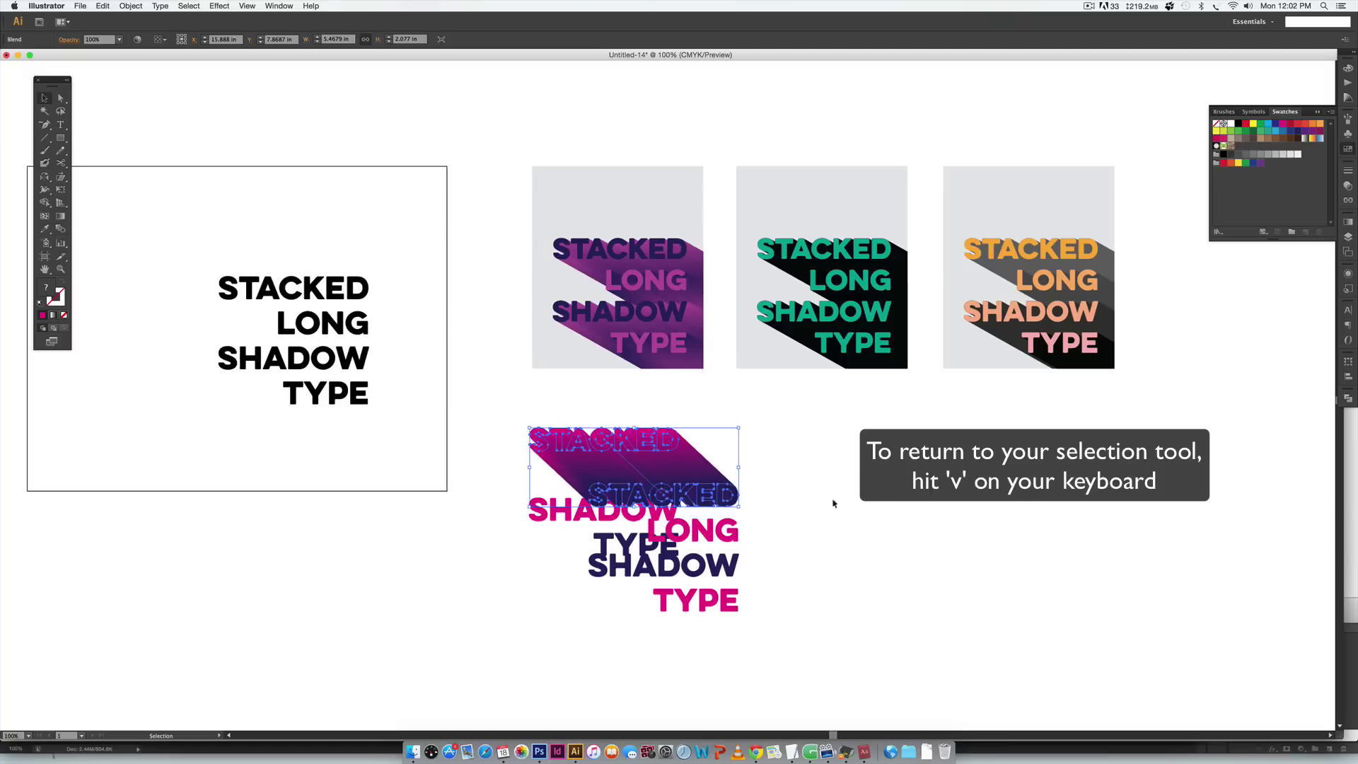
pyautogui.click(1010, 577)
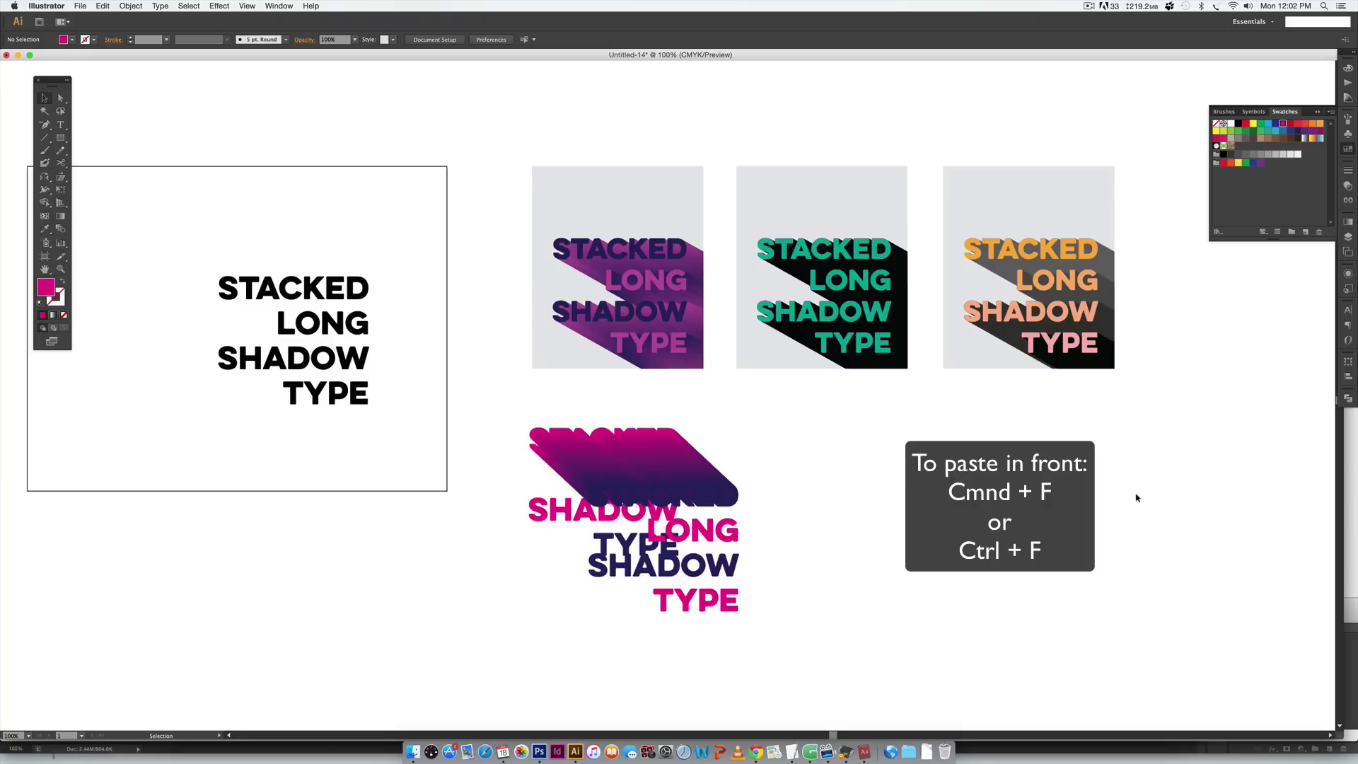
# Paste the copied STACKED in front of its blend and fill it with the navy sampled from the offset SHADOW.
pyautogui.press('super+f')
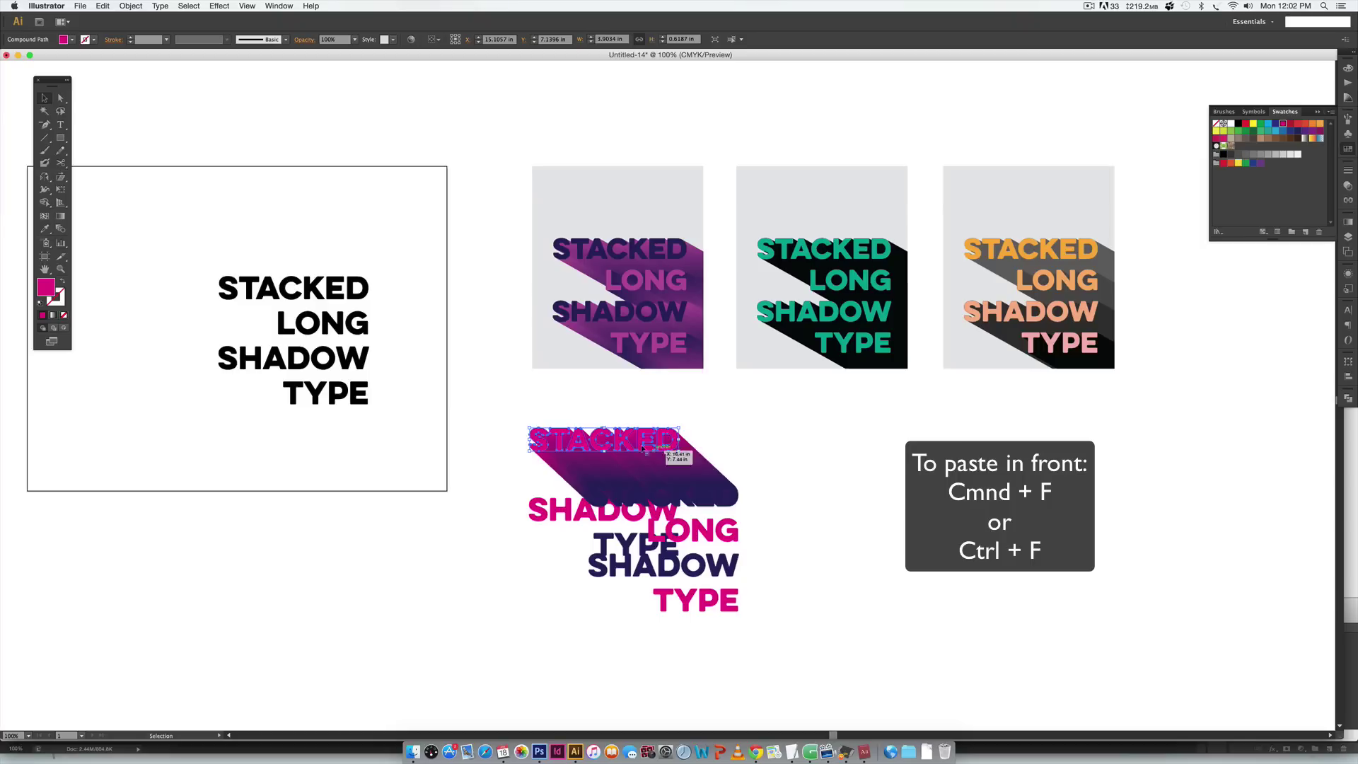
pyautogui.click(818, 464)
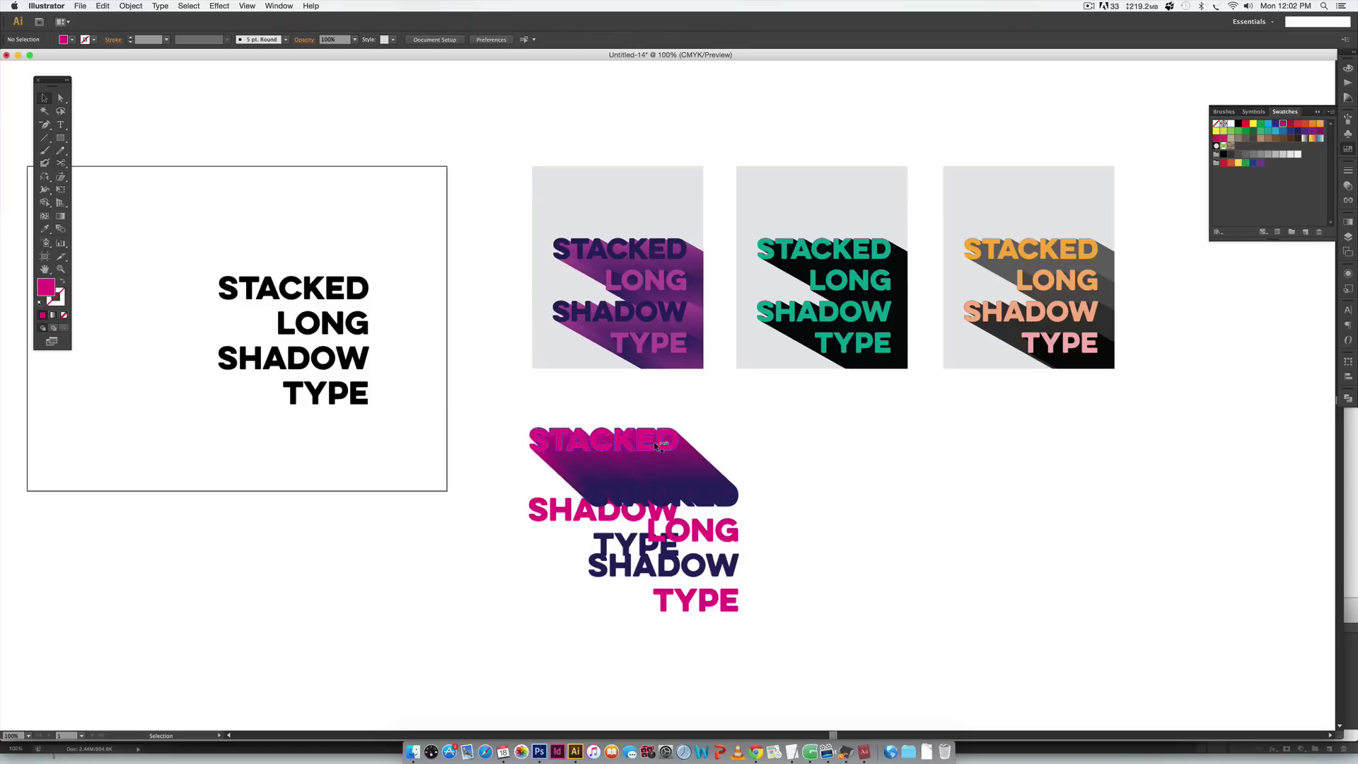
pyautogui.click(676, 444)
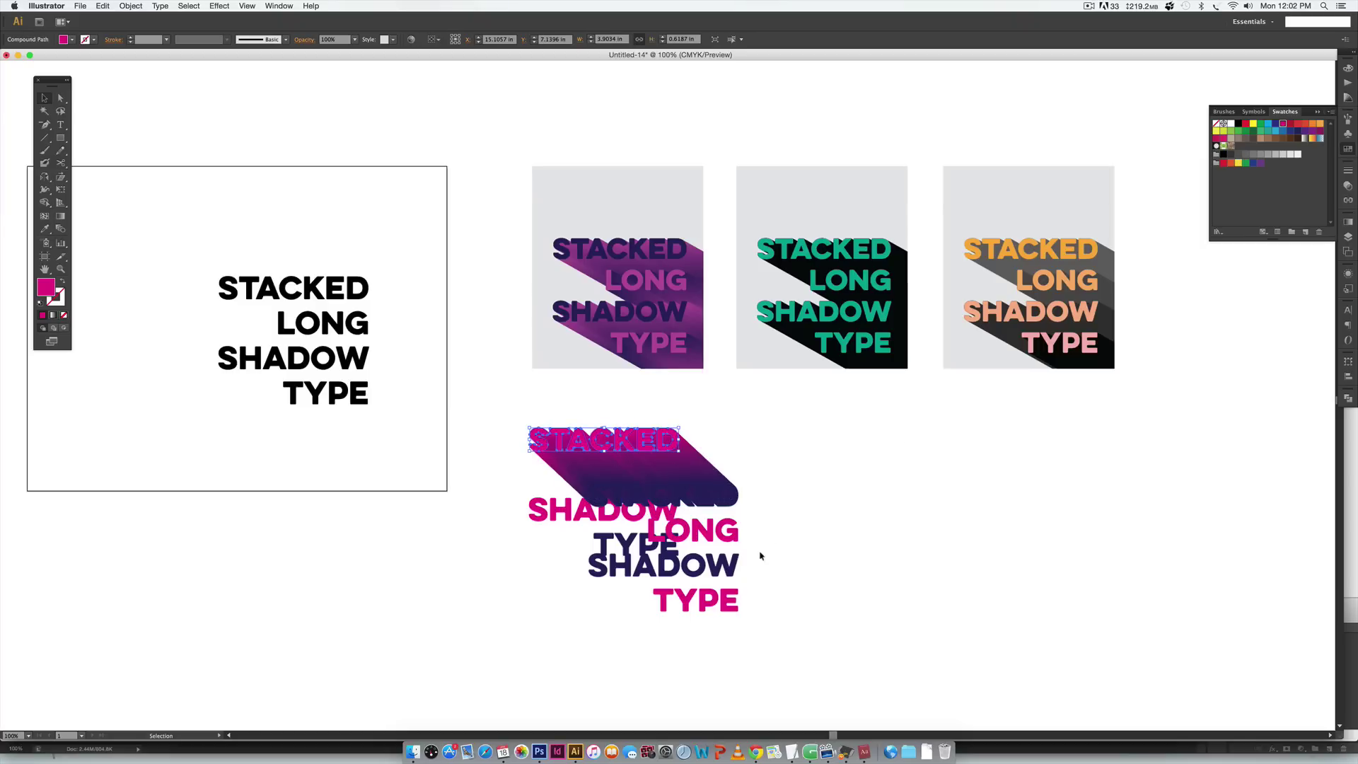
pyautogui.press('i')
pyautogui.click(729, 569)
pyautogui.press('v')
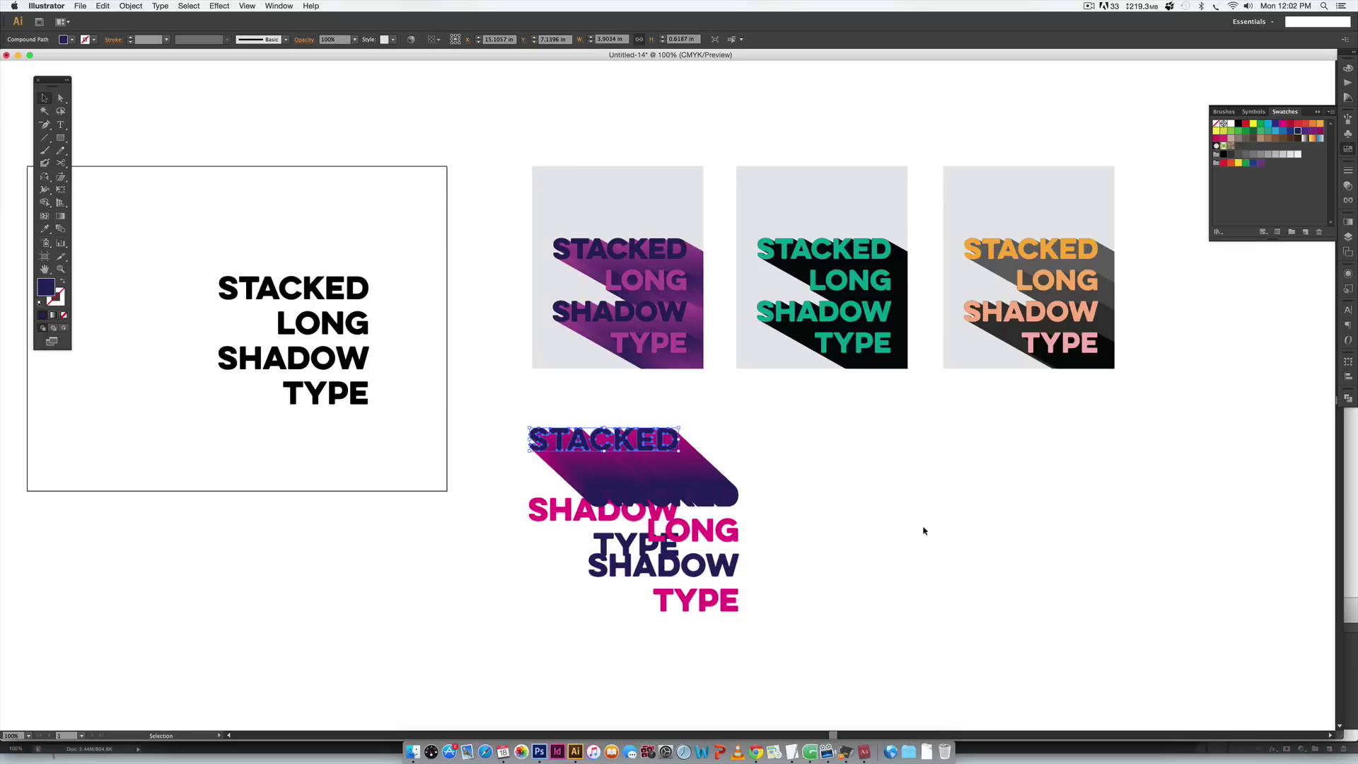
pyautogui.click(947, 544)
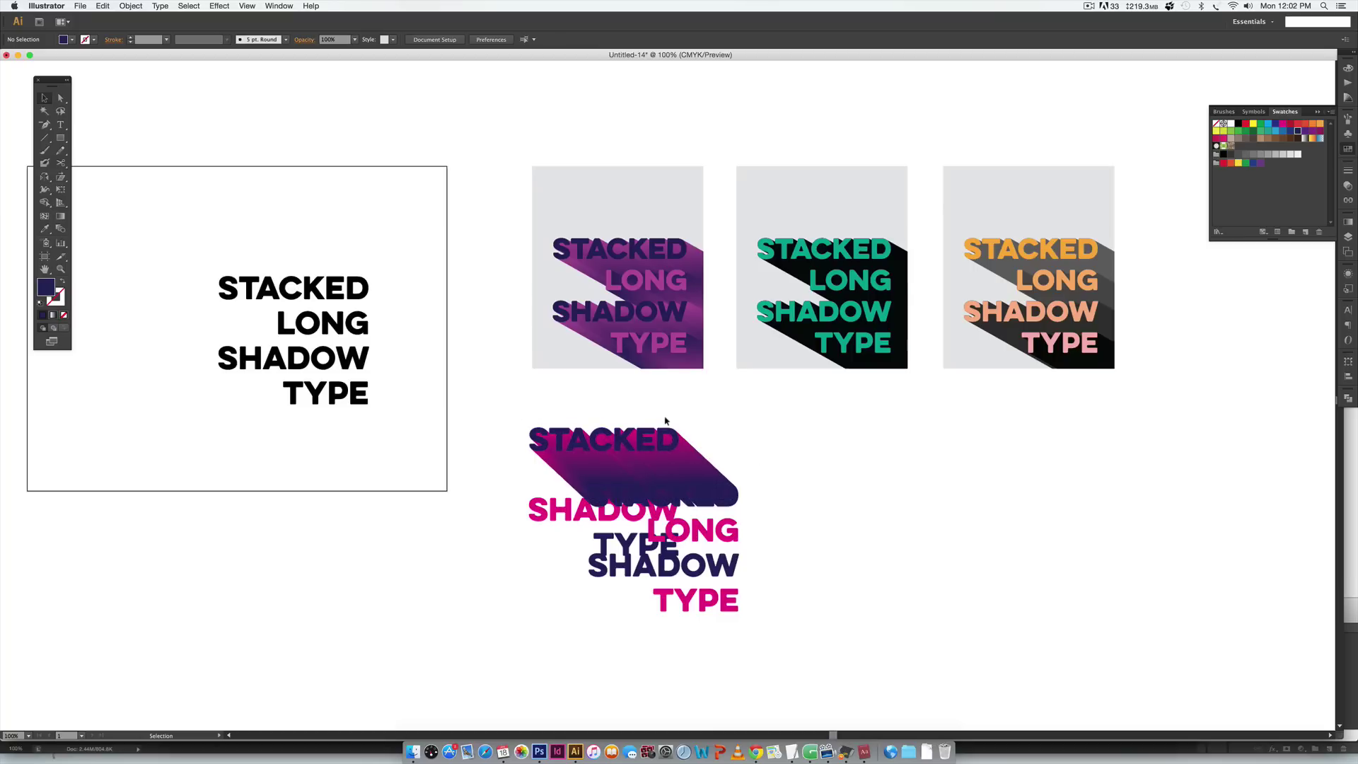
# Send the STACKED blend and its navy front outline behind all the other words.
pyautogui.moveTo(744, 407); pyautogui.dragTo(502, 437)
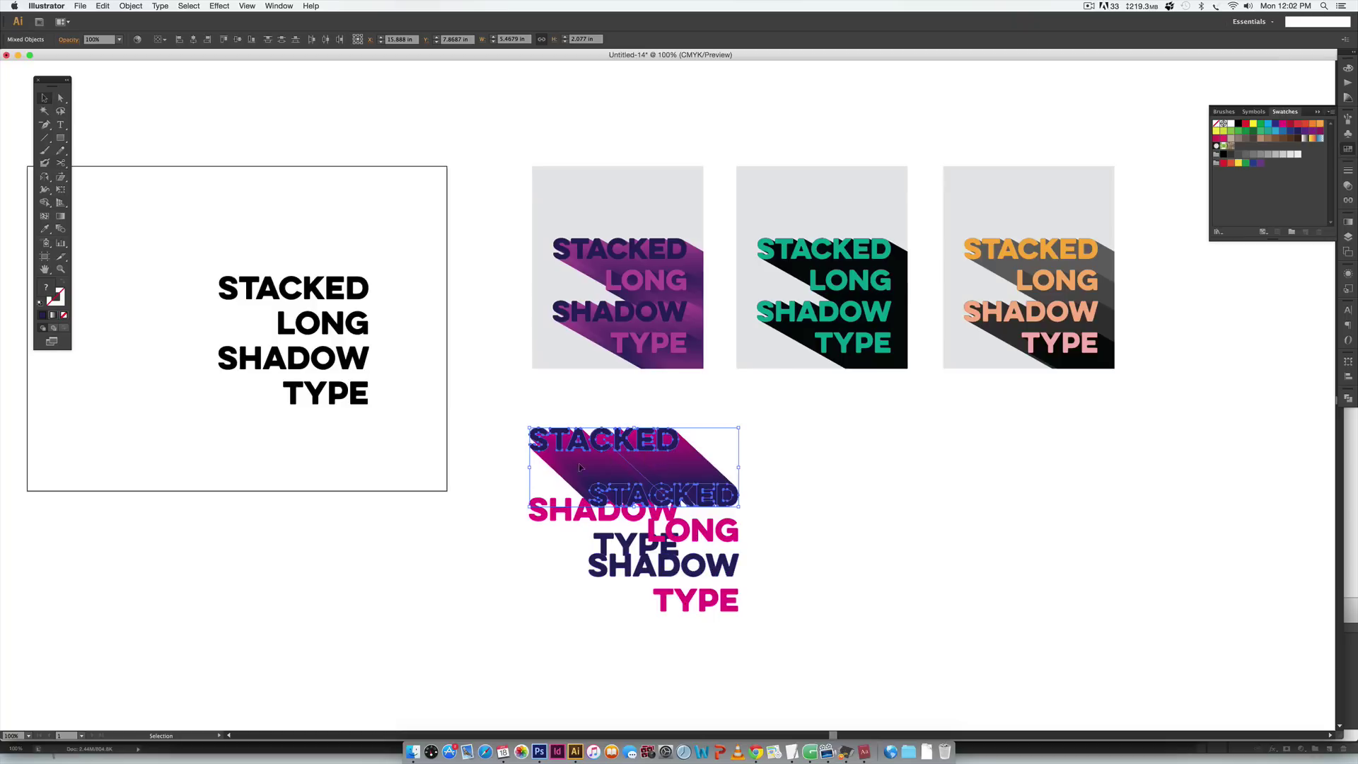
pyautogui.rightClick(685, 463)
pyautogui.moveTo(711, 552)
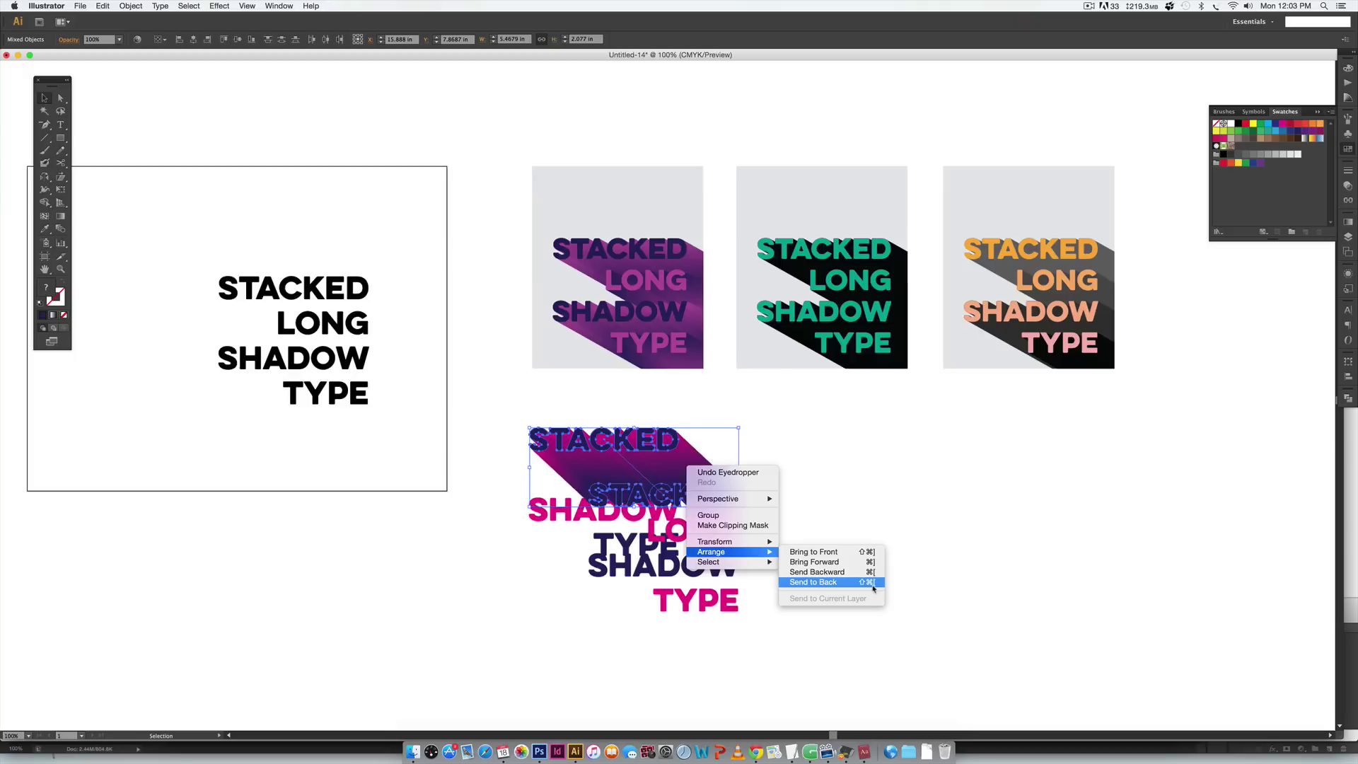
pyautogui.click(873, 582)
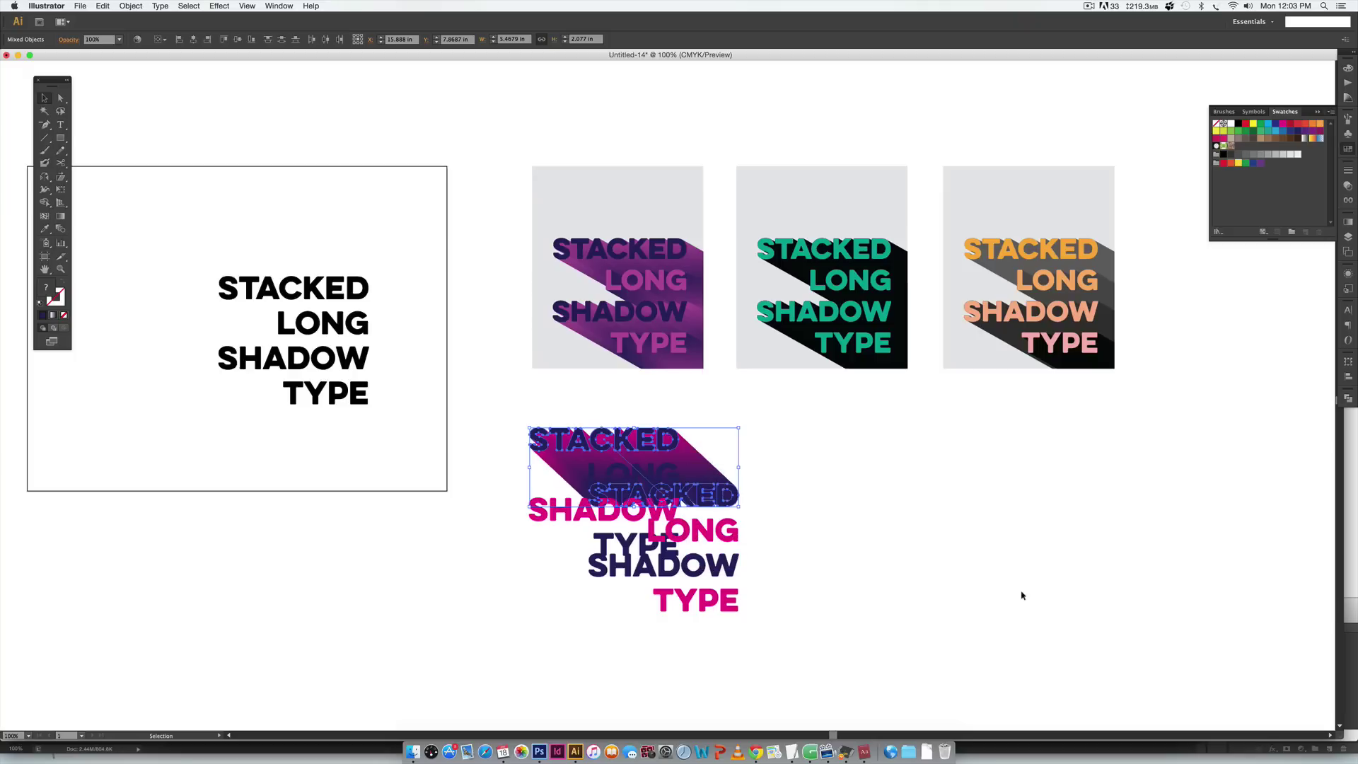
pyautogui.click(964, 534)
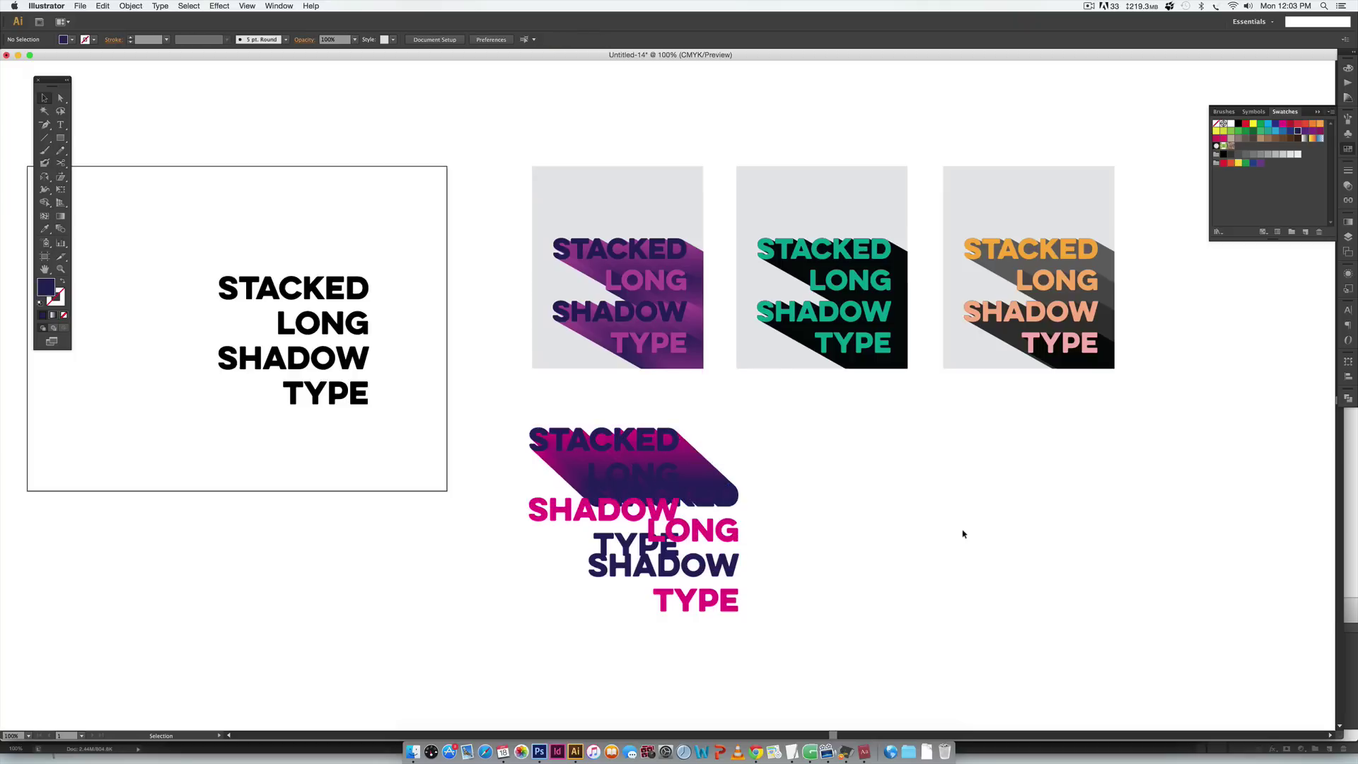
# Copy the original navy LONG outline and blend it with the magenta LONG in the offset copy.
pyautogui.click(639, 479)
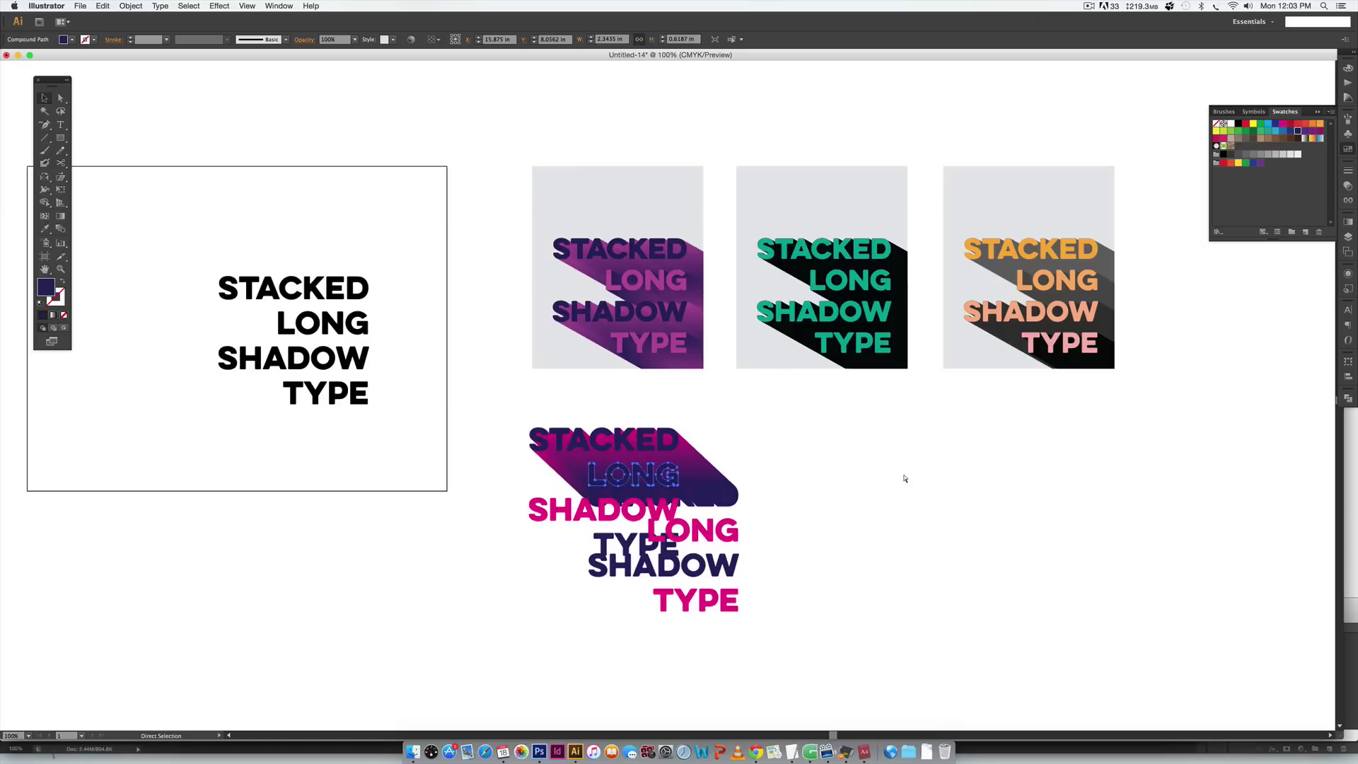
pyautogui.click(981, 468)
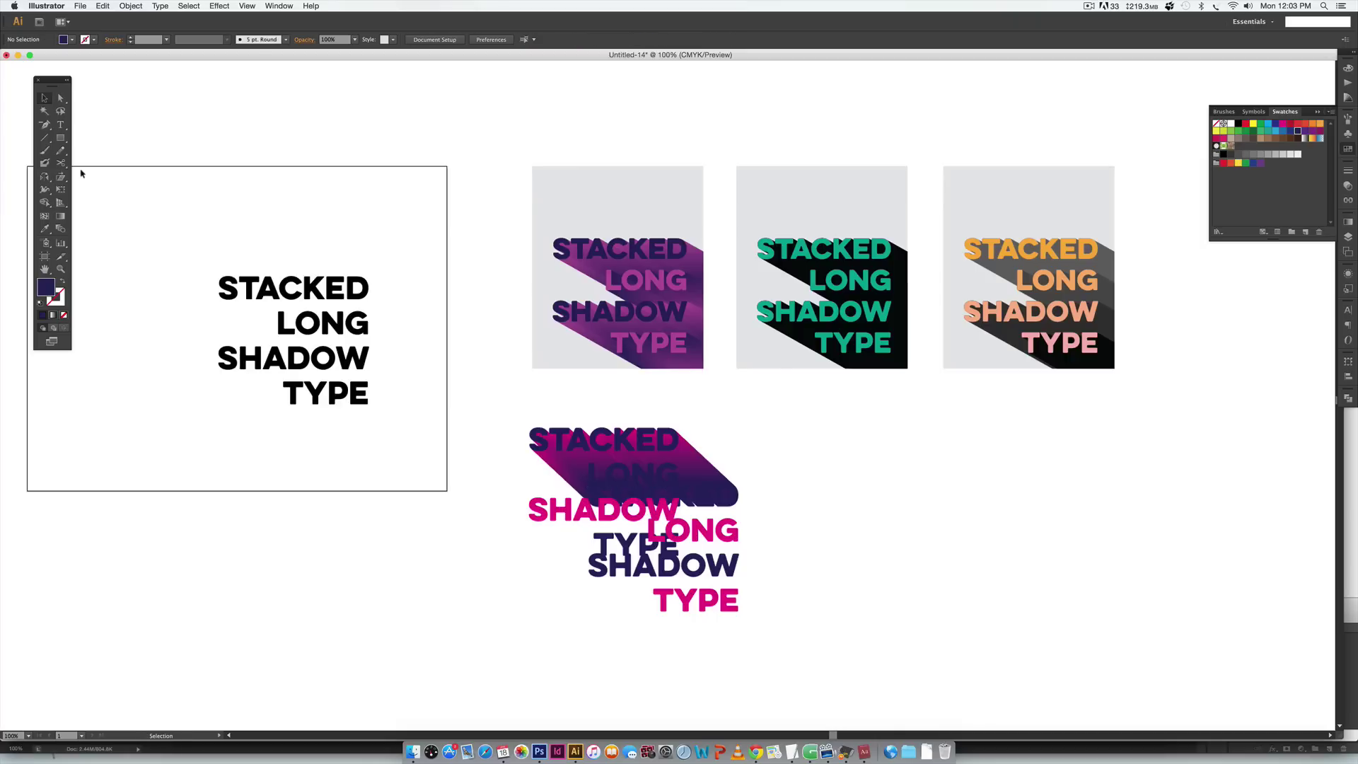
pyautogui.click(60, 229)
pyautogui.click(739, 542)
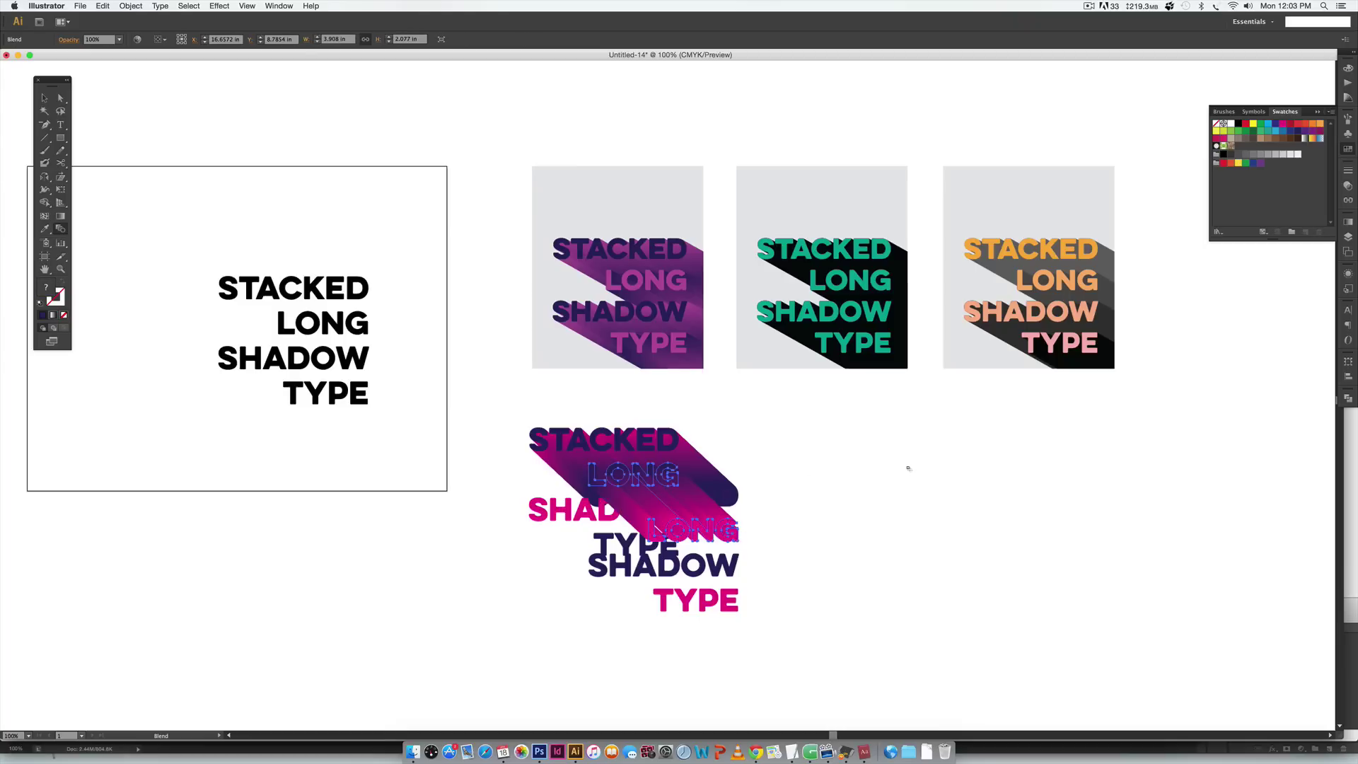
pyautogui.press('v')
pyautogui.click(996, 469)
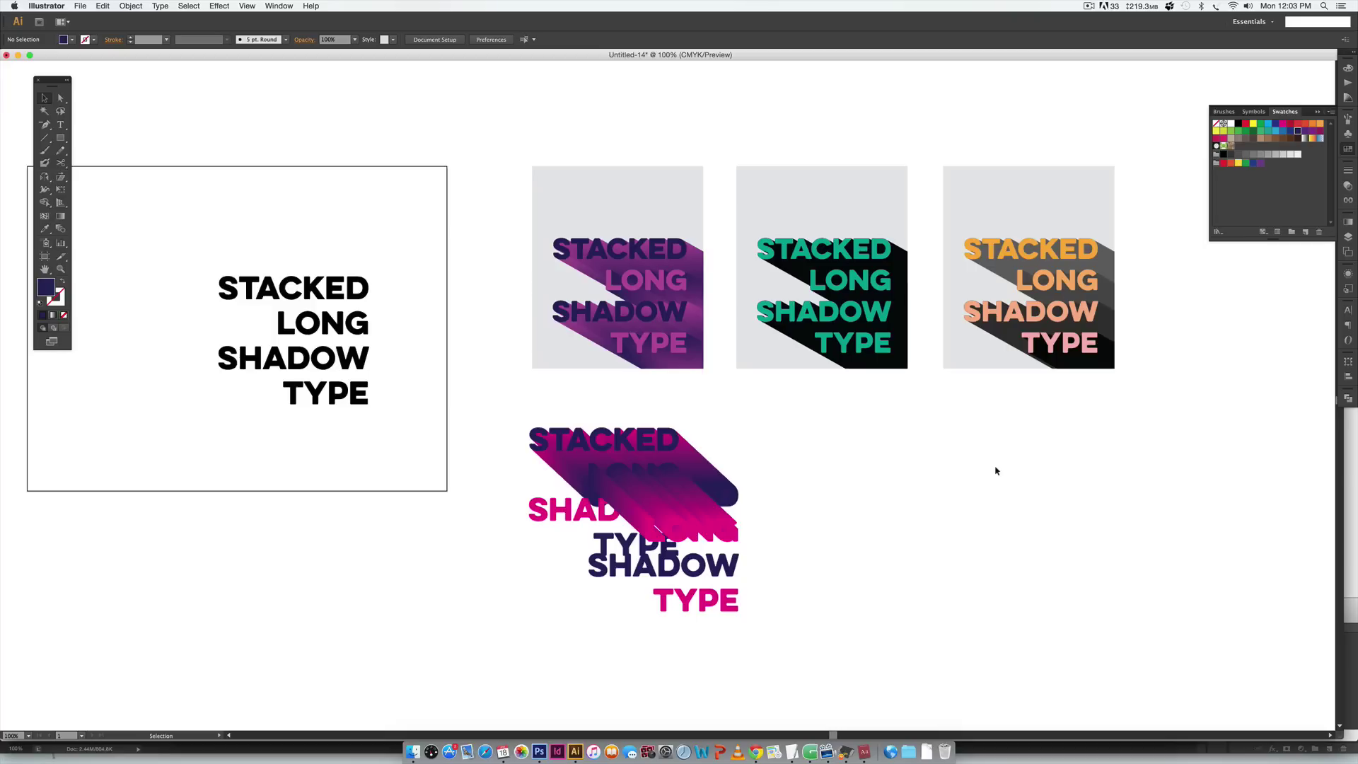
# Fill the pasted front LONG with magenta sampled from the offset LONG, and send the STACKED and LONG artwork to the back.
pyautogui.press('a')
pyautogui.click(622, 475)
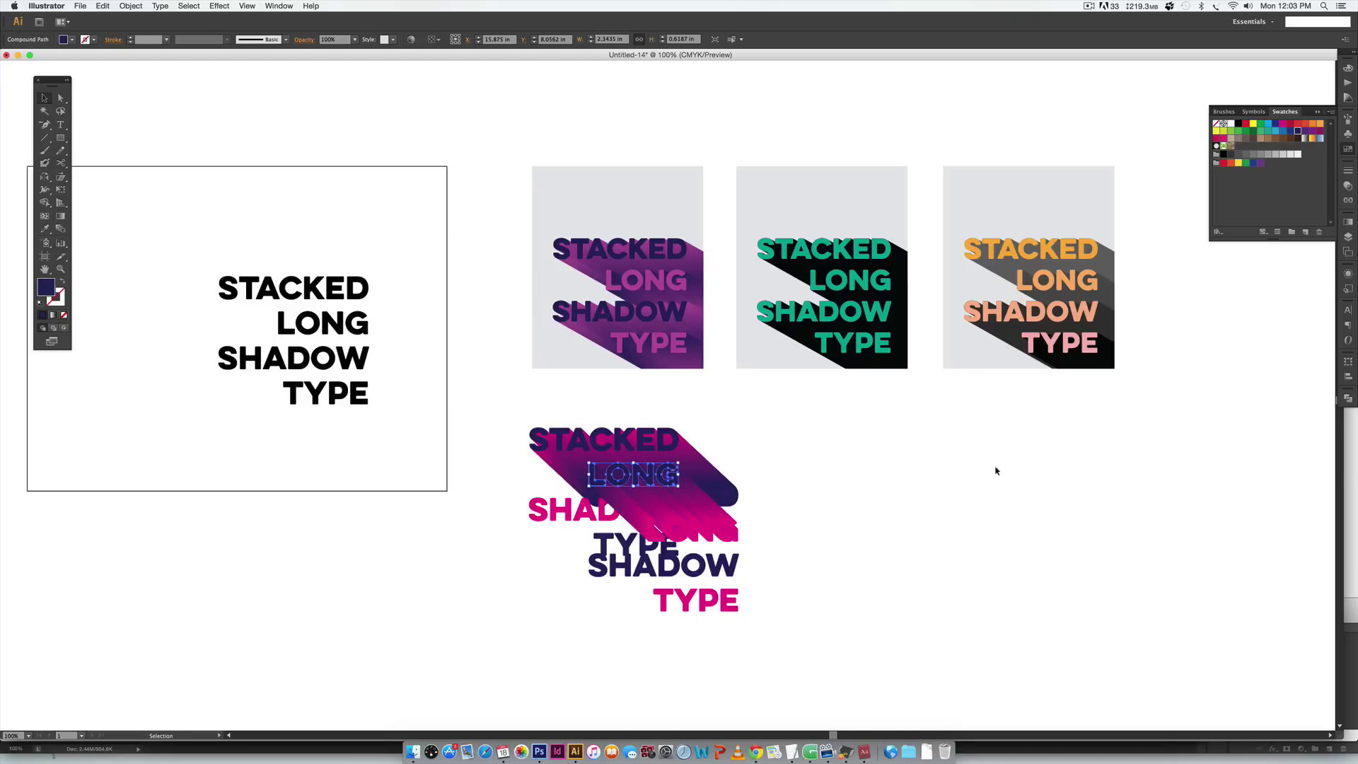
pyautogui.press('v')
pyautogui.press('i')
pyautogui.click(735, 531)
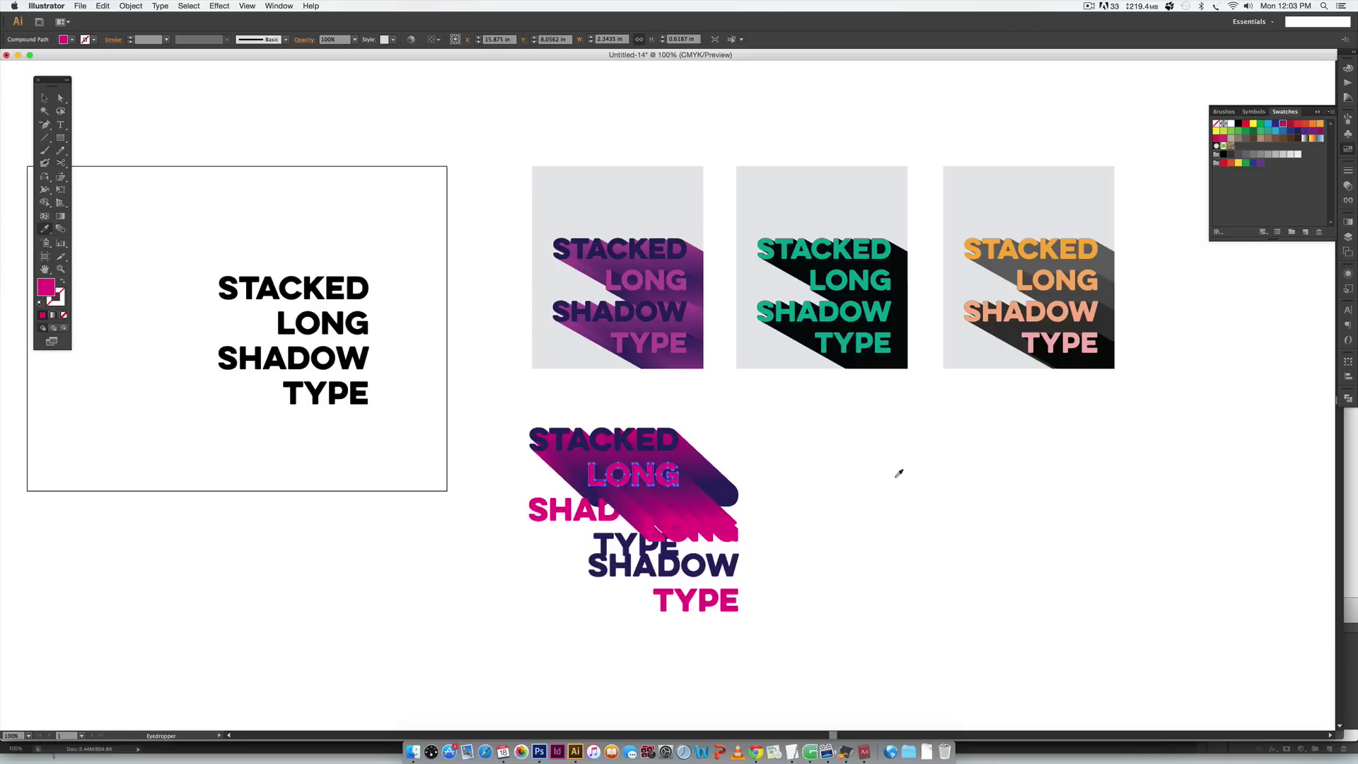
pyautogui.press('v')
pyautogui.click(789, 447)
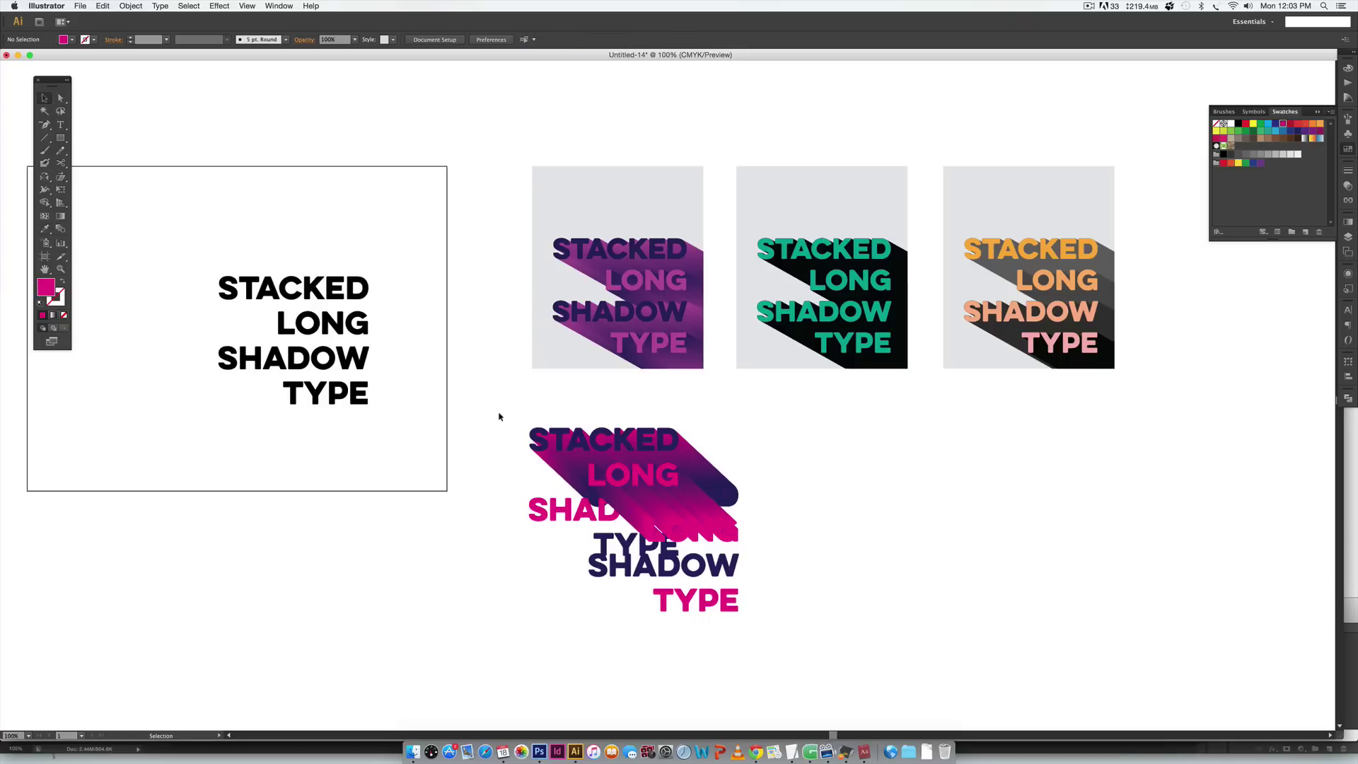
pyautogui.moveTo(499, 416); pyautogui.dragTo(684, 468)
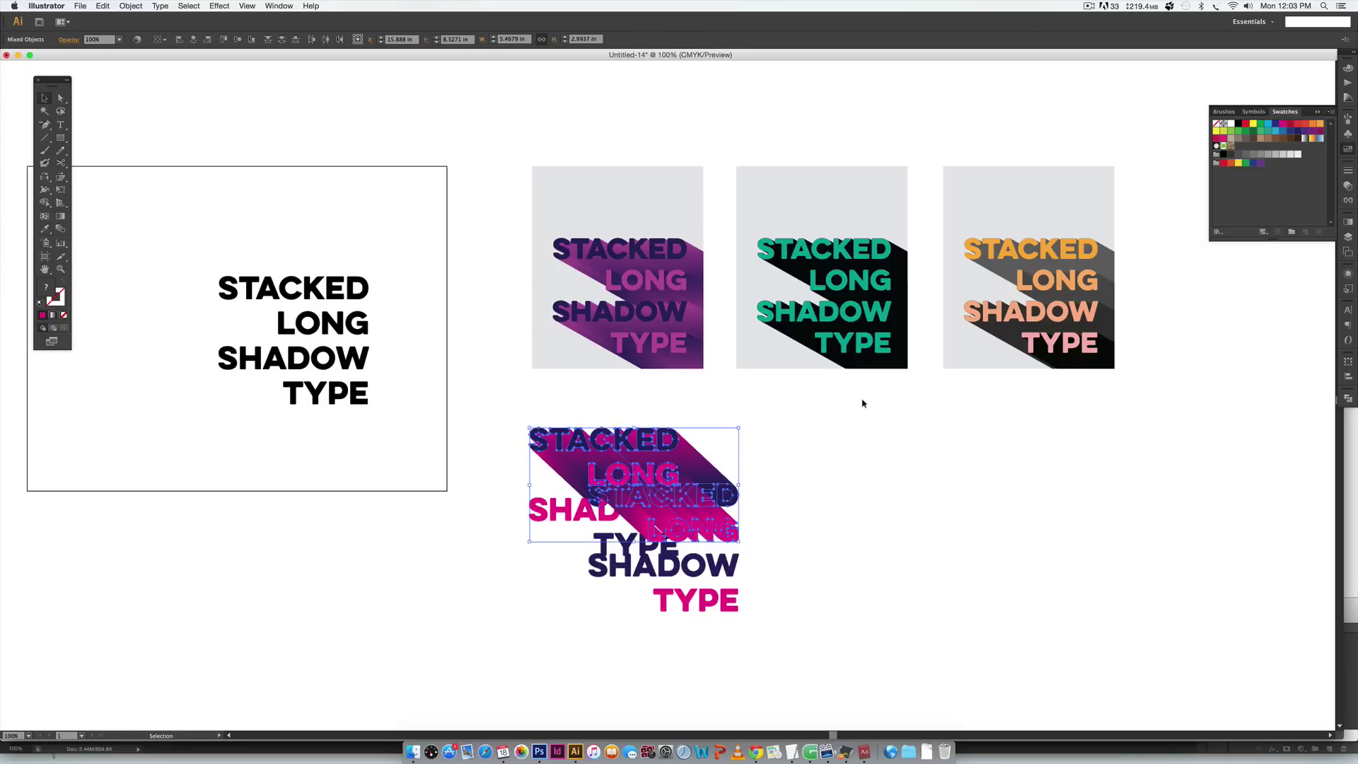
pyautogui.click(863, 403)
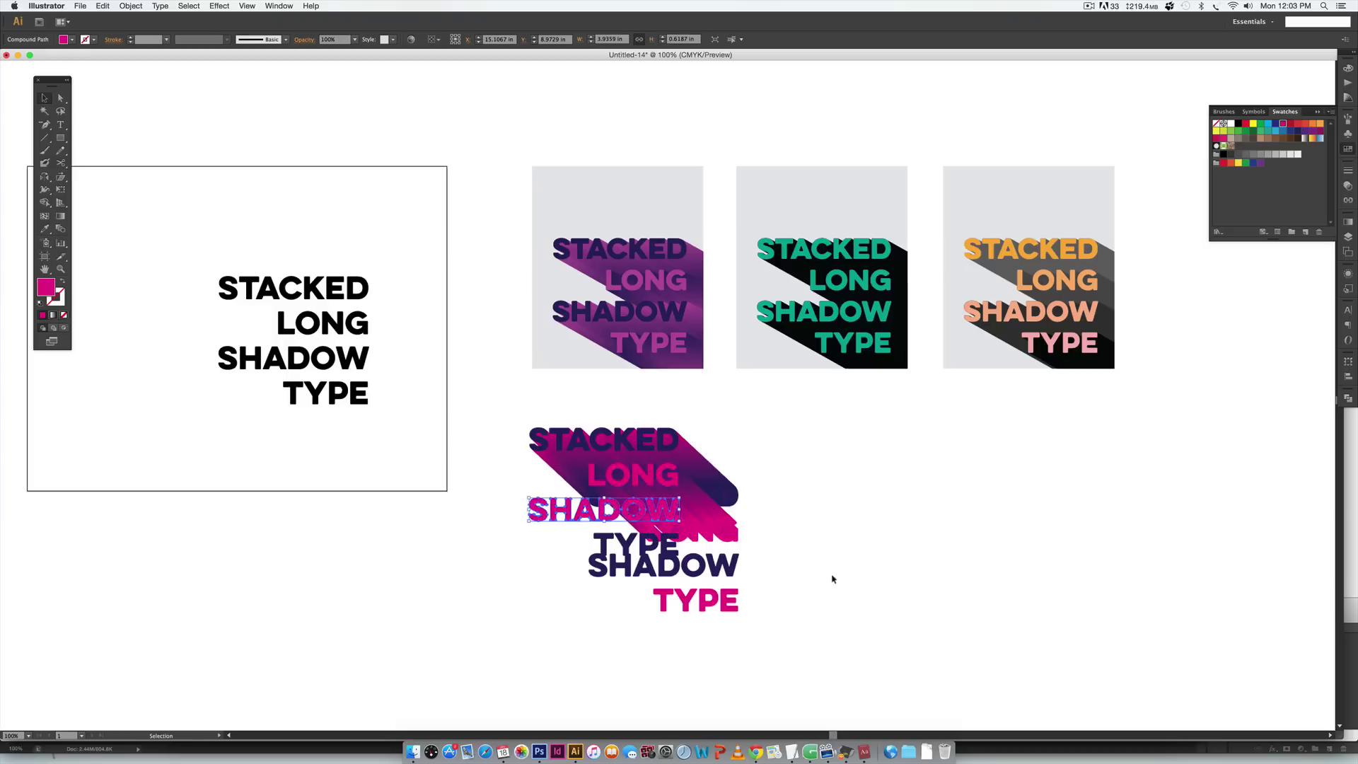
# Blend the original magenta SHADOW with the navy SHADOW in the offset copy and send the blended artwork behind TYPE.
pyautogui.press('w')
pyautogui.click(717, 555)
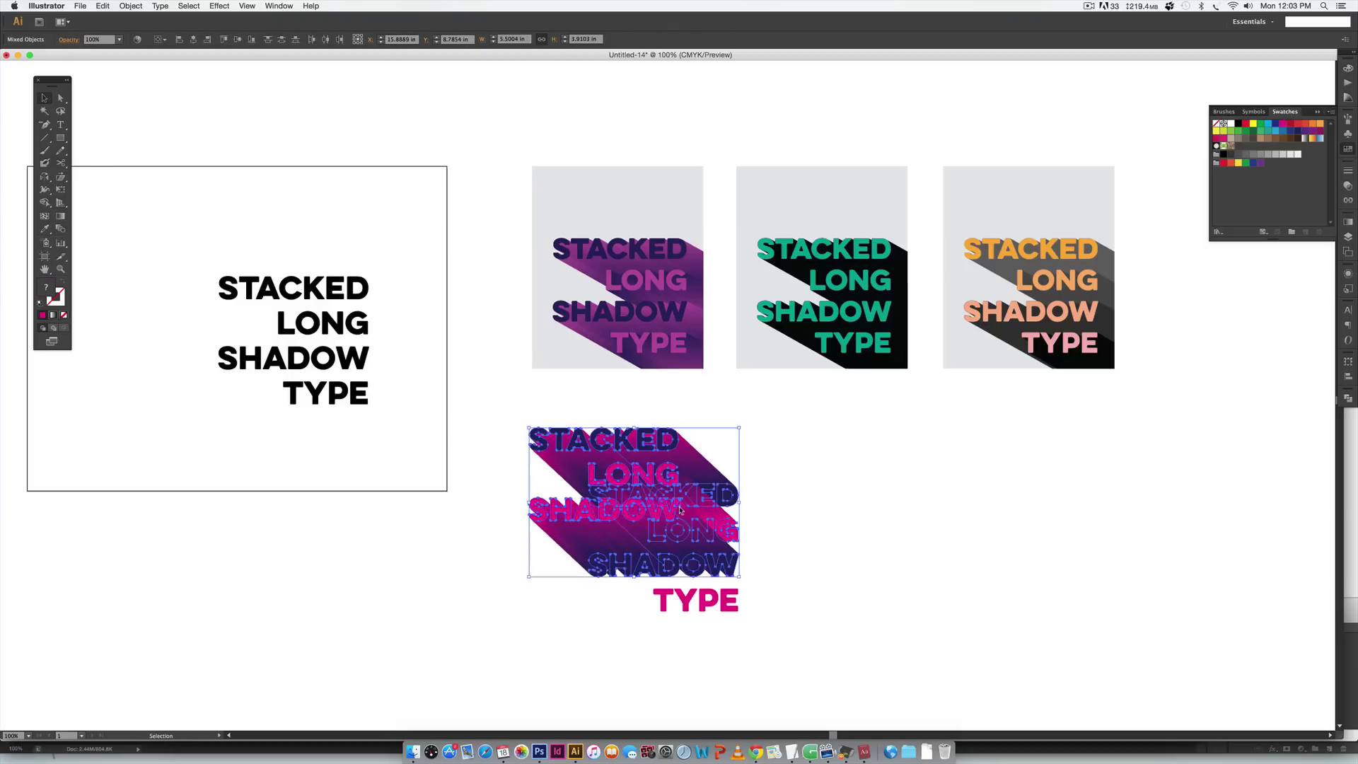
pyautogui.click(631, 546)
pyautogui.press('super+shift+a')
# Blend the original navy TYPE with the magenta TYPE in the offset copy.
pyautogui.press('w')
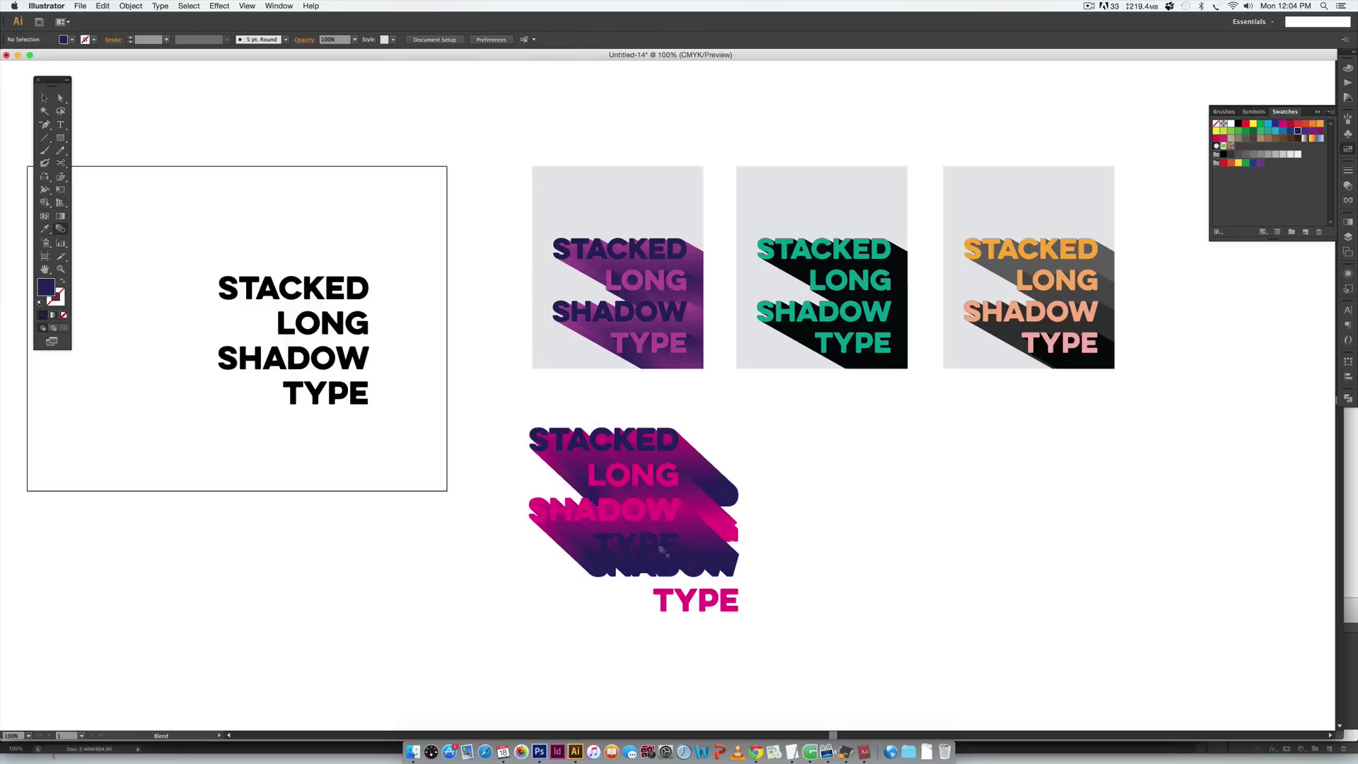
pyautogui.click(662, 551)
pyautogui.click(651, 552)
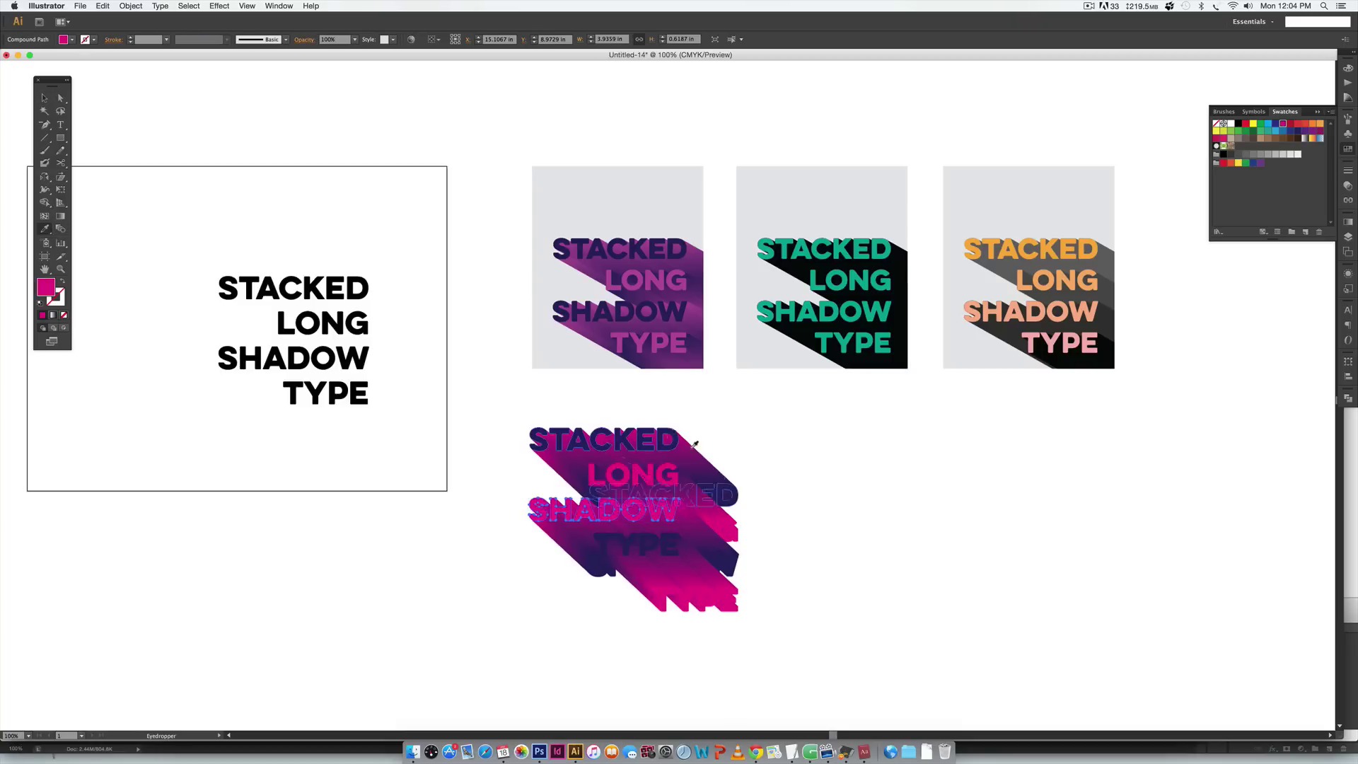
# Fill the front SHADOW with navy sampled from the artwork and the front TYPE with magenta.
pyautogui.press('i')
pyautogui.click(738, 495)
pyautogui.press('v')
pyautogui.click(879, 502)
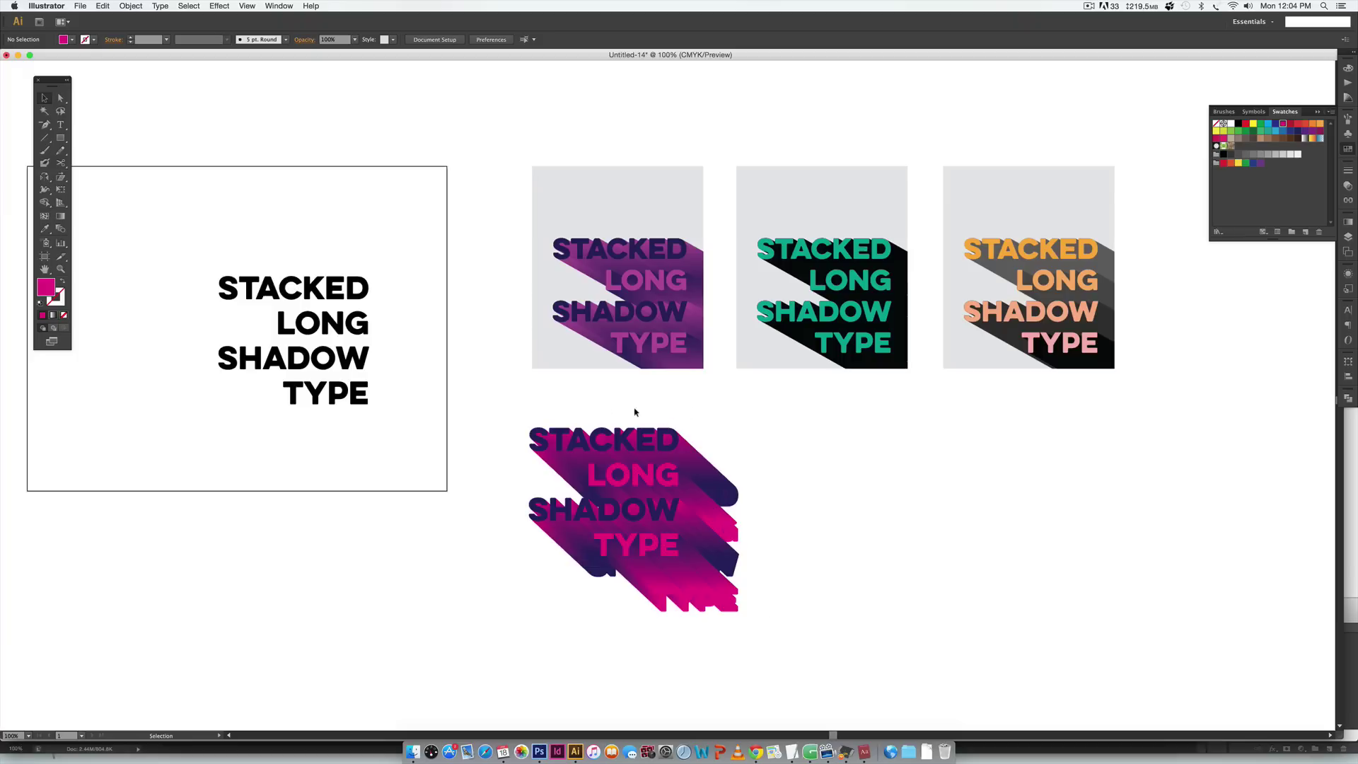
# Duplicate the complete blended type artwork and place the copy to the right of the original.
pyautogui.moveTo(514, 405); pyautogui.dragTo(764, 625)
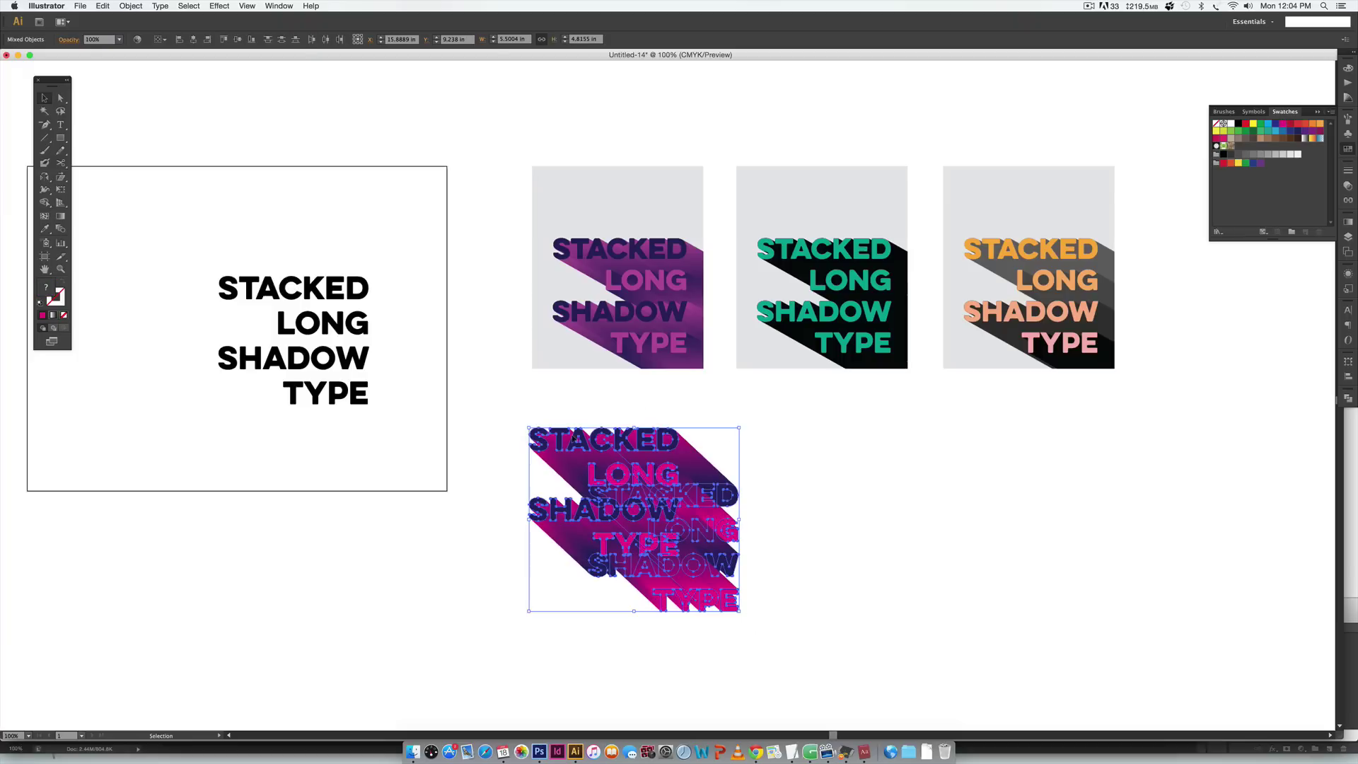
pyautogui.moveTo(498, 406); pyautogui.dragTo(773, 691)
pyautogui.moveTo(643, 520); pyautogui.dragTo(913, 525)
pyautogui.click(813, 640)
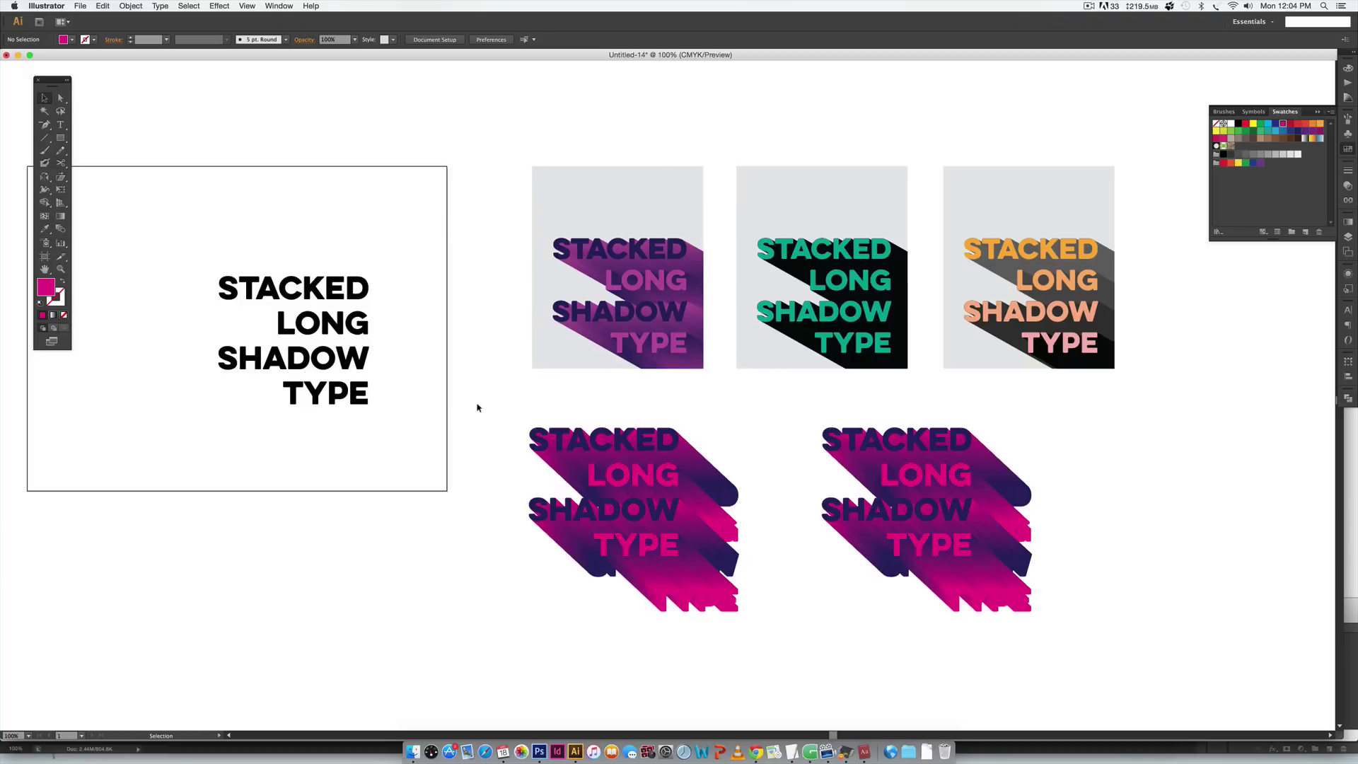
# Group all parts of the original blended type artwork.
pyautogui.moveTo(478, 407); pyautogui.dragTo(755, 649)
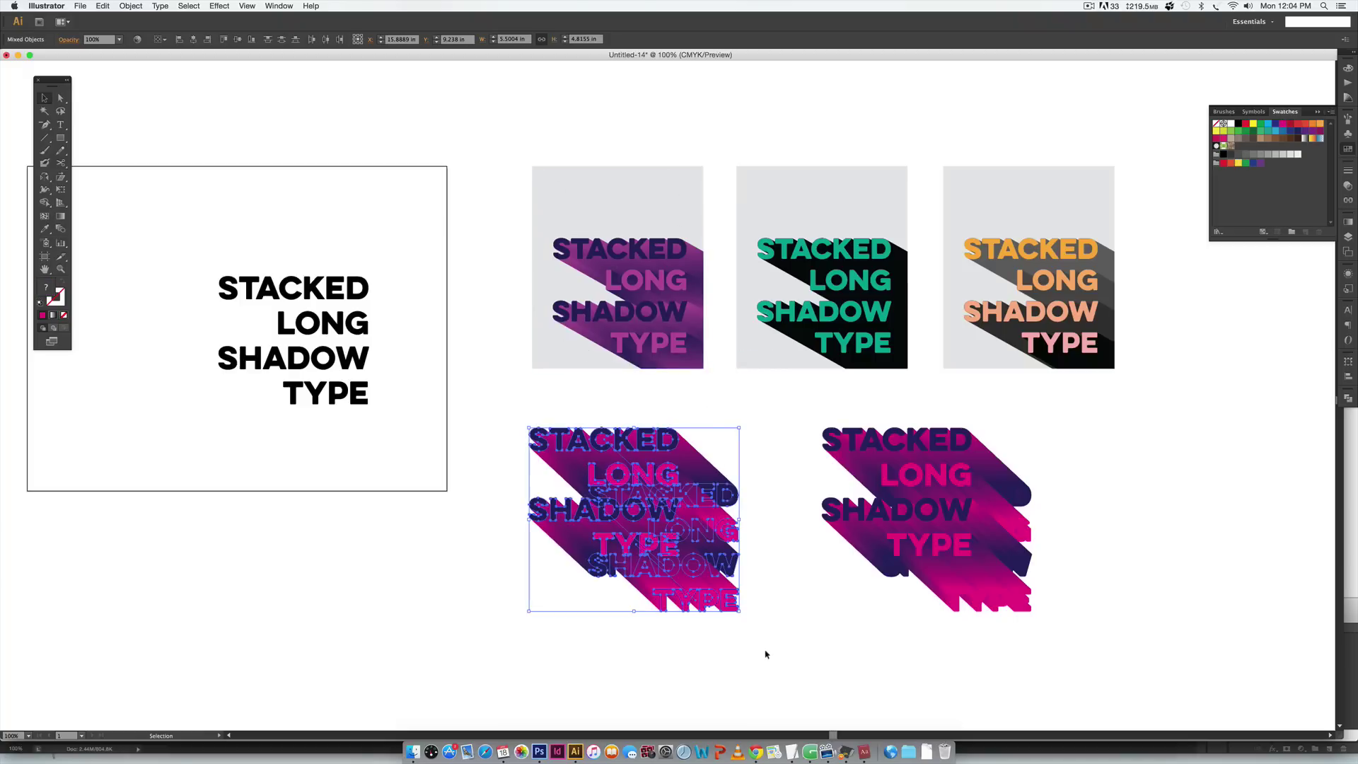
pyautogui.press('super+g')
pyautogui.click(814, 678)
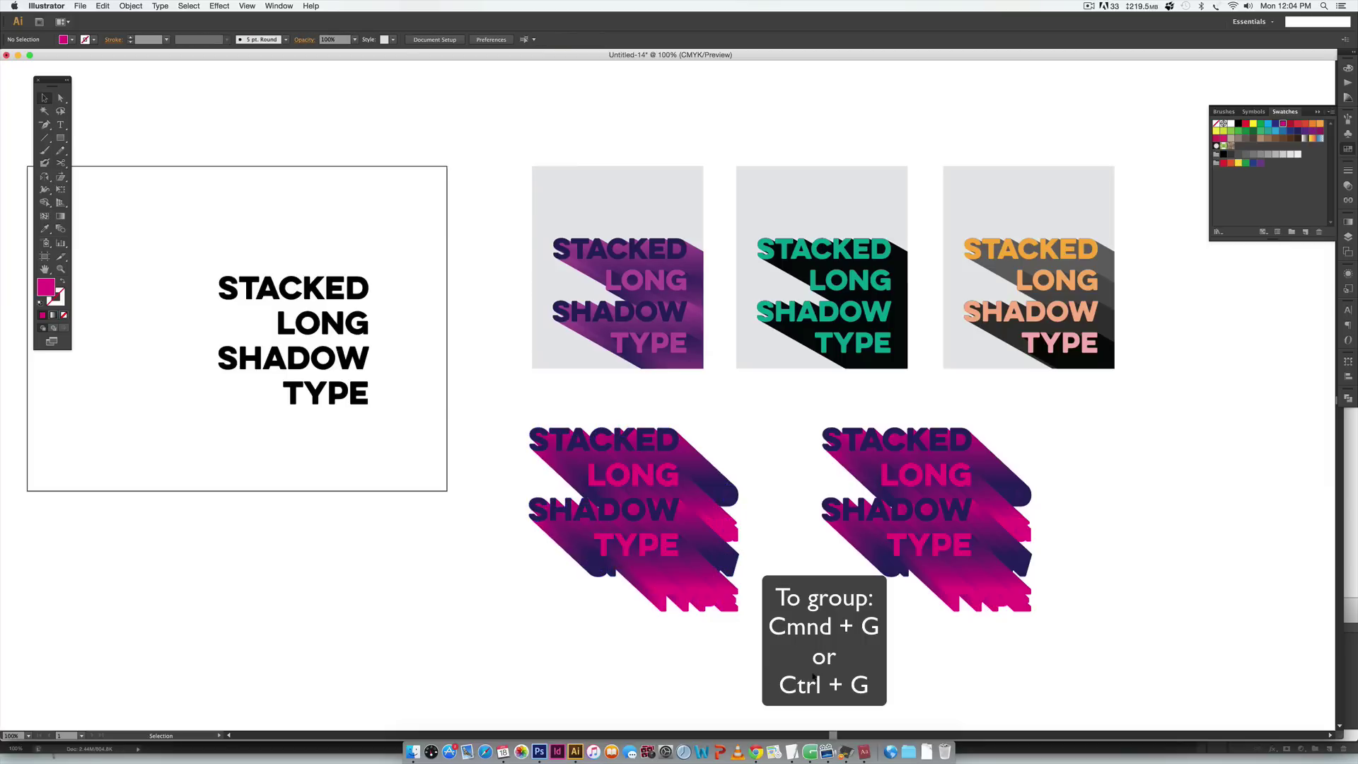
# Draw a magenta rectangle about 5.02 by 4.83 in over the grouped artwork, leaving the shadow's right and lower ends outside.
pyautogui.press('m')
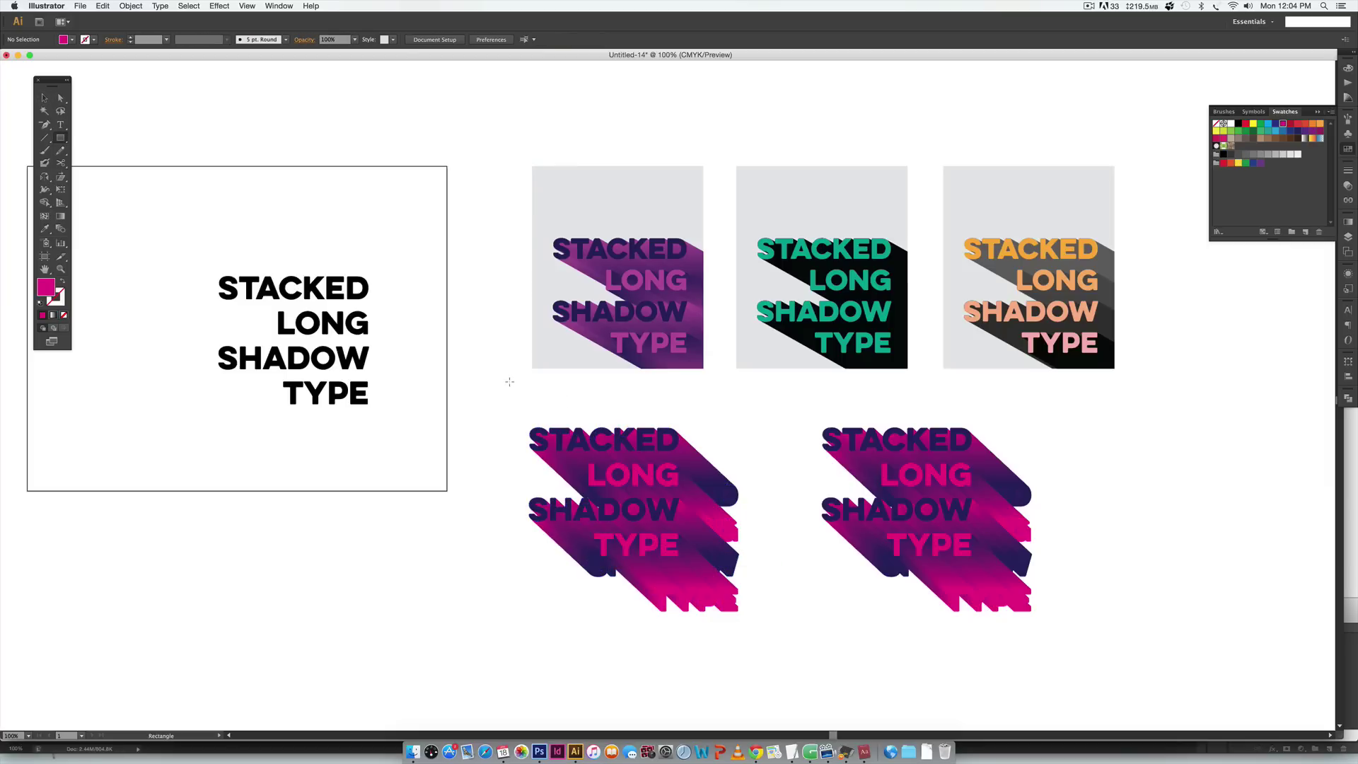
pyautogui.moveTo(511, 383); pyautogui.dragTo(703, 568)
pyautogui.press('v')
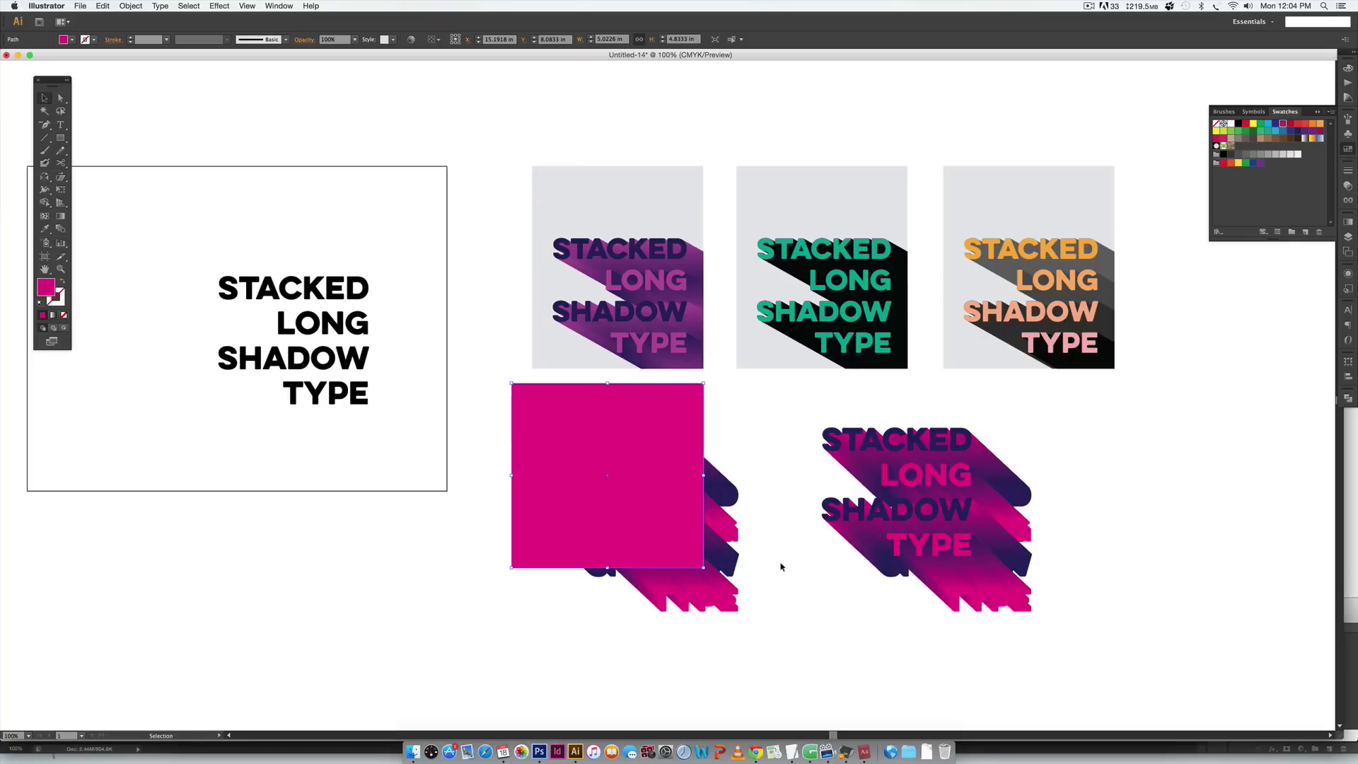
pyautogui.press('a')
pyautogui.press('v')
pyautogui.click(830, 634)
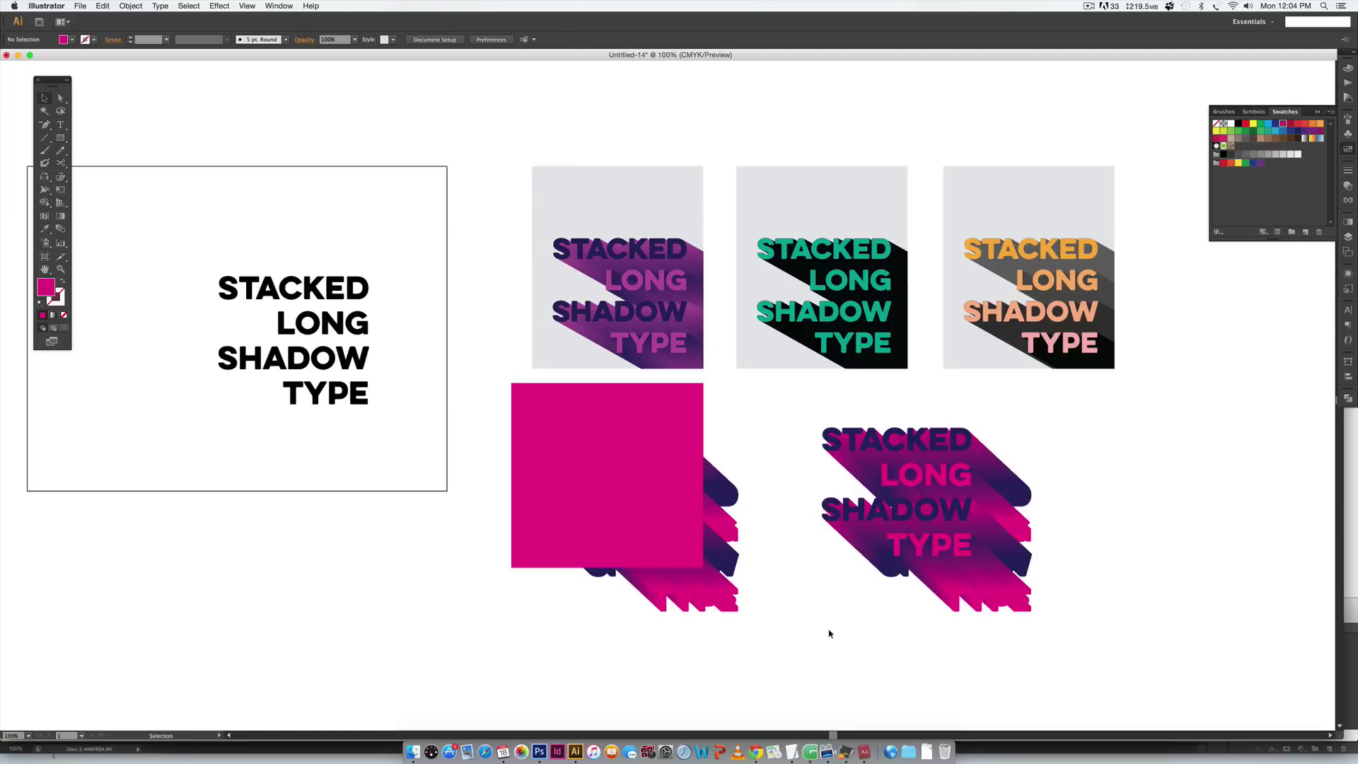
# Clip the grouped artwork to a front copy of the rectangle and back it with a light gray rectangle.
pyautogui.press('a')
pyautogui.press('super+z')
pyautogui.press('v')
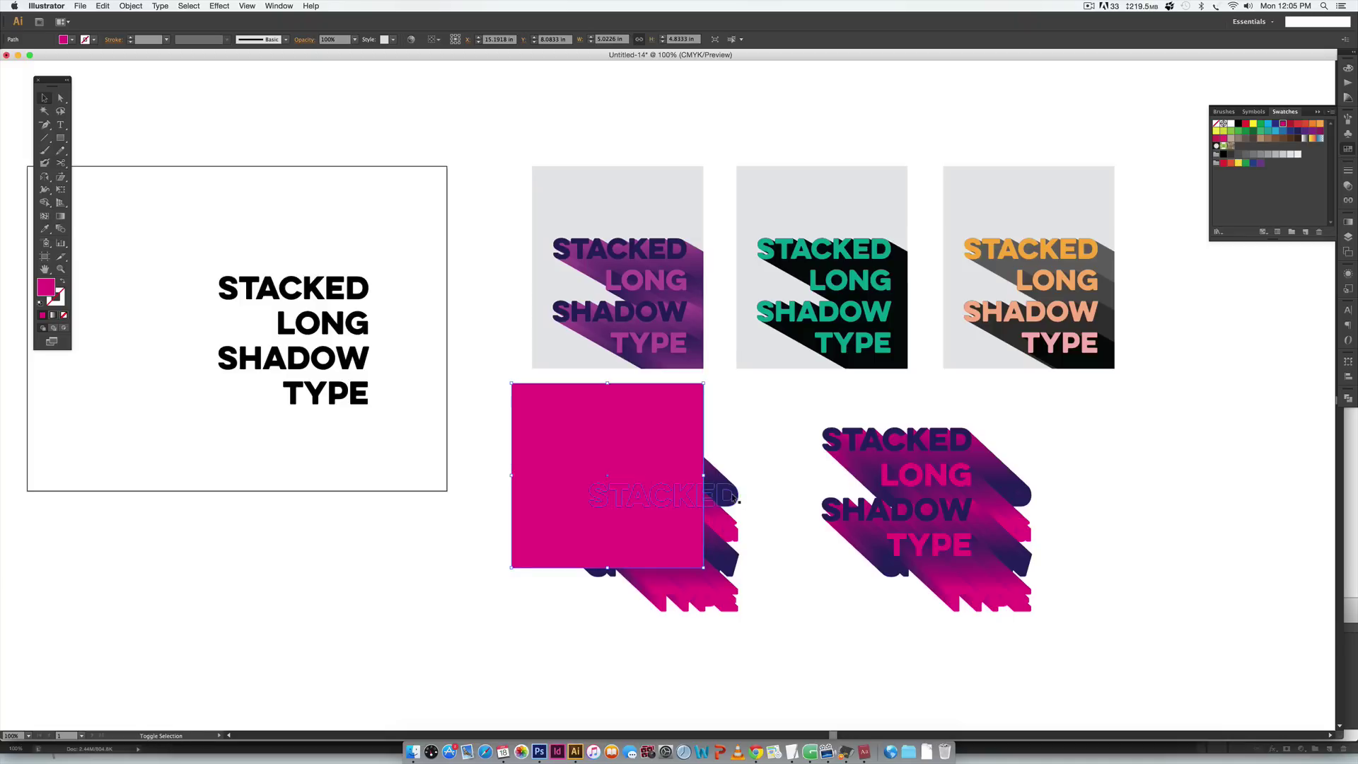
pyautogui.keyDown('shift'); pyautogui.click(733, 498); pyautogui.keyUp('shift')
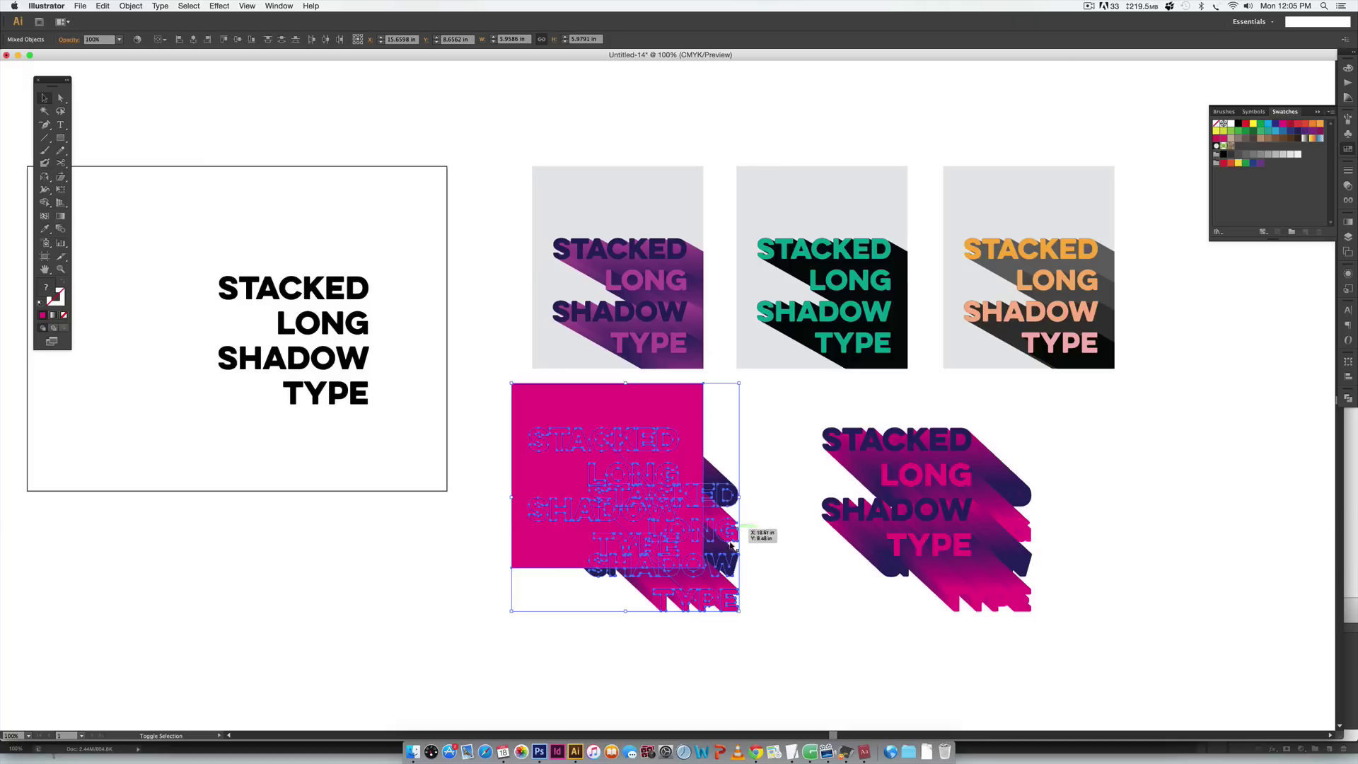
pyautogui.rightClick(727, 493)
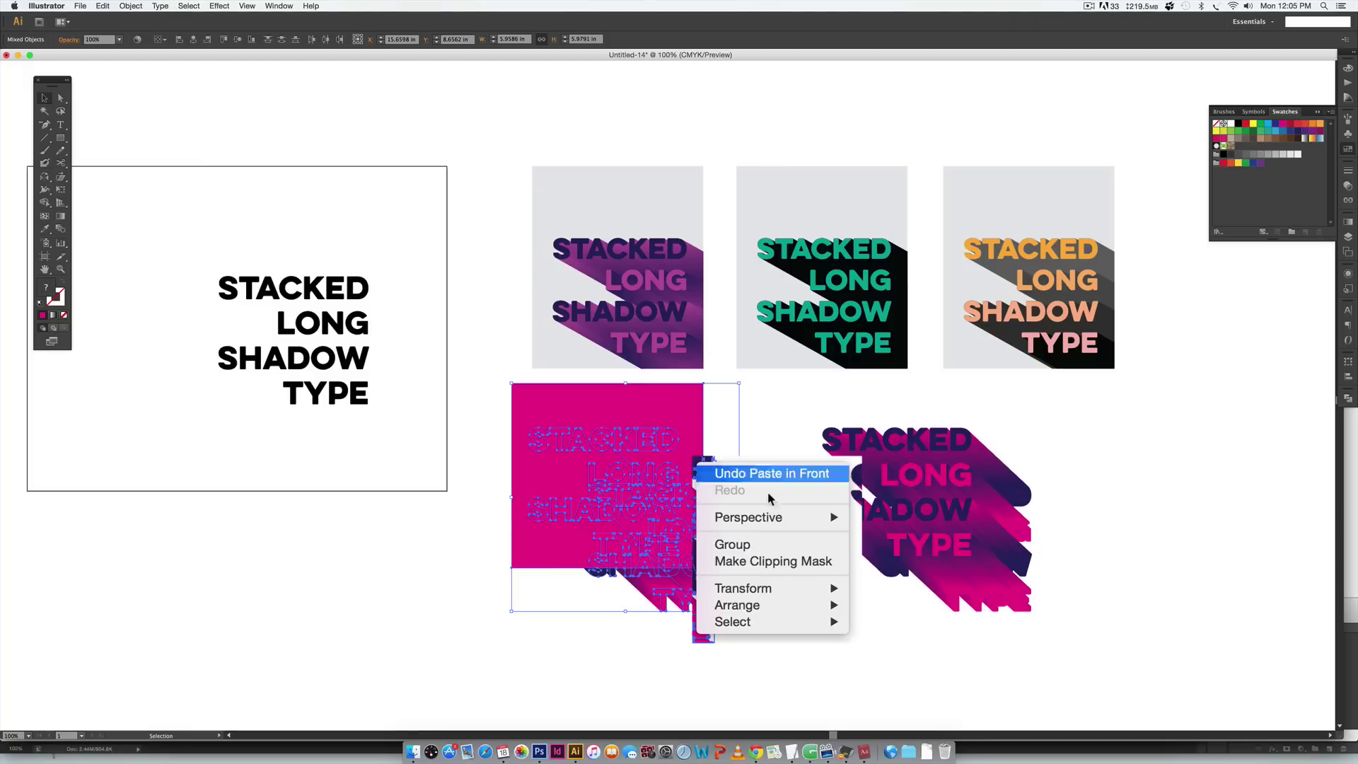
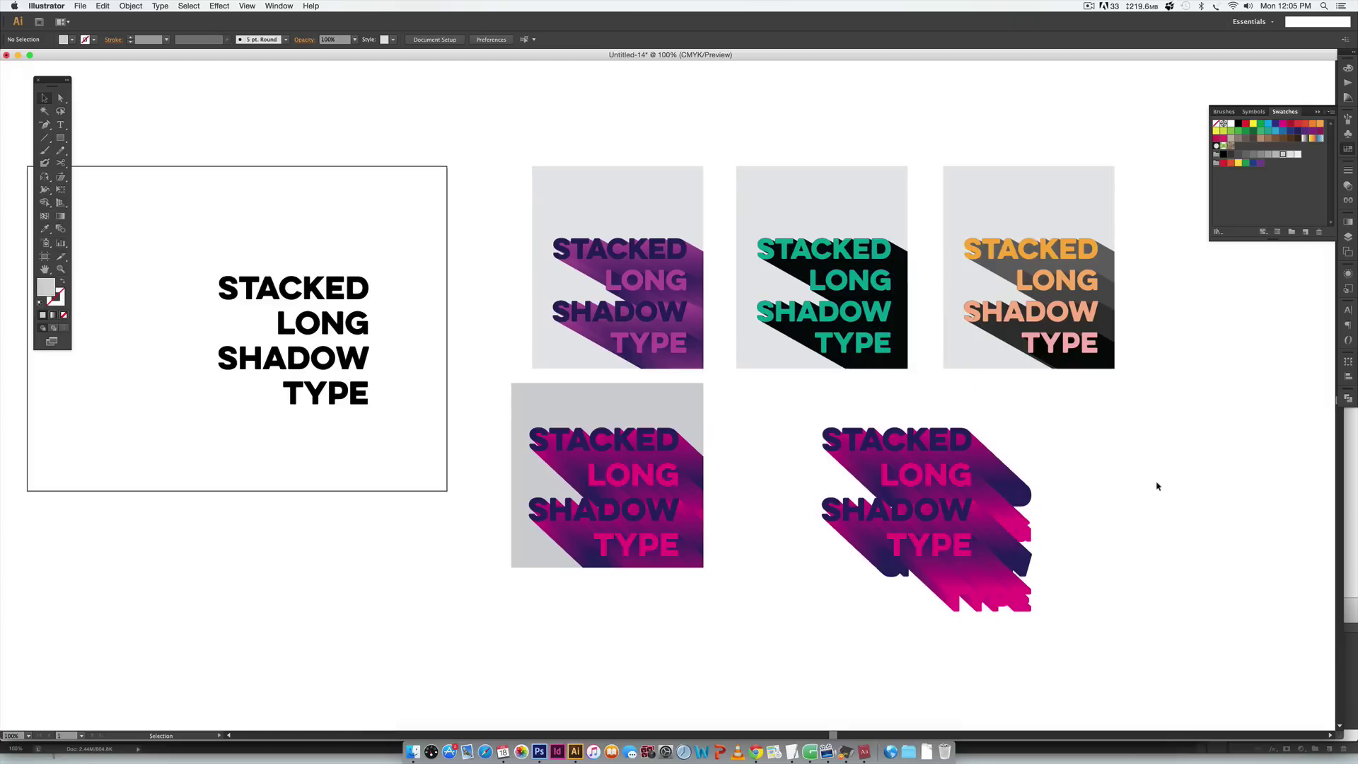
# Expand the STACKED blend in the duplicated artwork with Object and Fill enabled.
pyautogui.click(1026, 488)
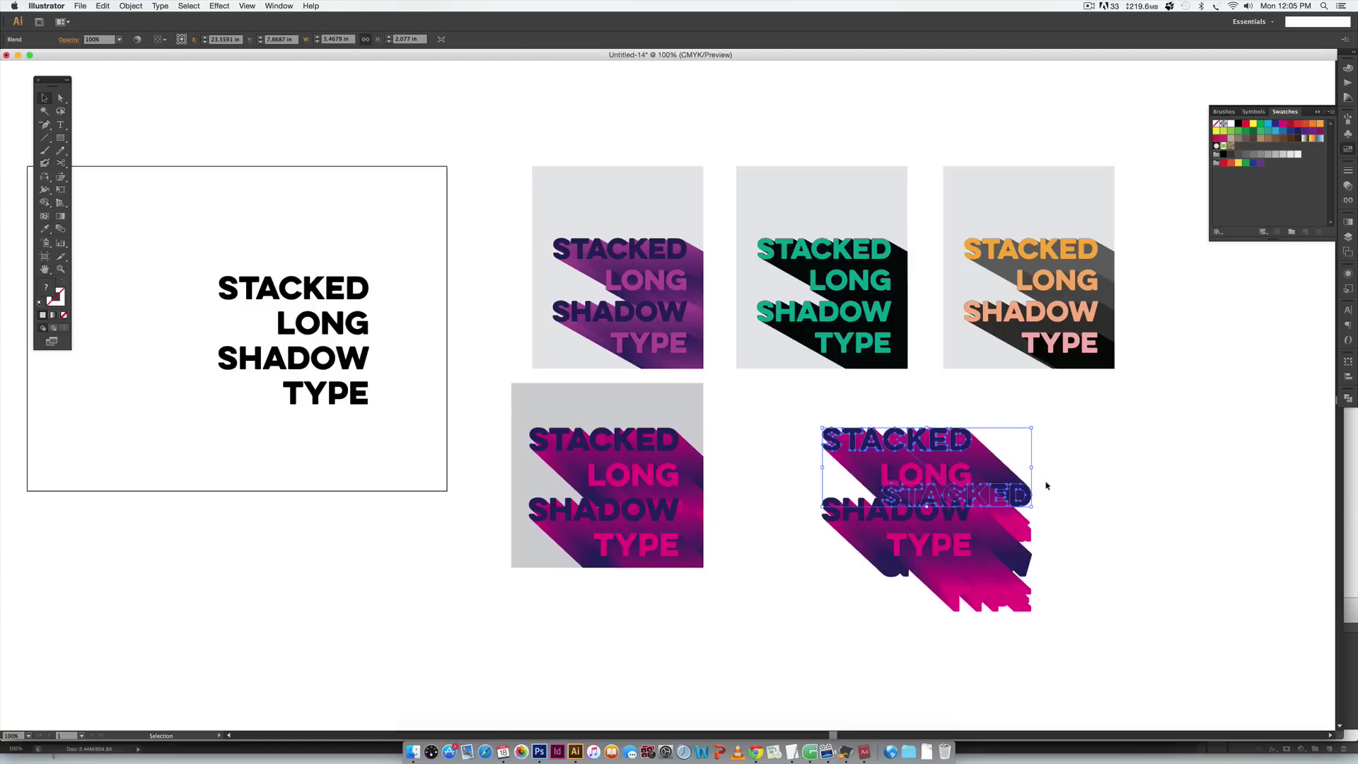
pyautogui.click(133, 6)
pyautogui.click(136, 200)
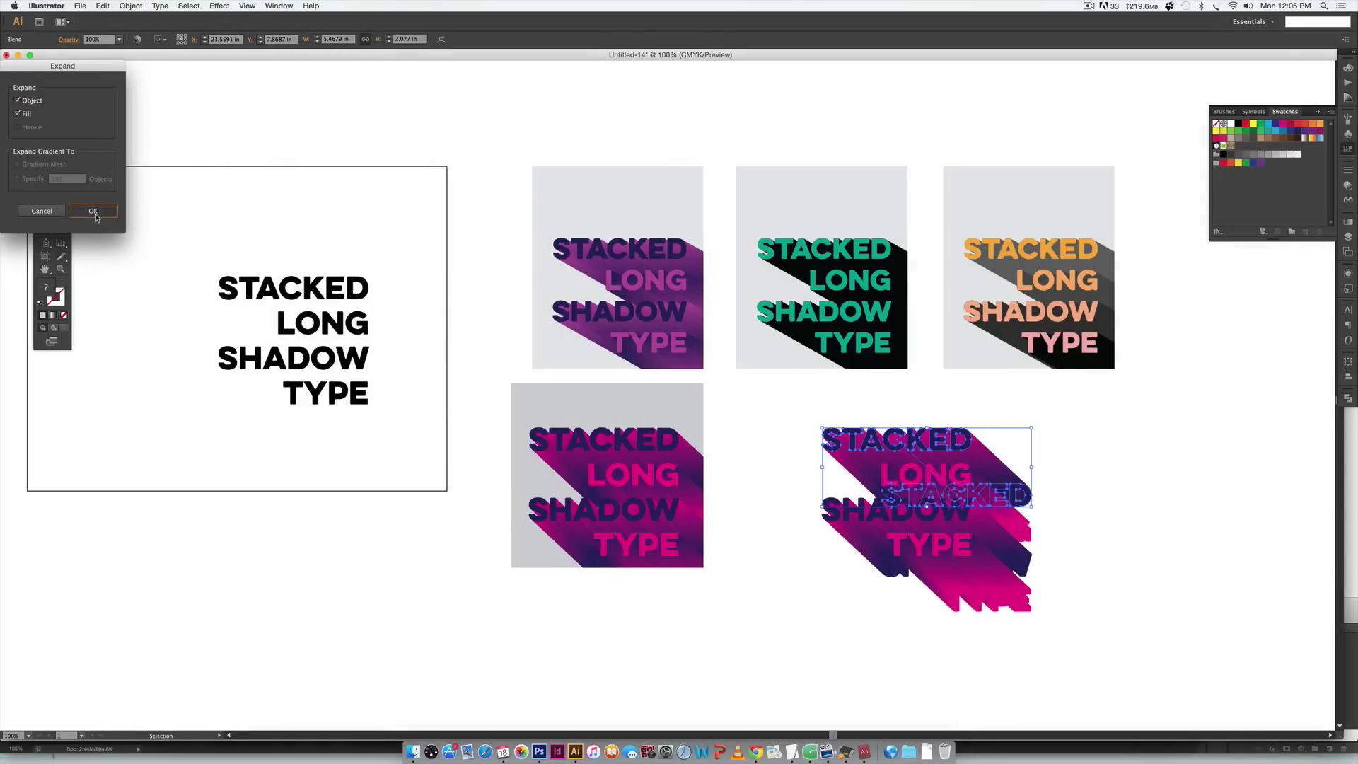
pyautogui.click(95, 215)
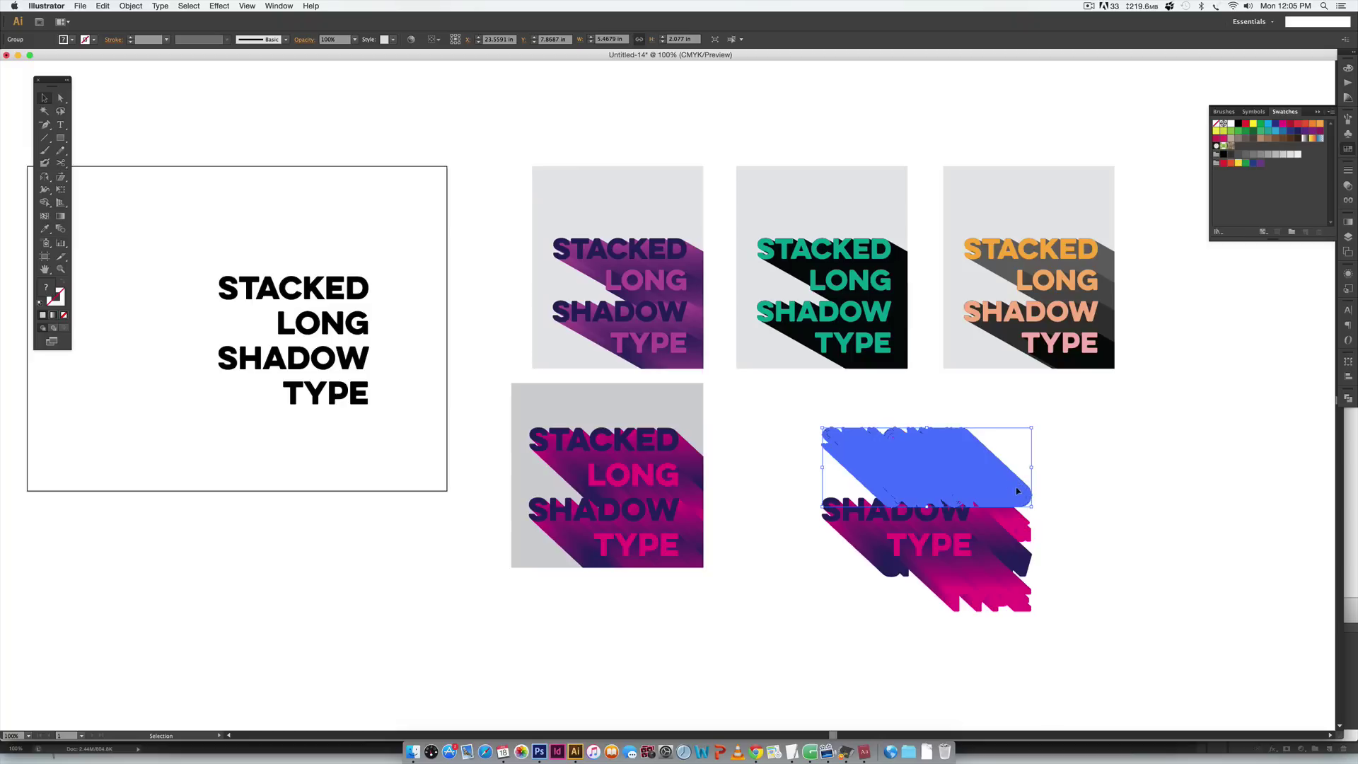
# Unite the expanded STACKED shapes into a single shadow shape with Pathfinder.
pyautogui.click(1349, 399)
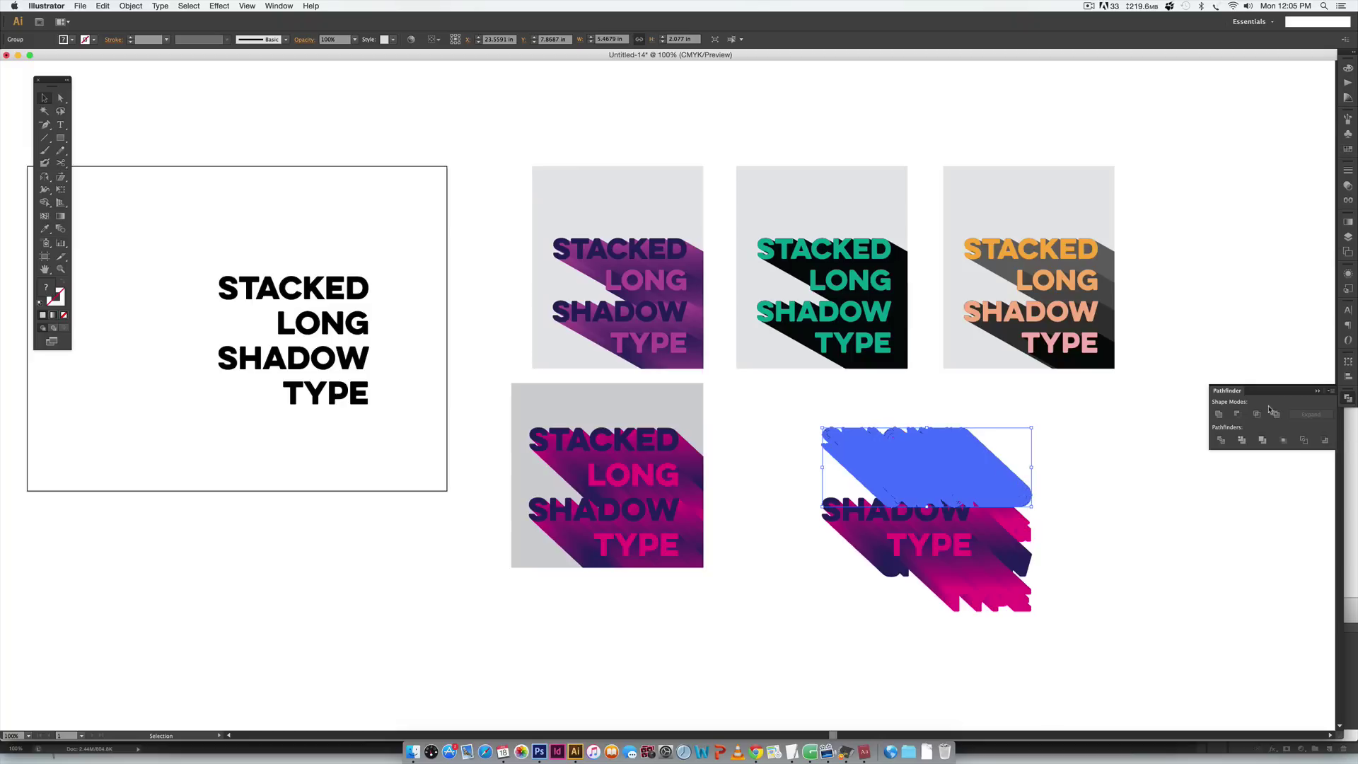
pyautogui.click(277, 6)
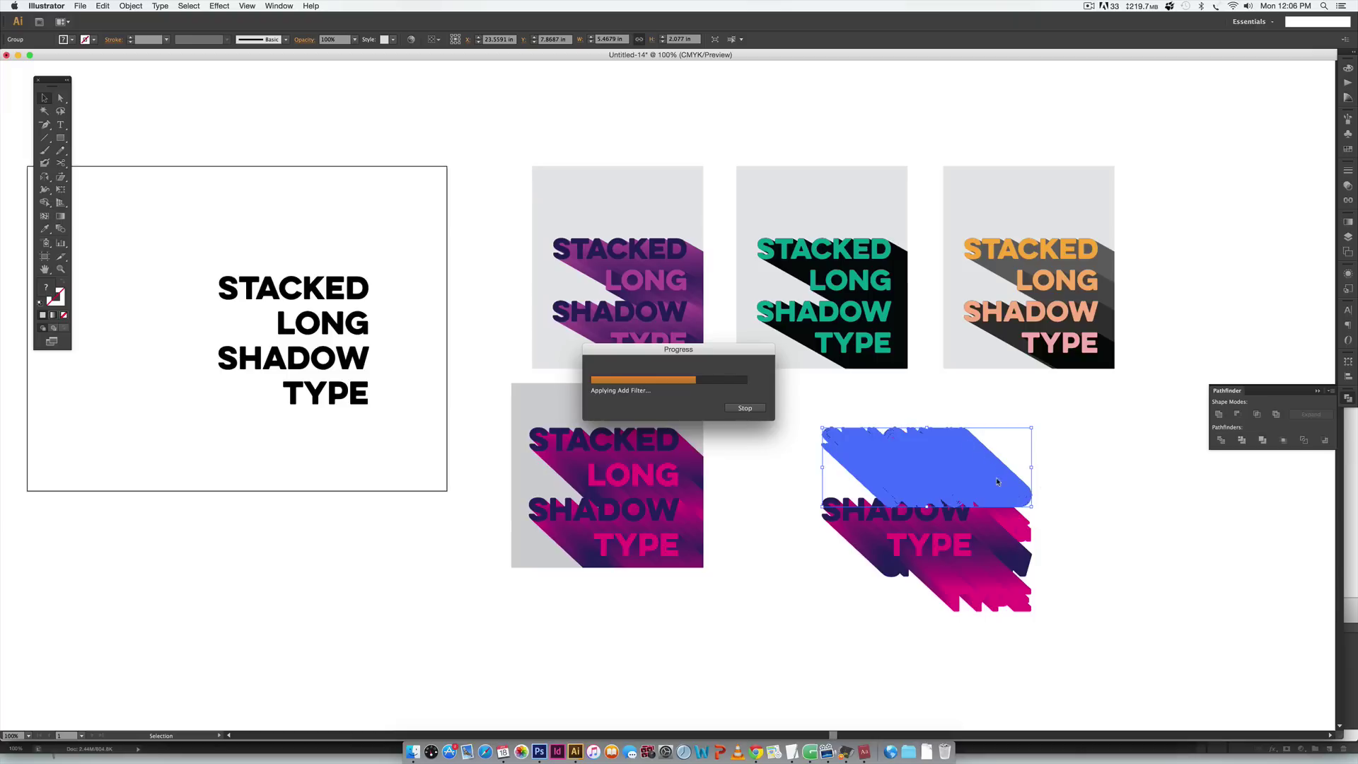
pyautogui.click(1100, 496)
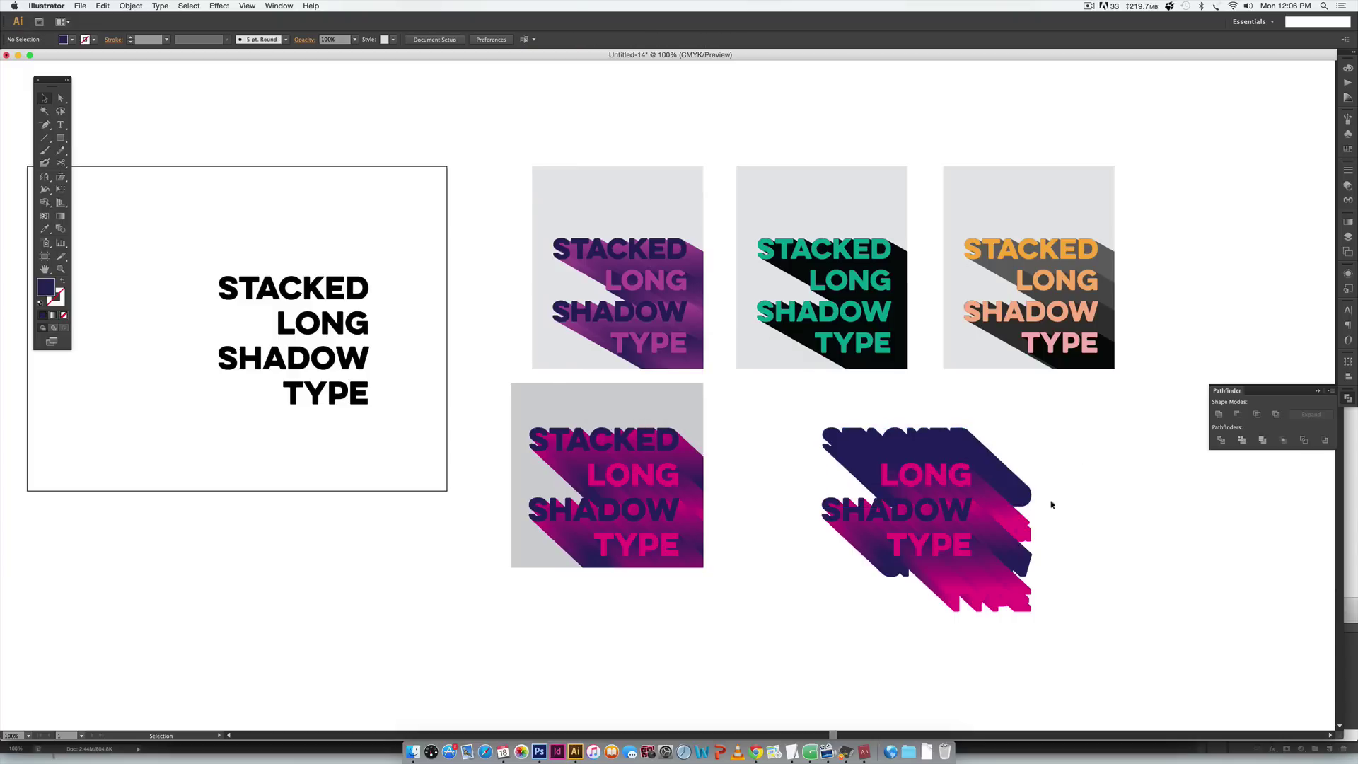
# Fill the united STACKED shadow with black and the word STACKED with white.
pyautogui.click(1012, 482)
pyautogui.click(1349, 69)
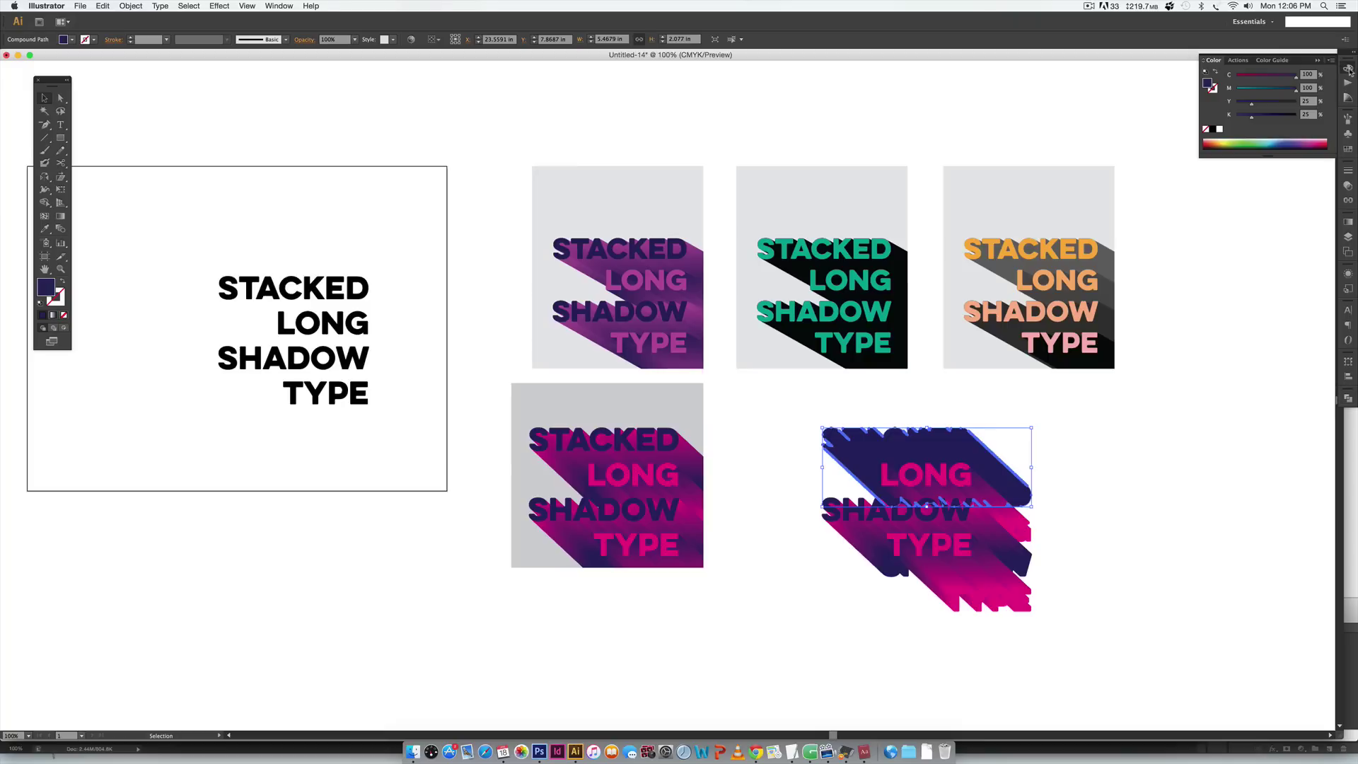
pyautogui.click(1213, 130)
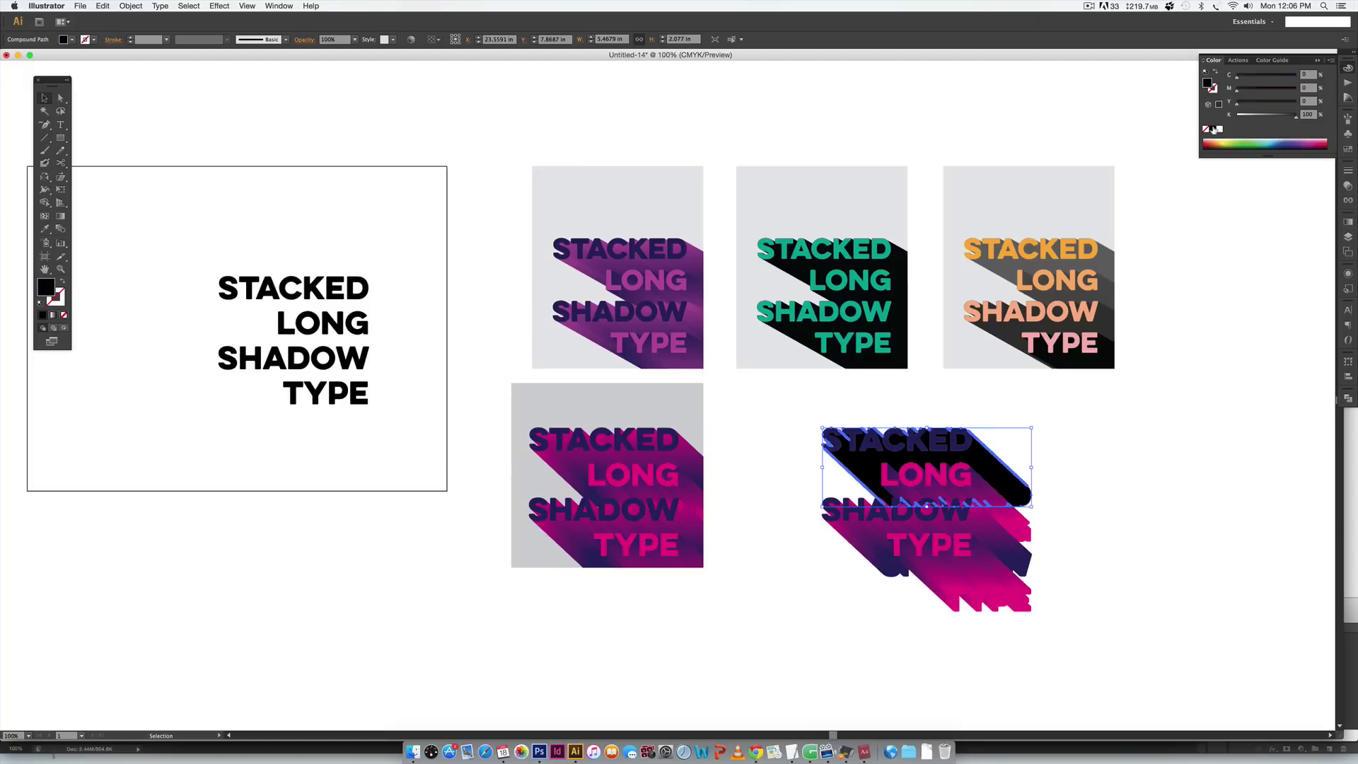
pyautogui.click(1207, 435)
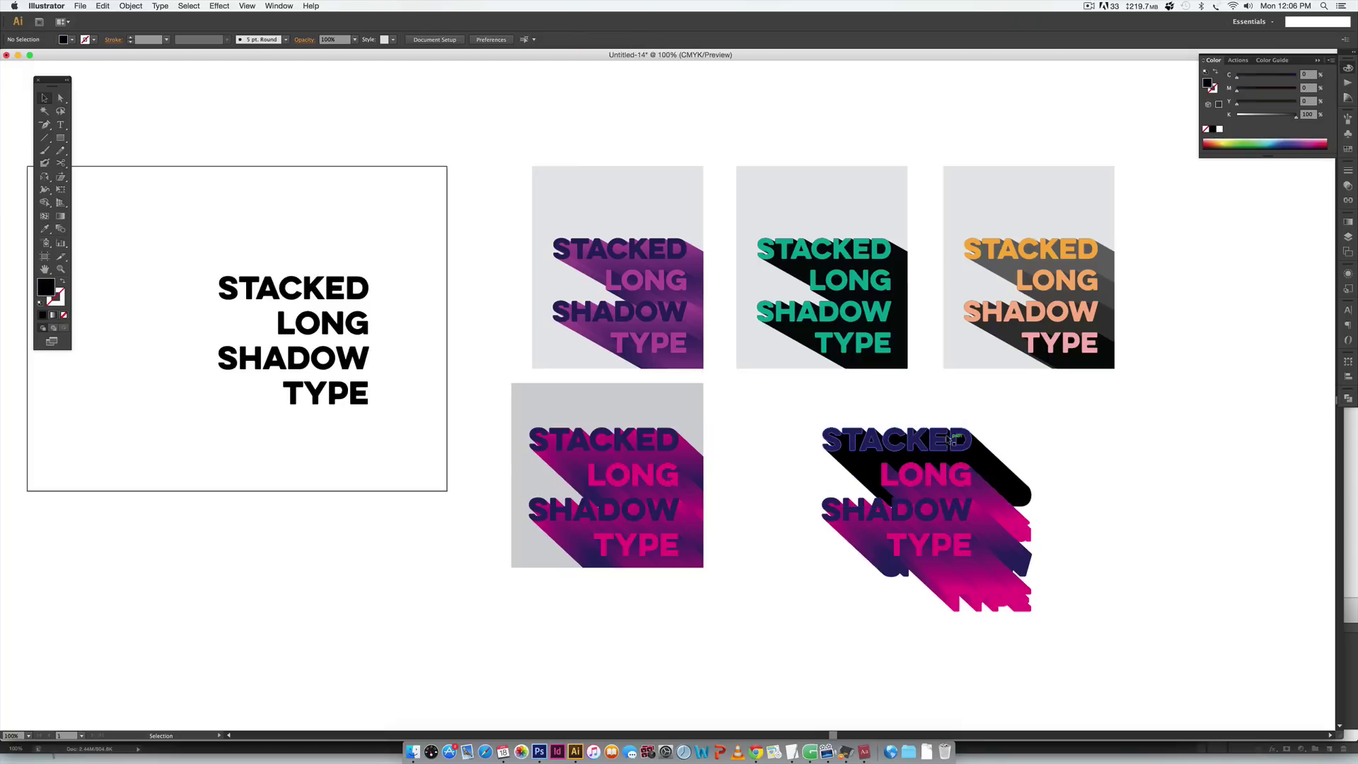
pyautogui.click(956, 442)
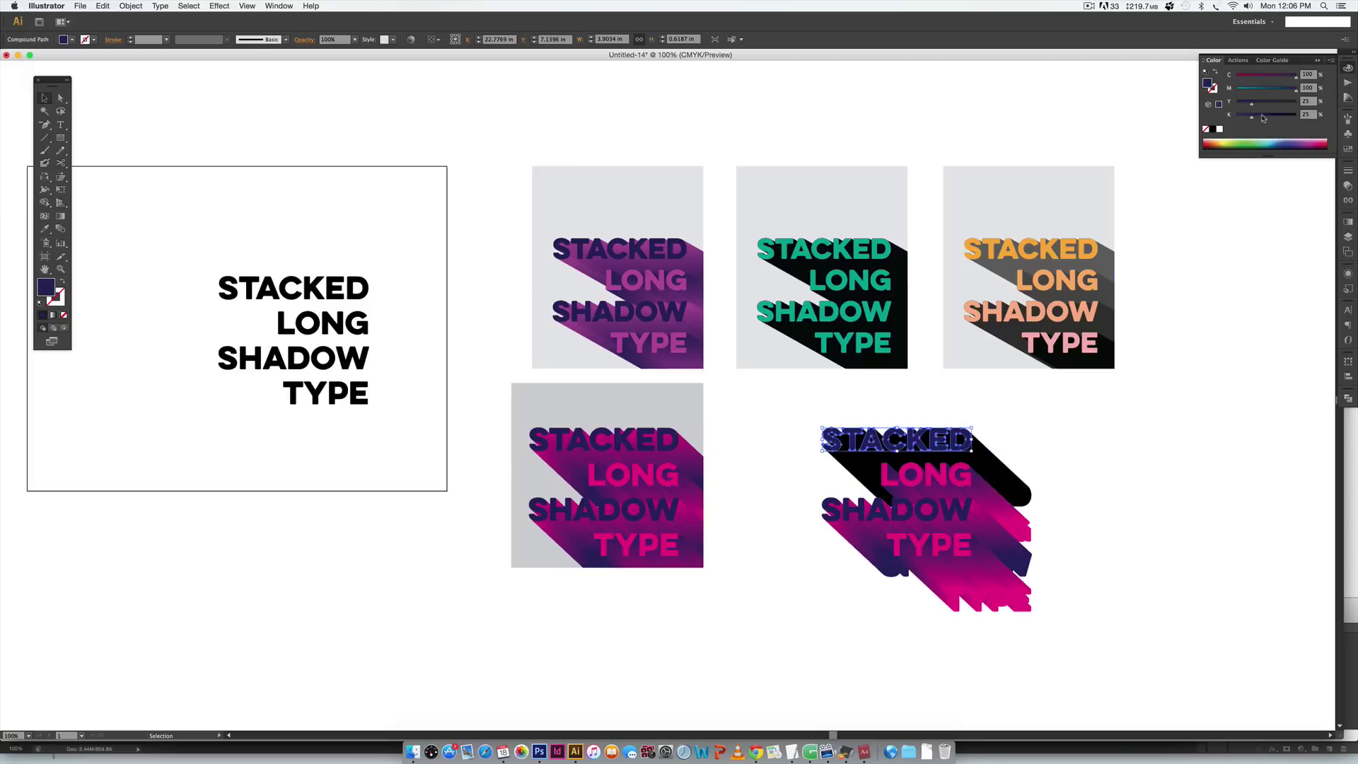
pyautogui.click(1219, 130)
pyautogui.click(1165, 430)
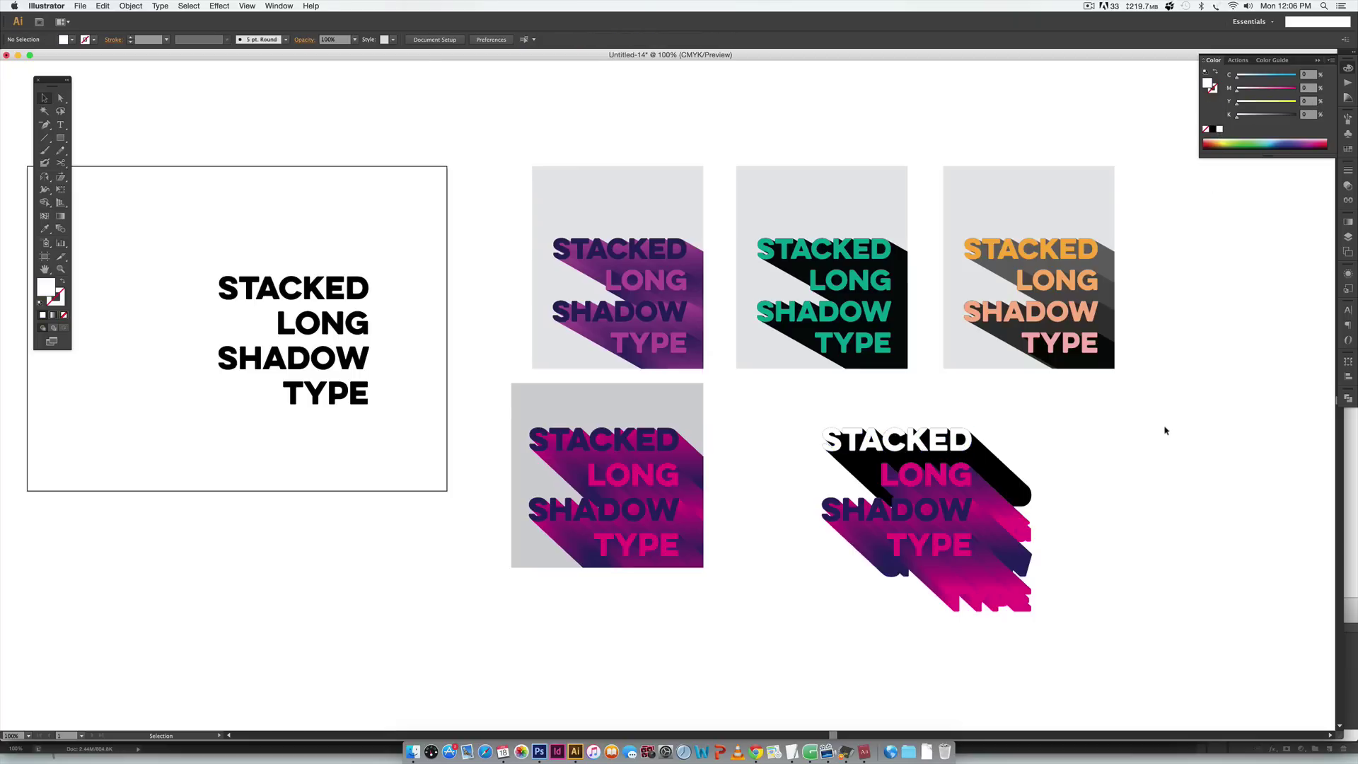
# Expand and unite the LONG, SHADOW and TYPE blends into black shadows, and color all four words green.
pyautogui.moveTo(948, 470); pyautogui.dragTo(1009, 516)
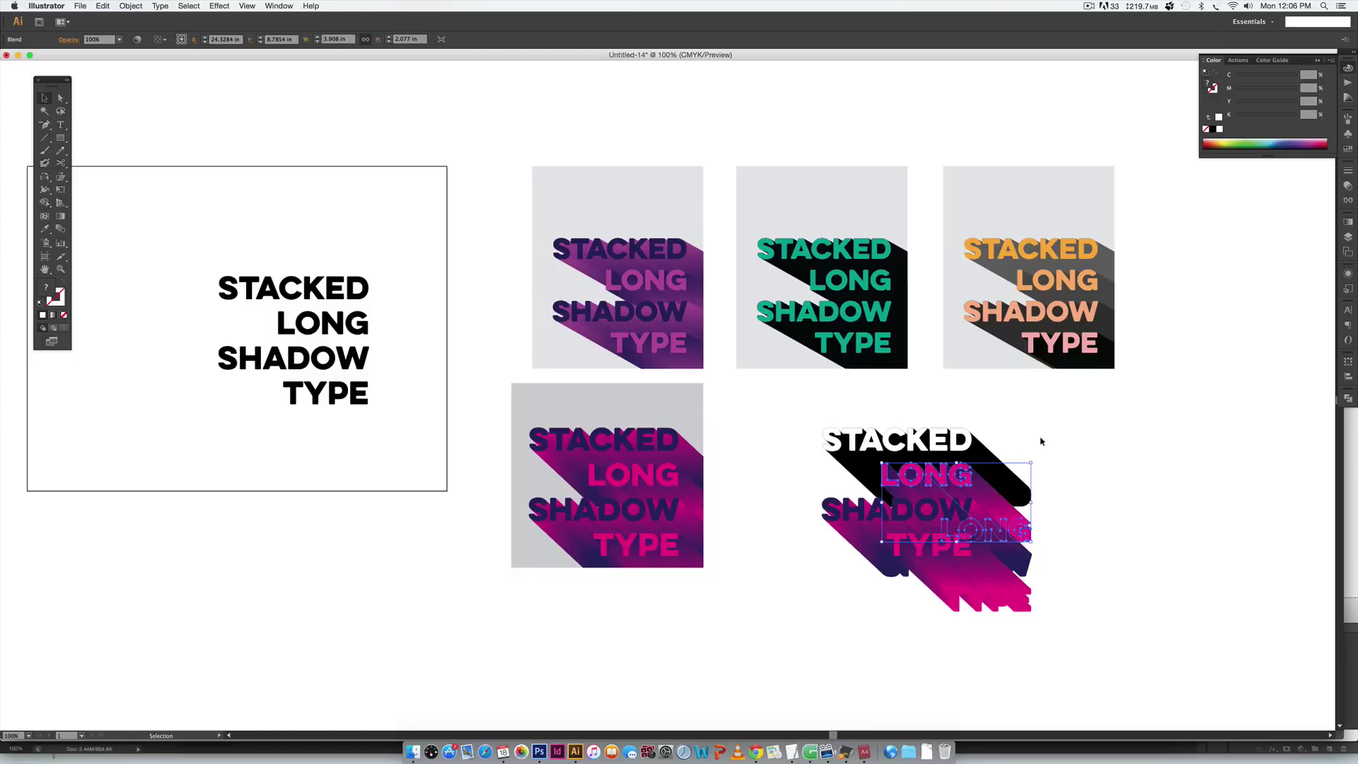
pyautogui.press('super+shift+F9')
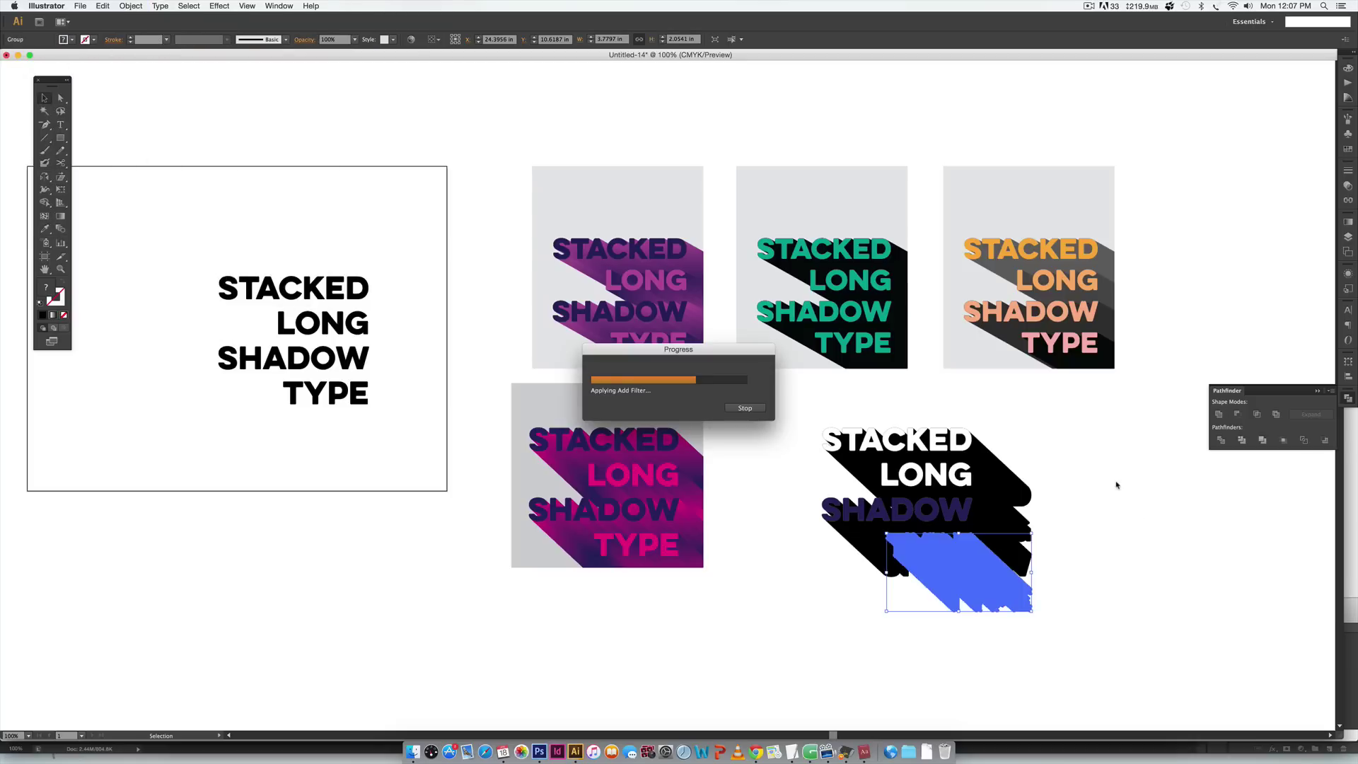
pyautogui.click(1089, 540)
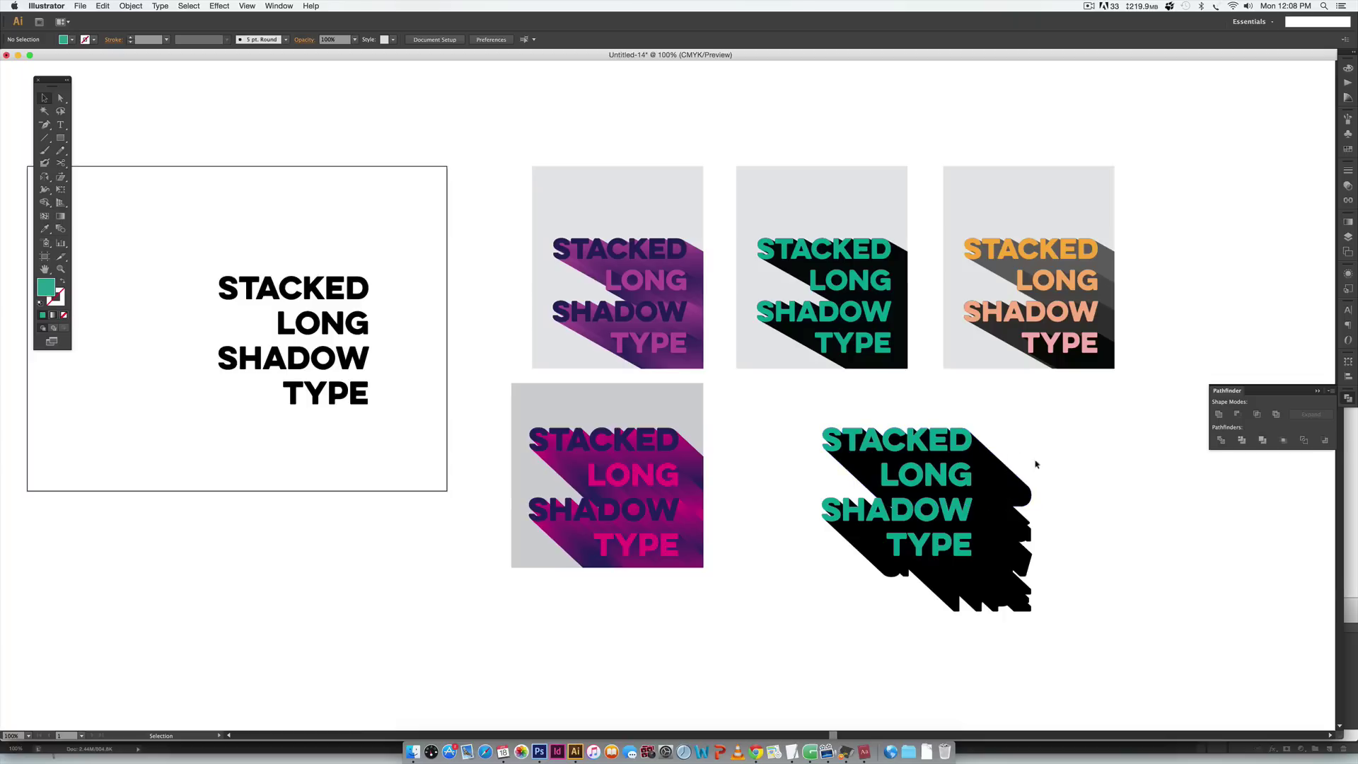
# Group the green words with their black shadows and place the group over a duplicate of the light gray square beside the magenta version.
pyautogui.moveTo(1071, 413); pyautogui.dragTo(801, 633)
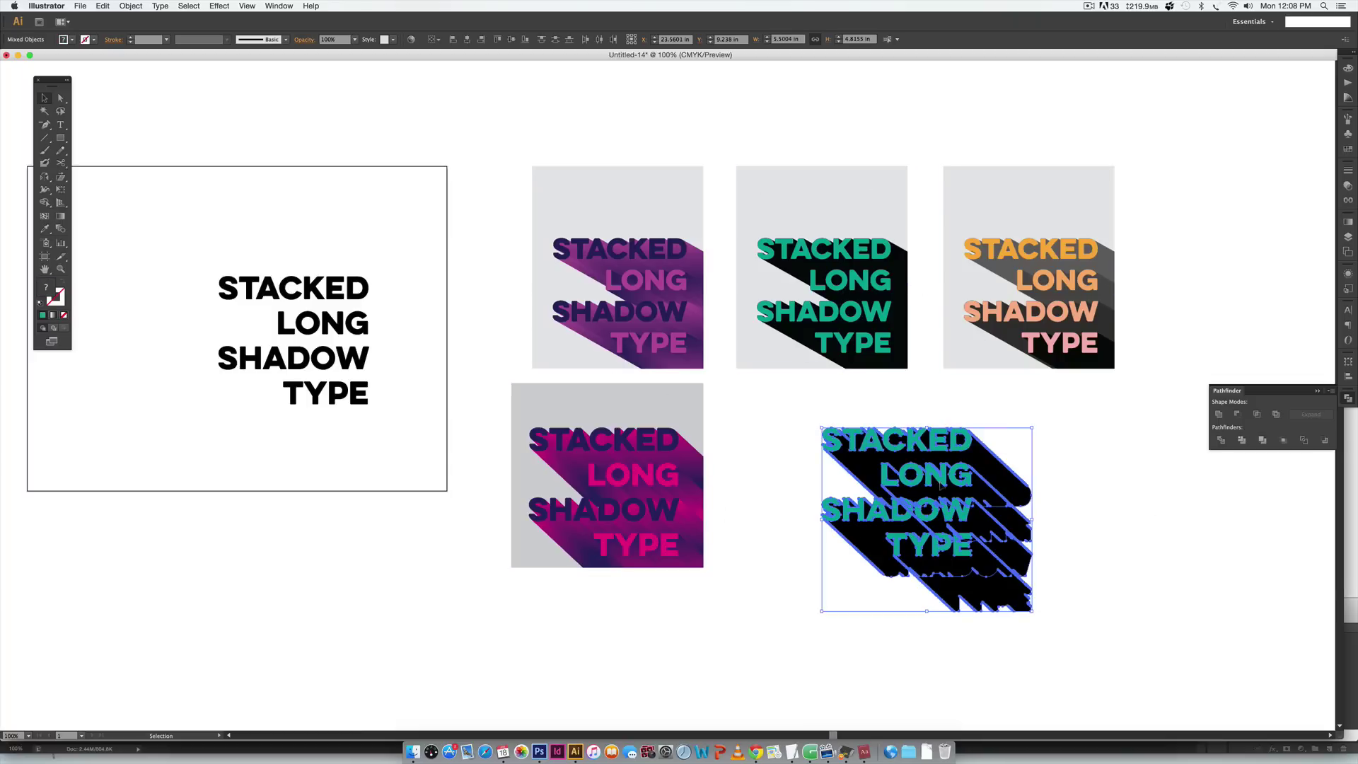
pyautogui.press('super+g')
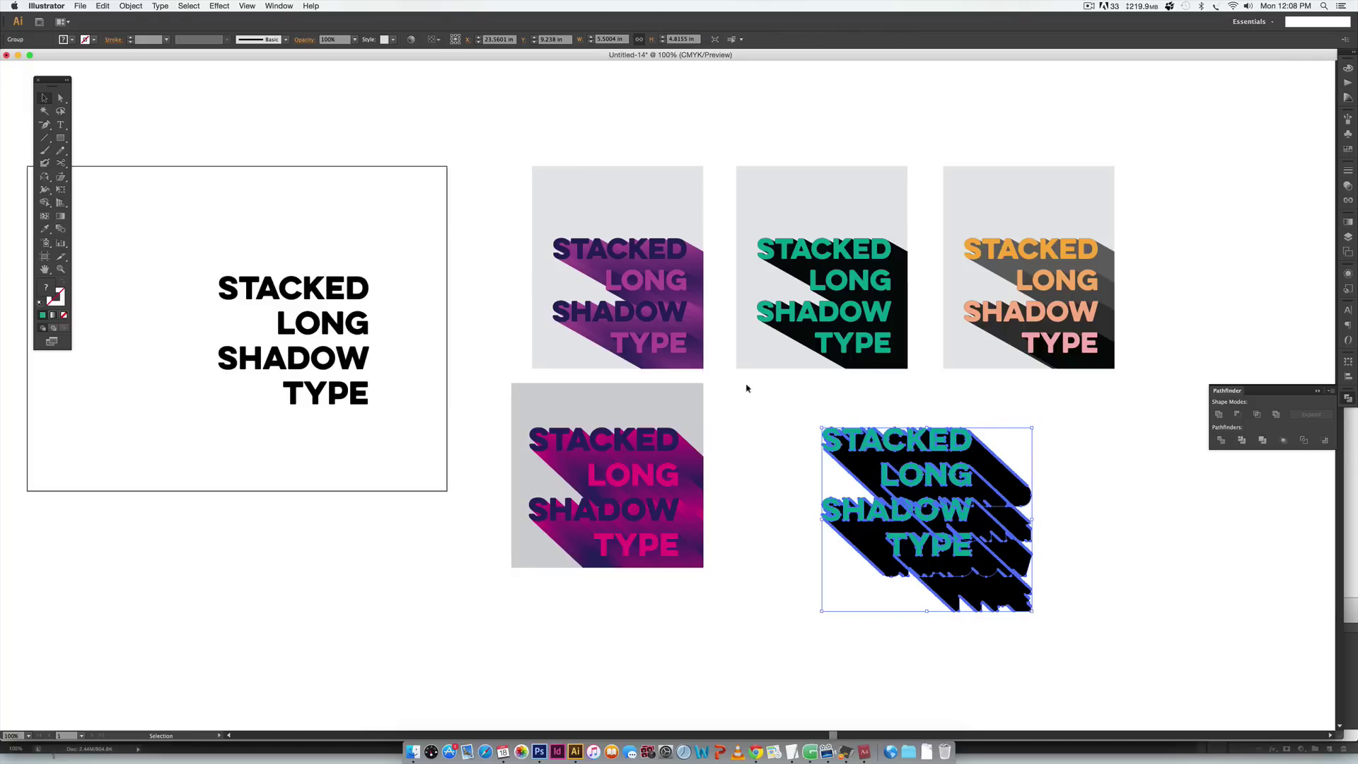
pyautogui.click(690, 394)
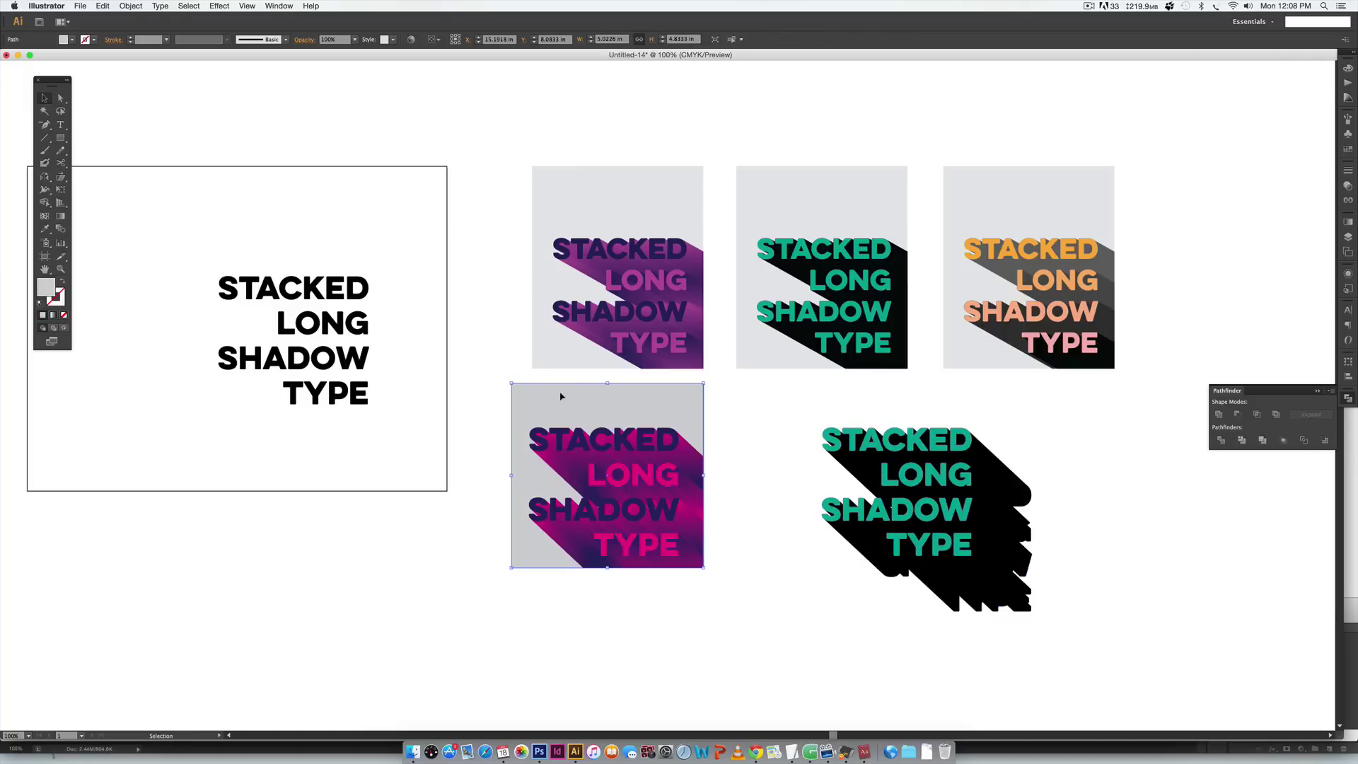
pyautogui.moveTo(556, 397); pyautogui.dragTo(763, 394)
pyautogui.click(1059, 436)
pyautogui.moveTo(1059, 437); pyautogui.dragTo(940, 637)
pyautogui.moveTo(978, 517); pyautogui.dragTo(893, 522)
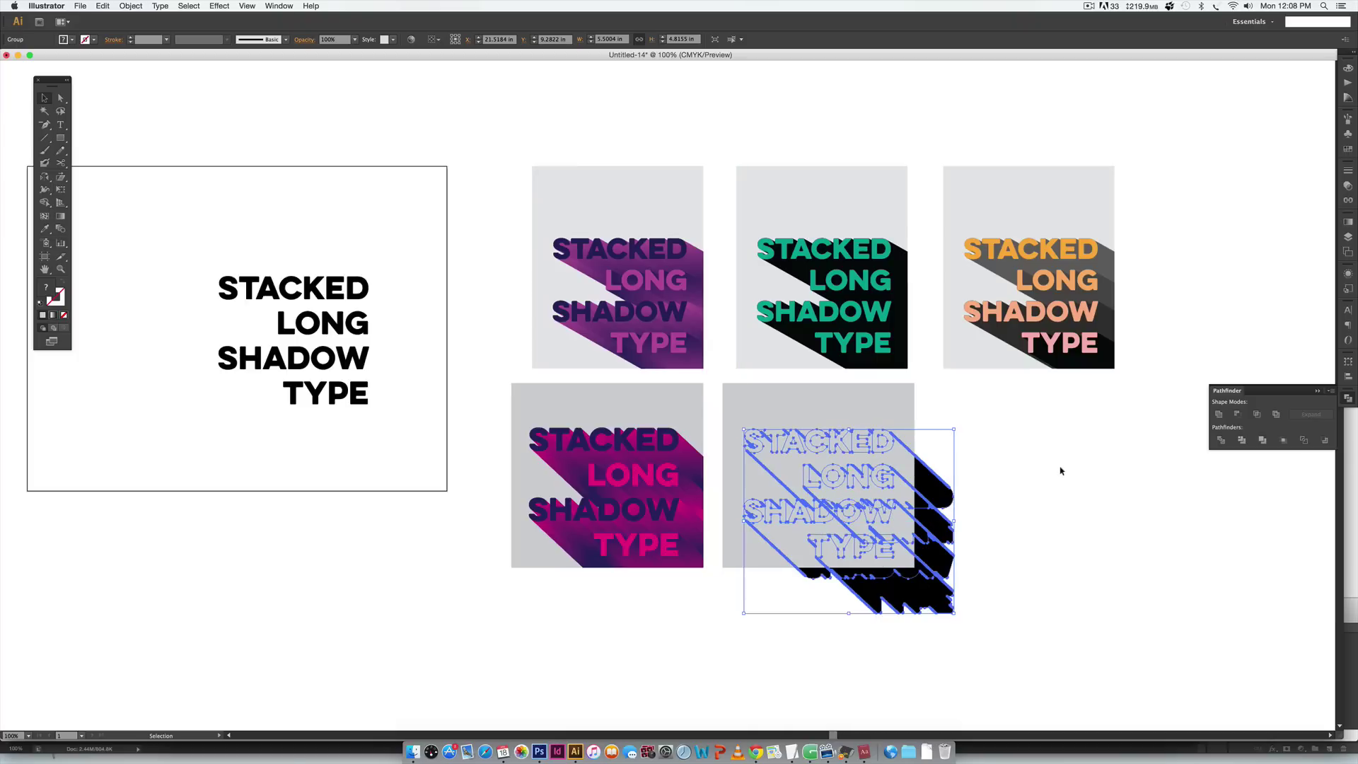
# Clip the green-and-black group to a front copy of the duplicated gray square with a clipping mask.
pyautogui.click(852, 415)
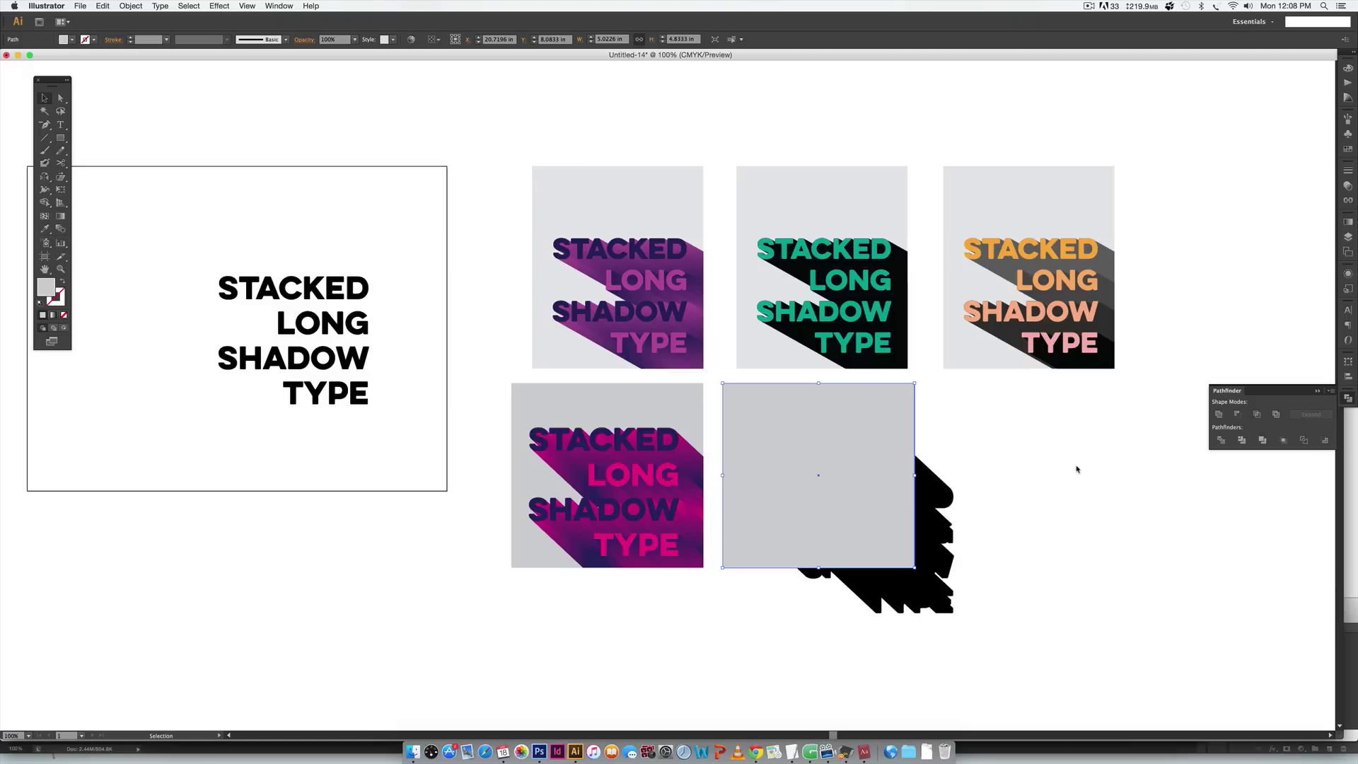
pyautogui.click(1086, 511)
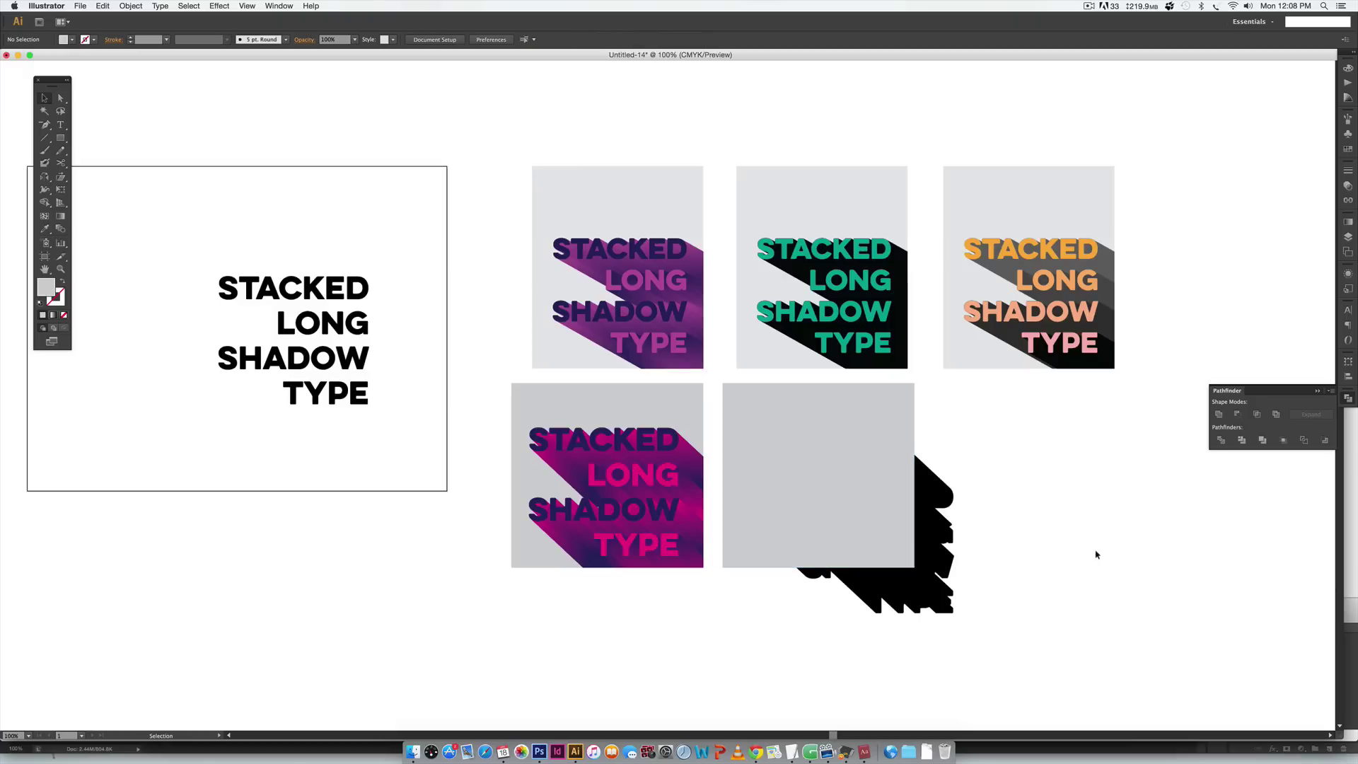
pyautogui.press('a')
pyautogui.press('super+a')
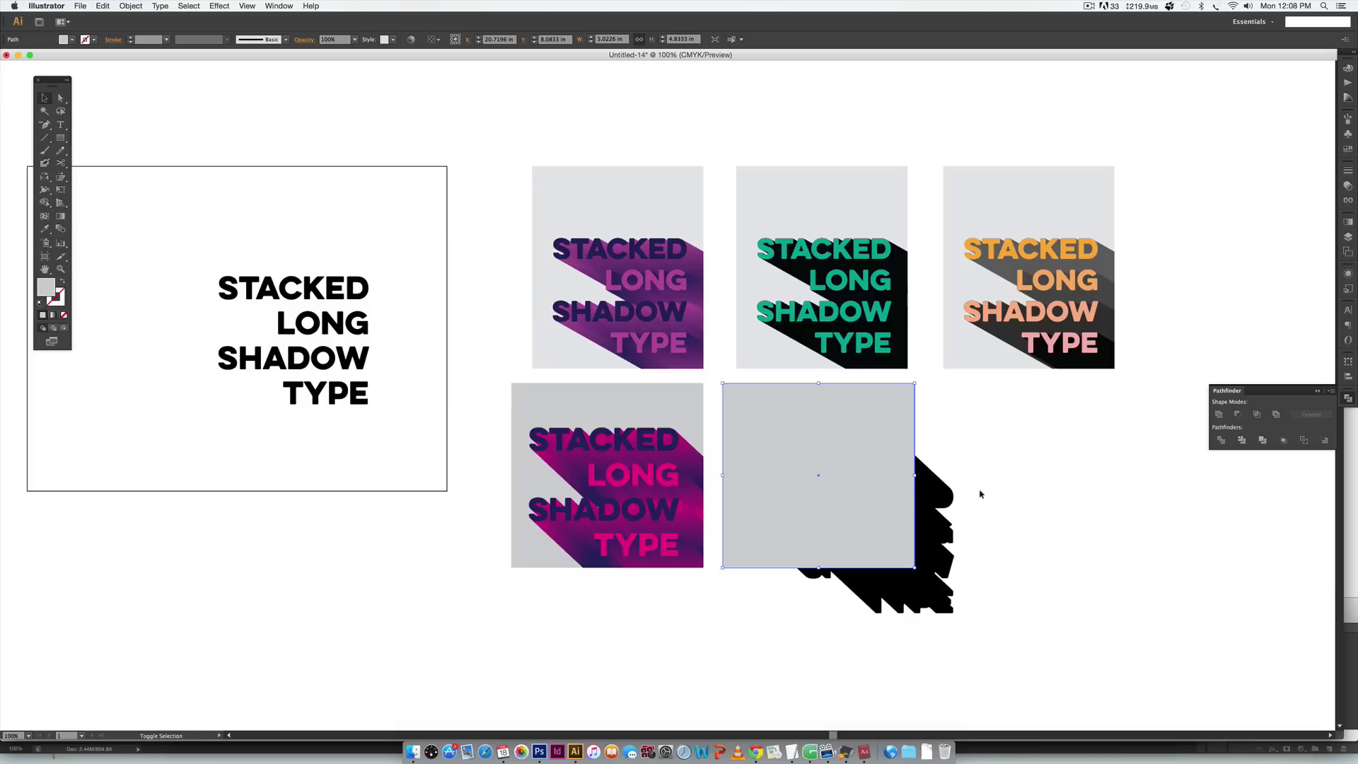
pyautogui.keyDown('shift'); pyautogui.click(939, 493); pyautogui.keyUp('shift')
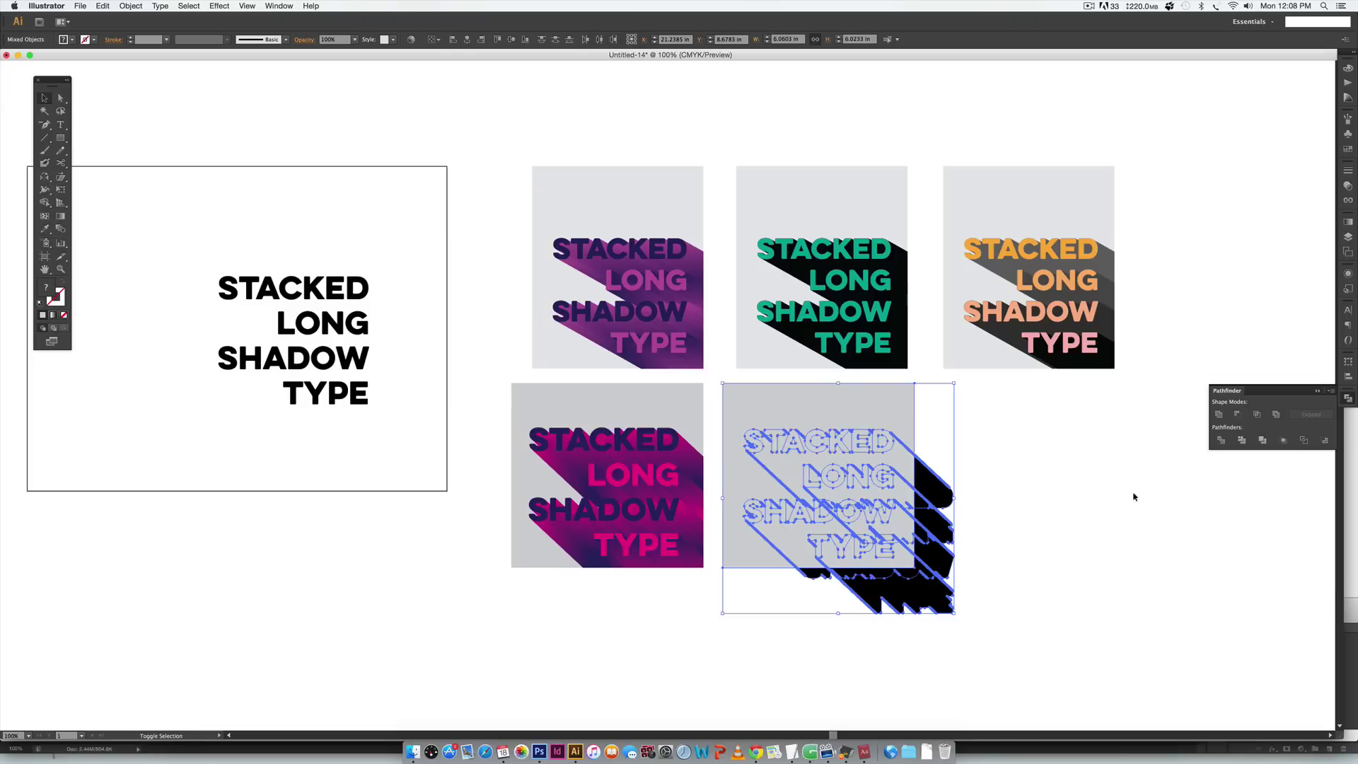
pyautogui.rightClick(887, 473)
pyautogui.click(939, 533)
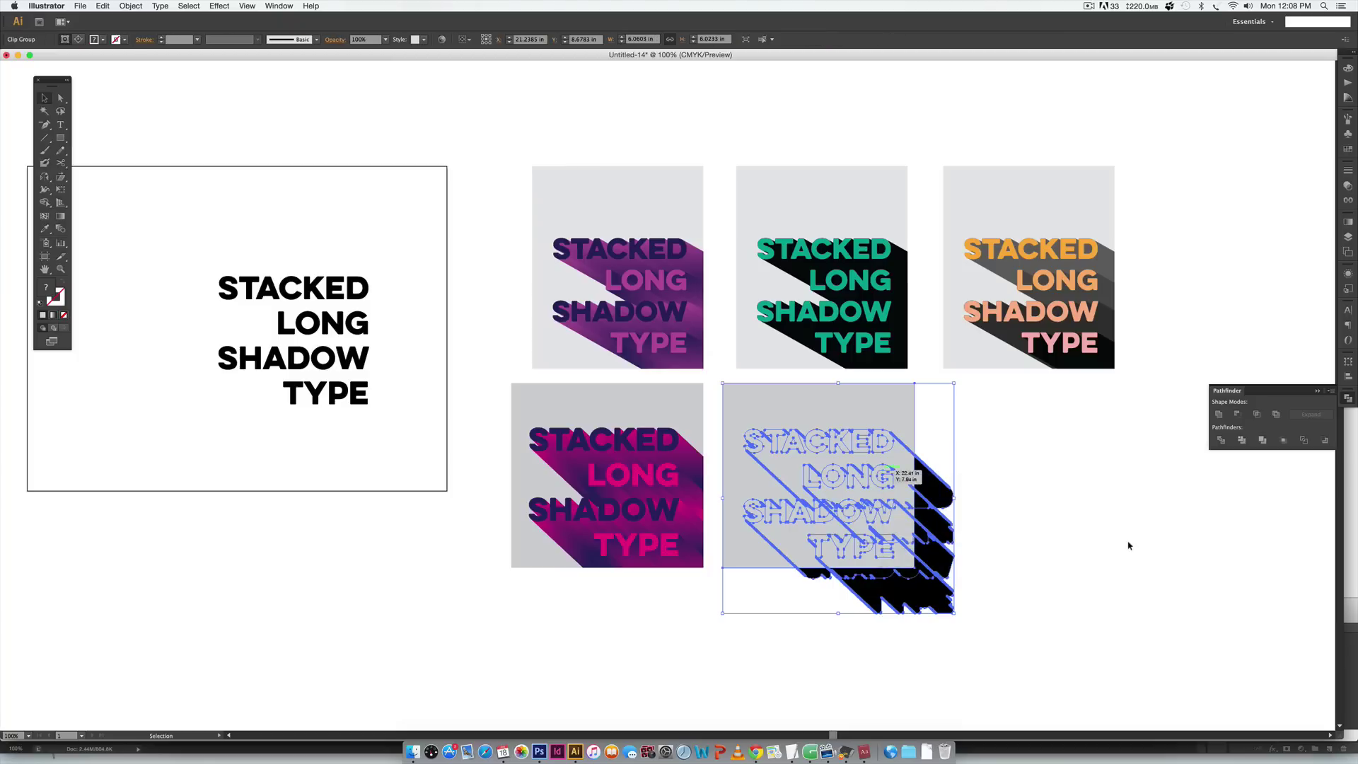
pyautogui.click(1125, 530)
# Duplicate the finished green artwork with its gray background to its right.
pyautogui.moveTo(1013, 526); pyautogui.dragTo(954, 514)
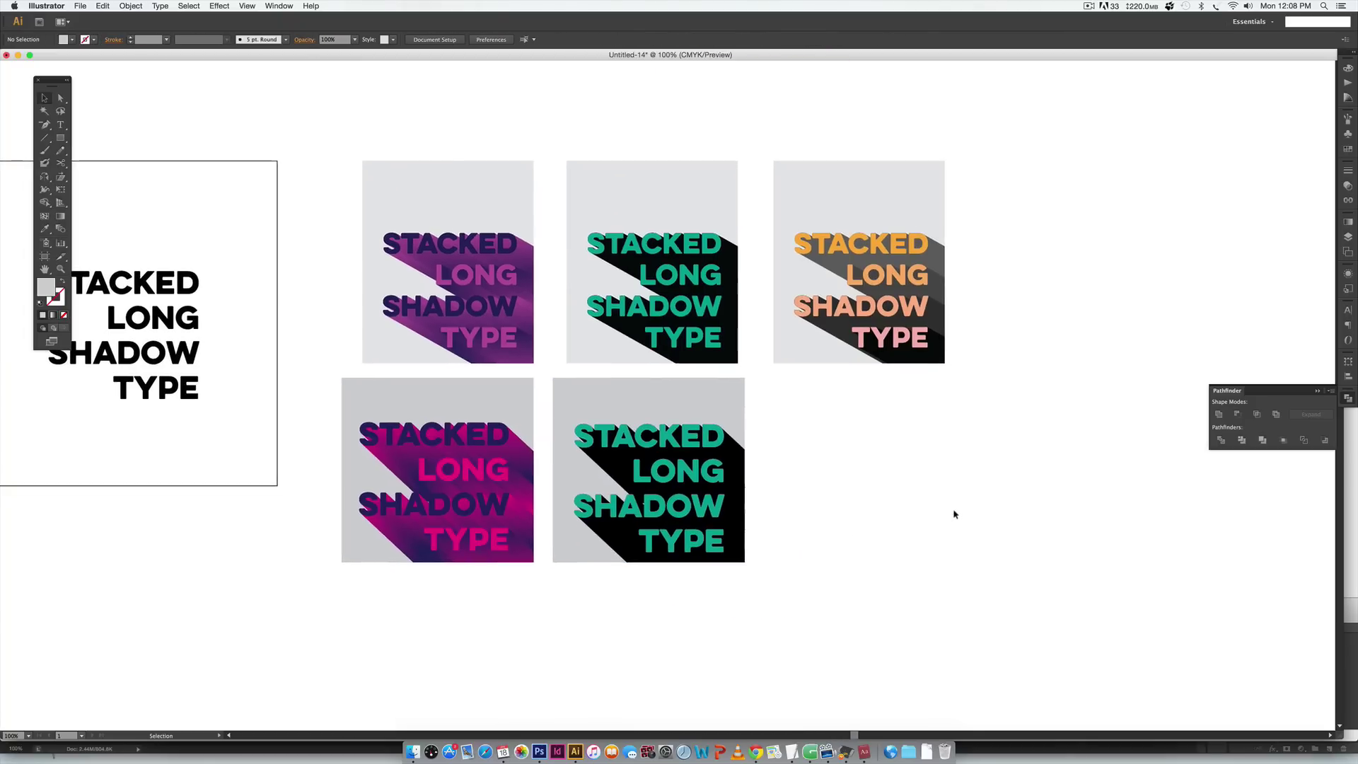
pyautogui.moveTo(783, 375); pyautogui.dragTo(542, 623)
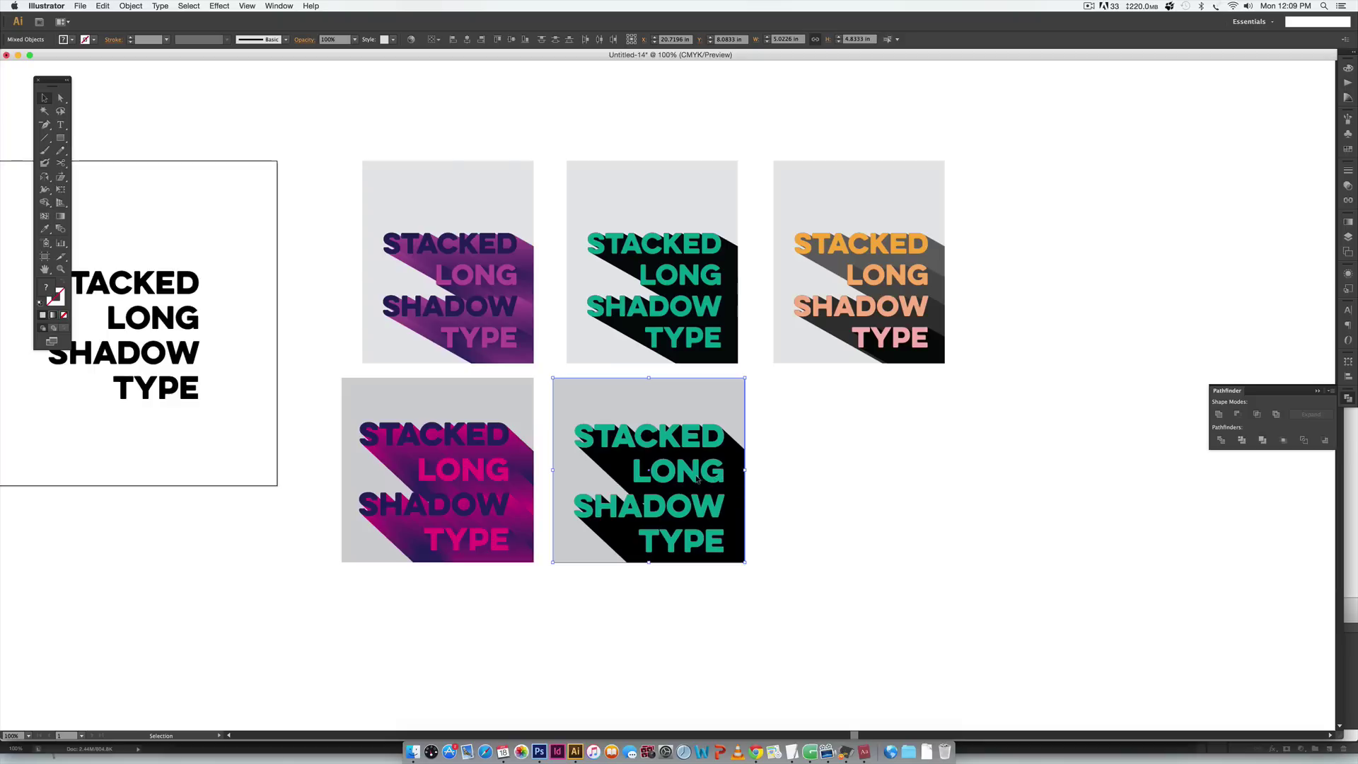
pyautogui.moveTo(697, 480); pyautogui.dragTo(910, 470)
pyautogui.click(1060, 517)
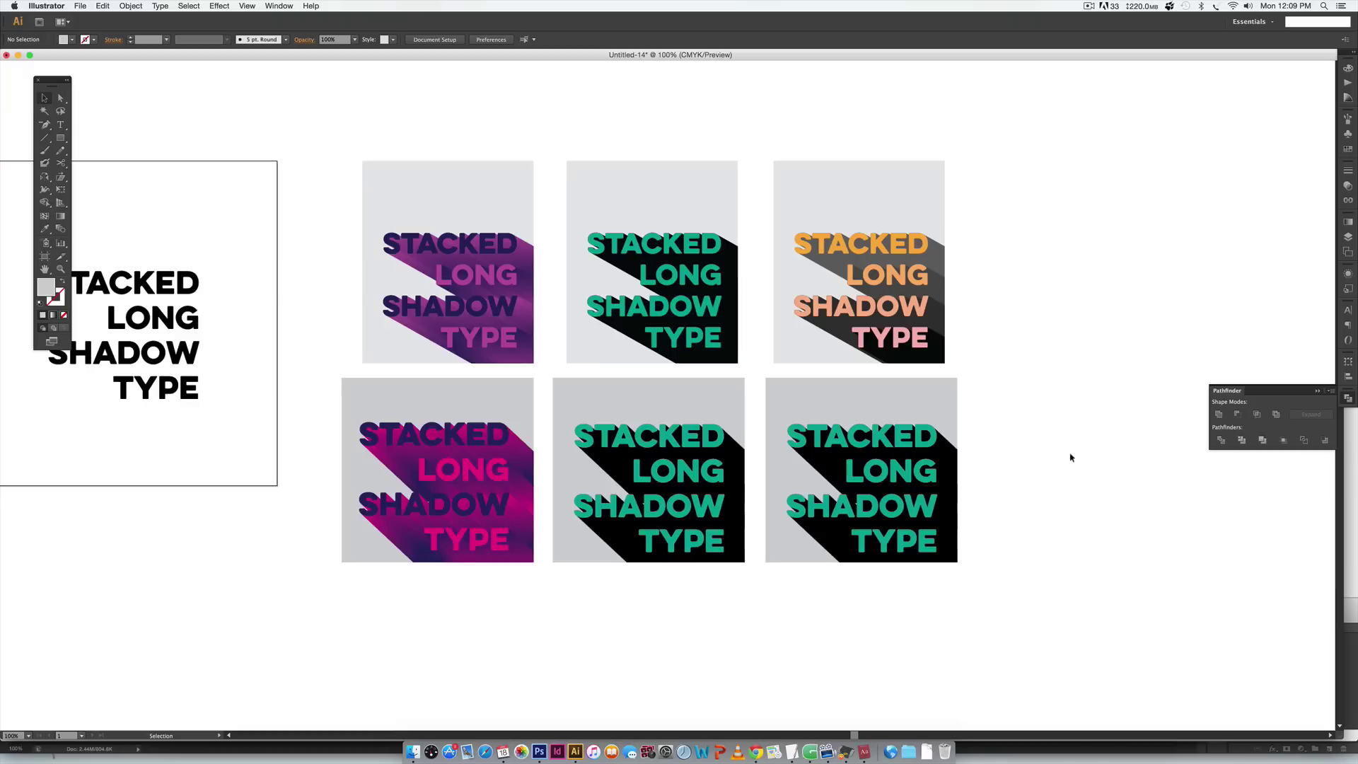
# Recolor STACKED in the new duplicate with the orange sampled from STACKED in the orange reference design.
pyautogui.press('a')
pyautogui.click(921, 425)
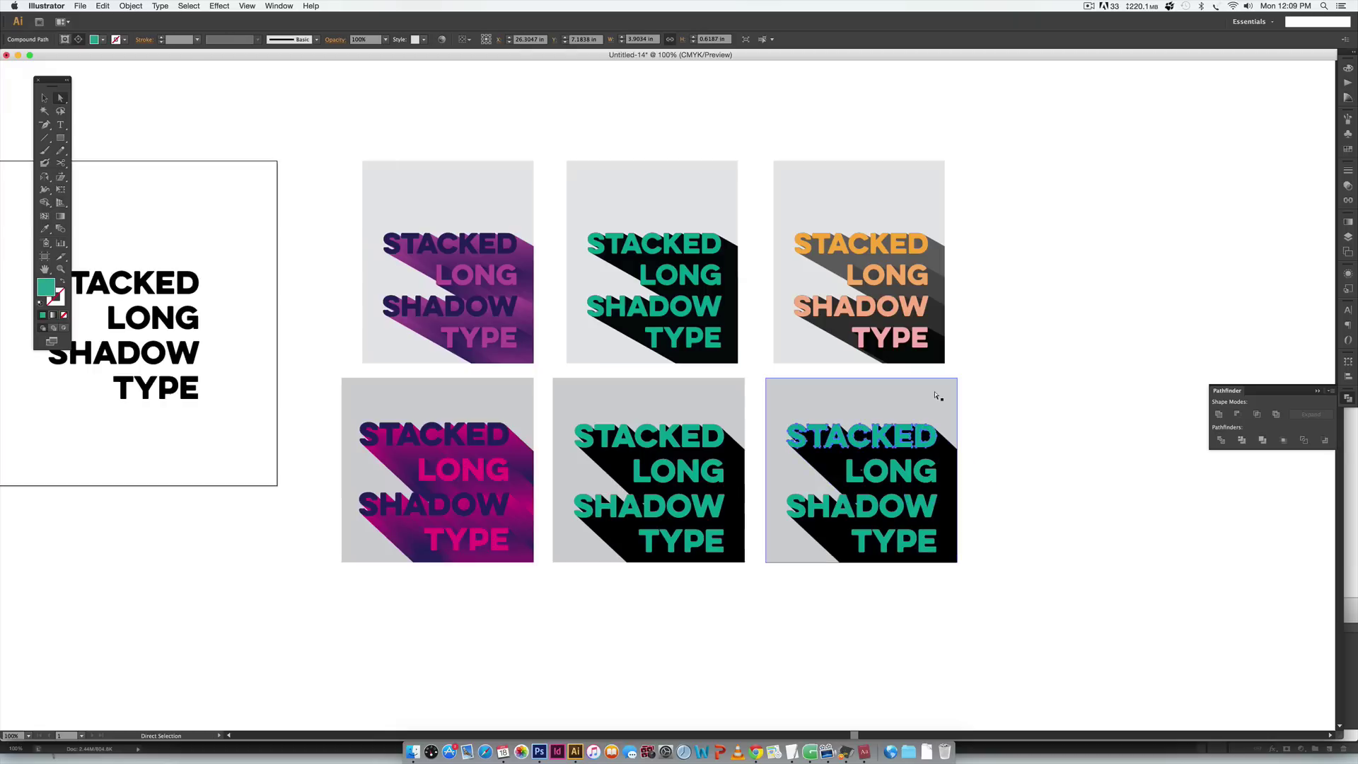
pyautogui.press('i')
pyautogui.click(877, 242)
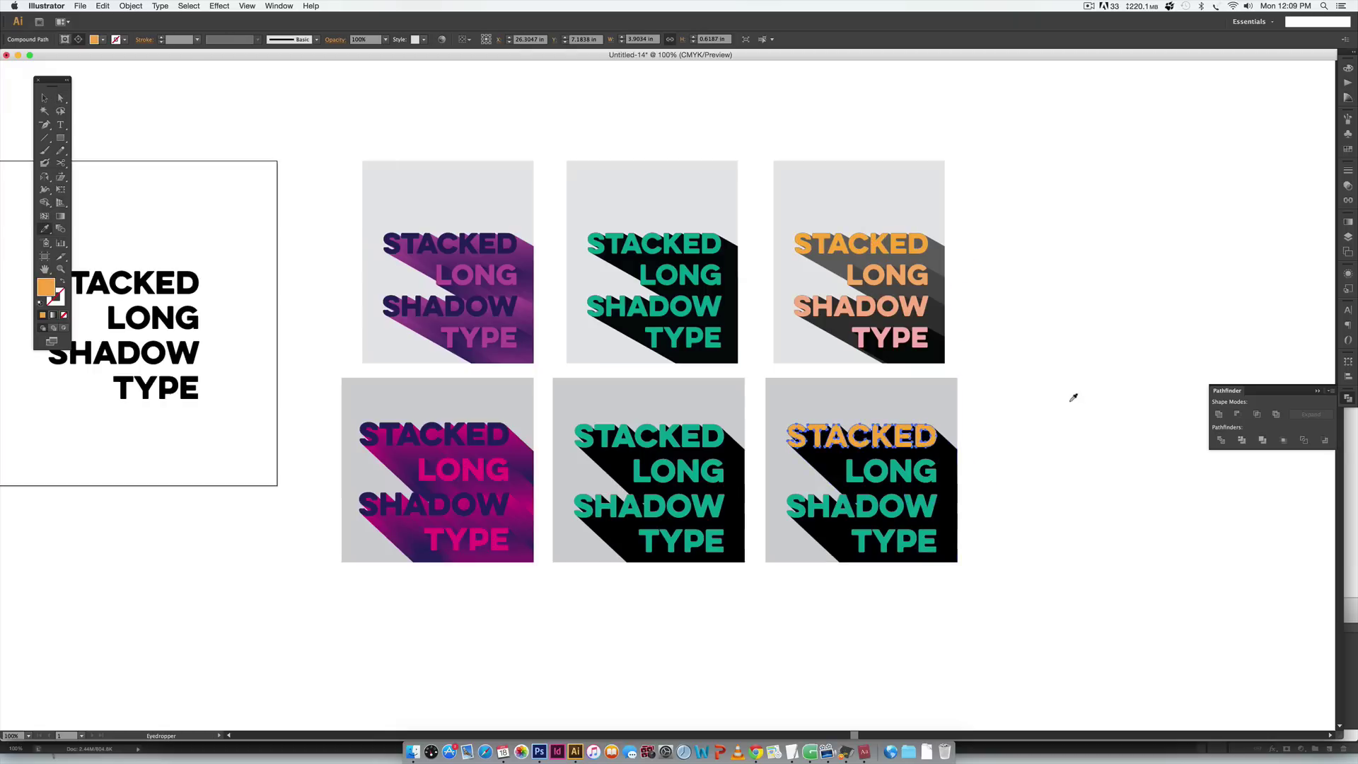
pyautogui.press('v')
pyautogui.click(1348, 149)
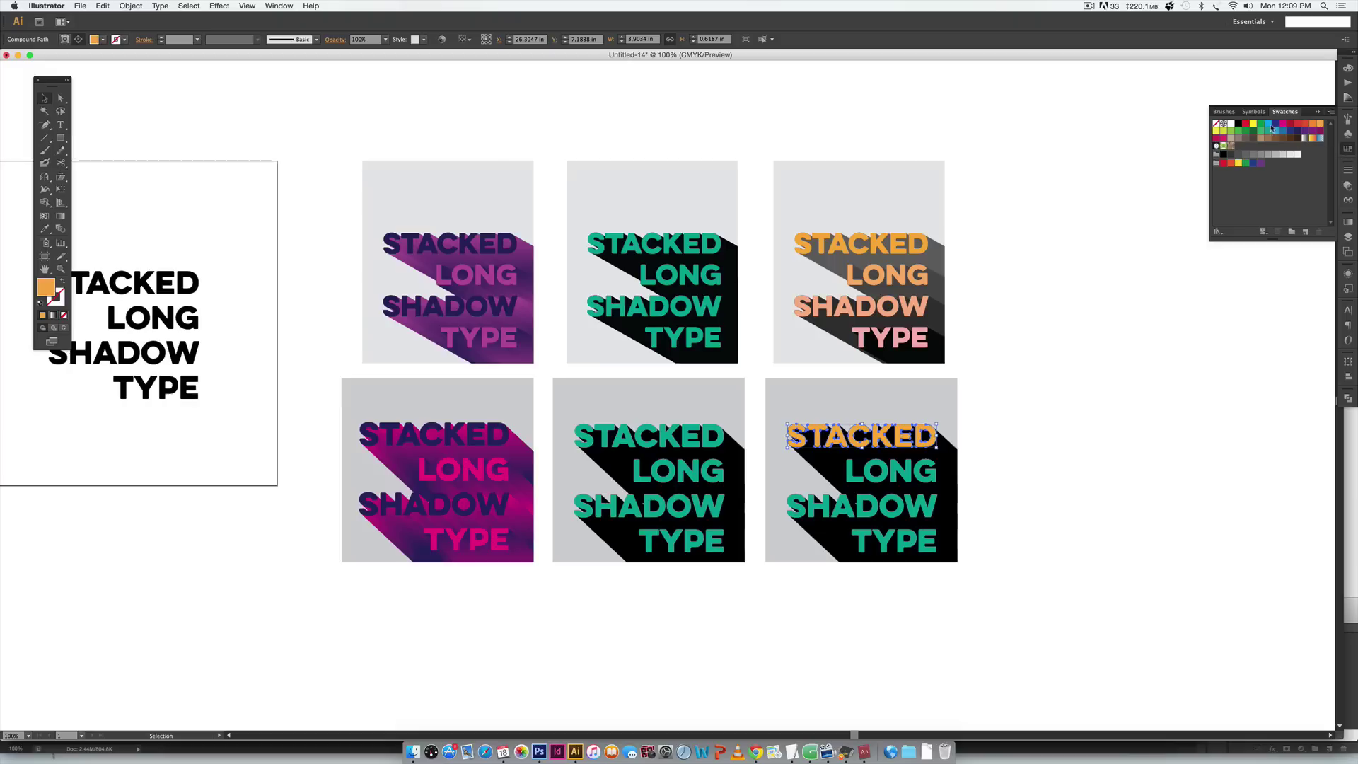
pyautogui.click(962, 507)
# Recolor LONG in the duplicate with the light orange sampled from LONG in the reference design.
pyautogui.press('a')
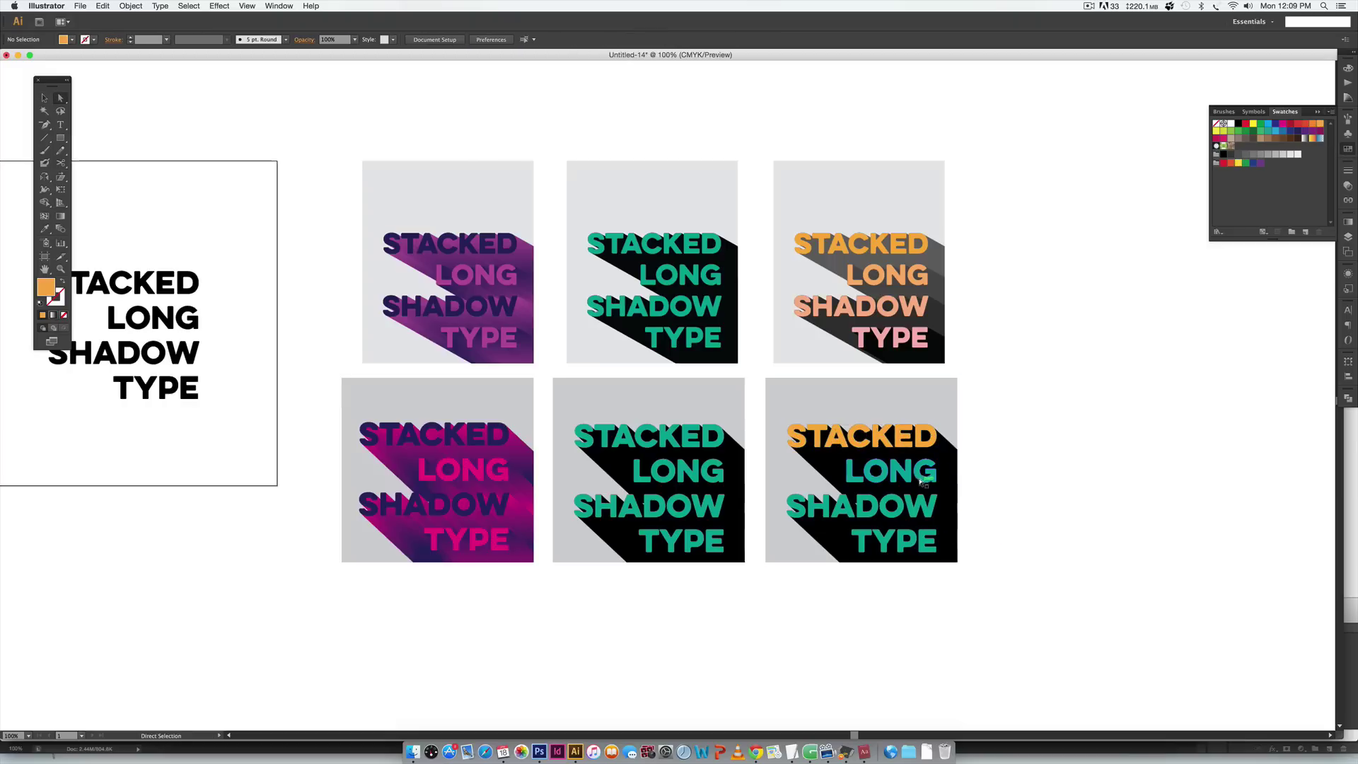
pyautogui.click(923, 472)
pyautogui.click(1113, 516)
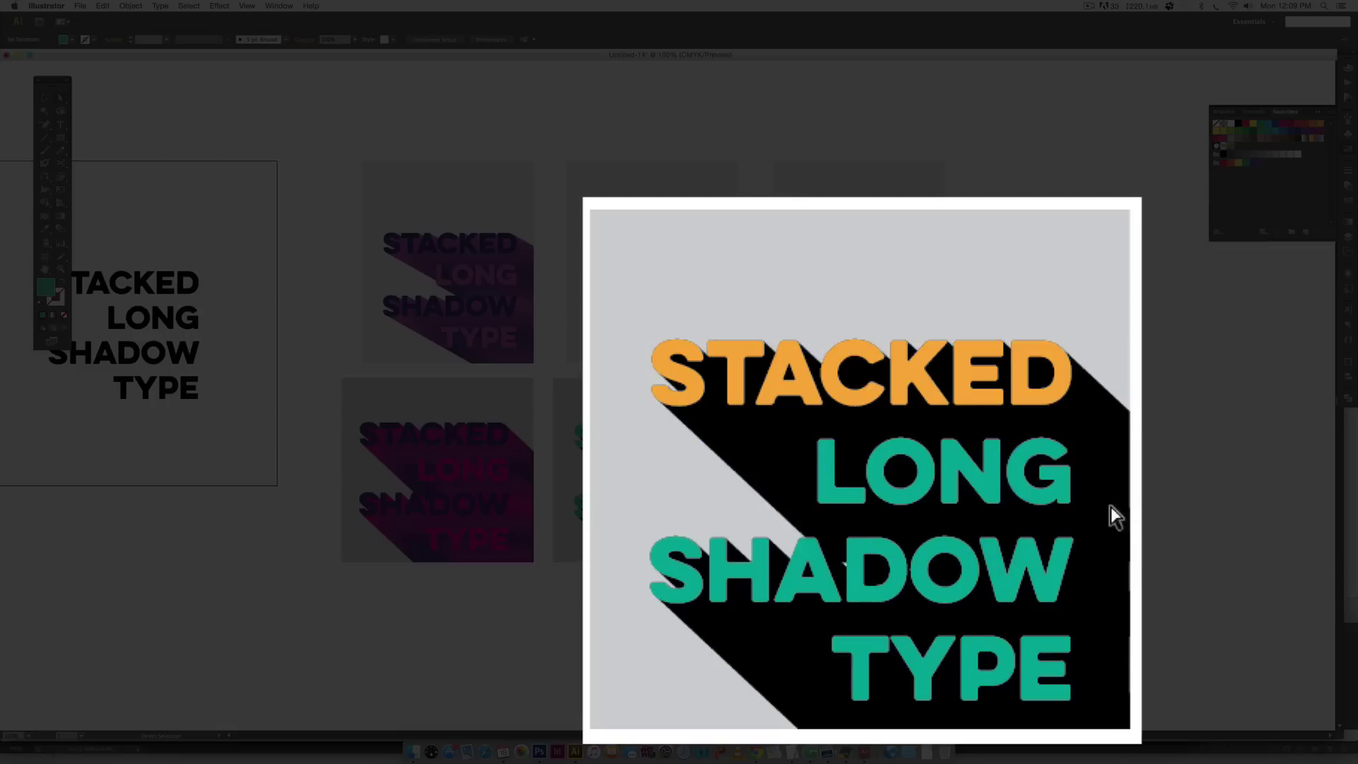
pyautogui.click(1054, 487)
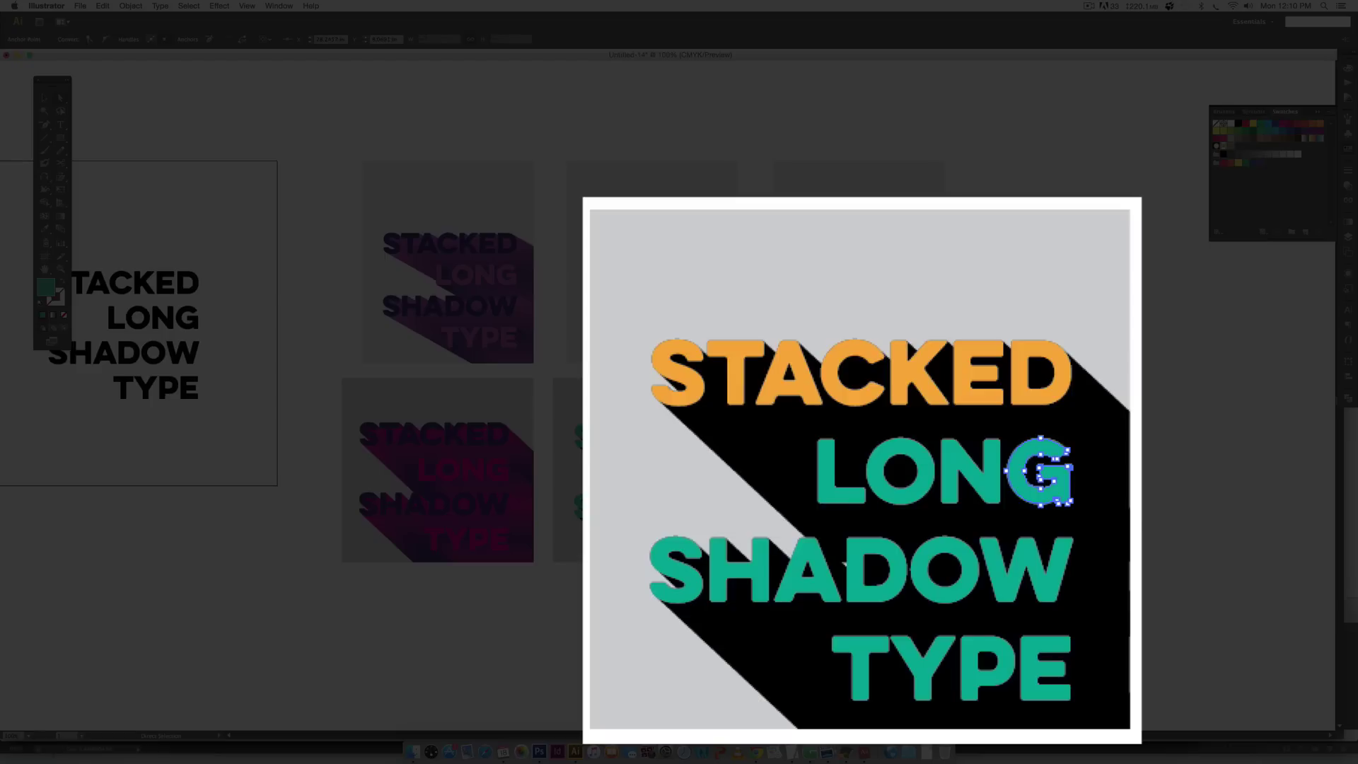
pyautogui.press('super+shift+a')
pyautogui.click(1054, 486)
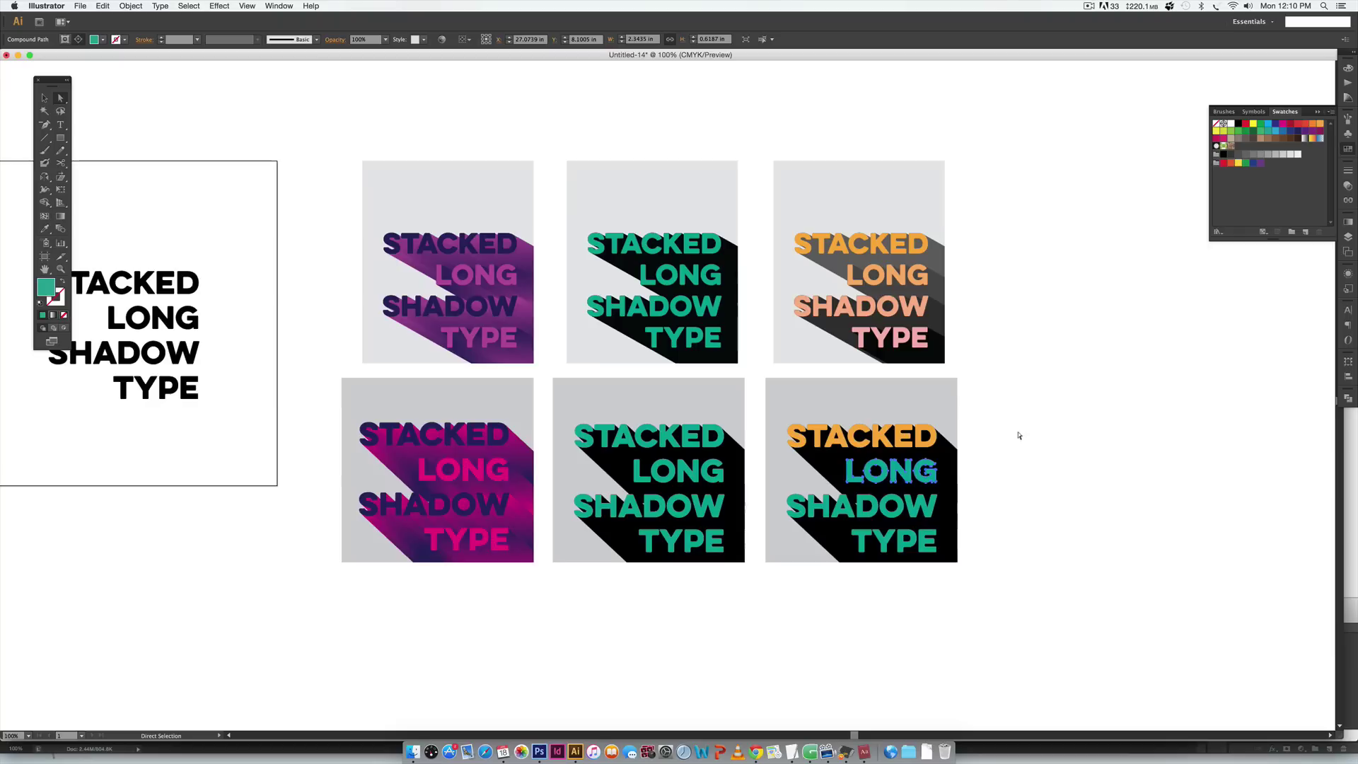
pyautogui.press('i')
pyautogui.click(919, 277)
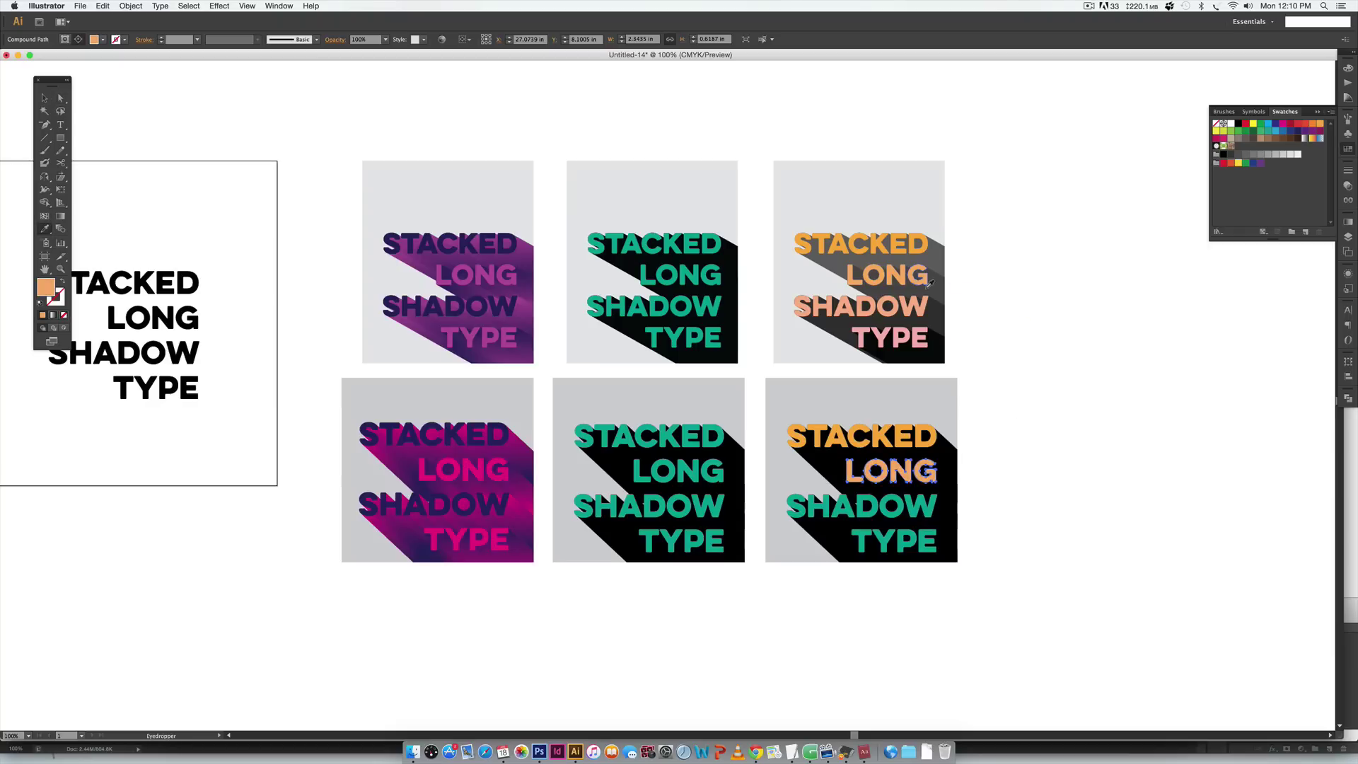
# Recolor SHADOW salmon and TYPE pink in the duplicate by sampling the matching words in the reference design.
pyautogui.press('a')
pyautogui.click(930, 510)
pyautogui.press('i')
pyautogui.click(921, 310)
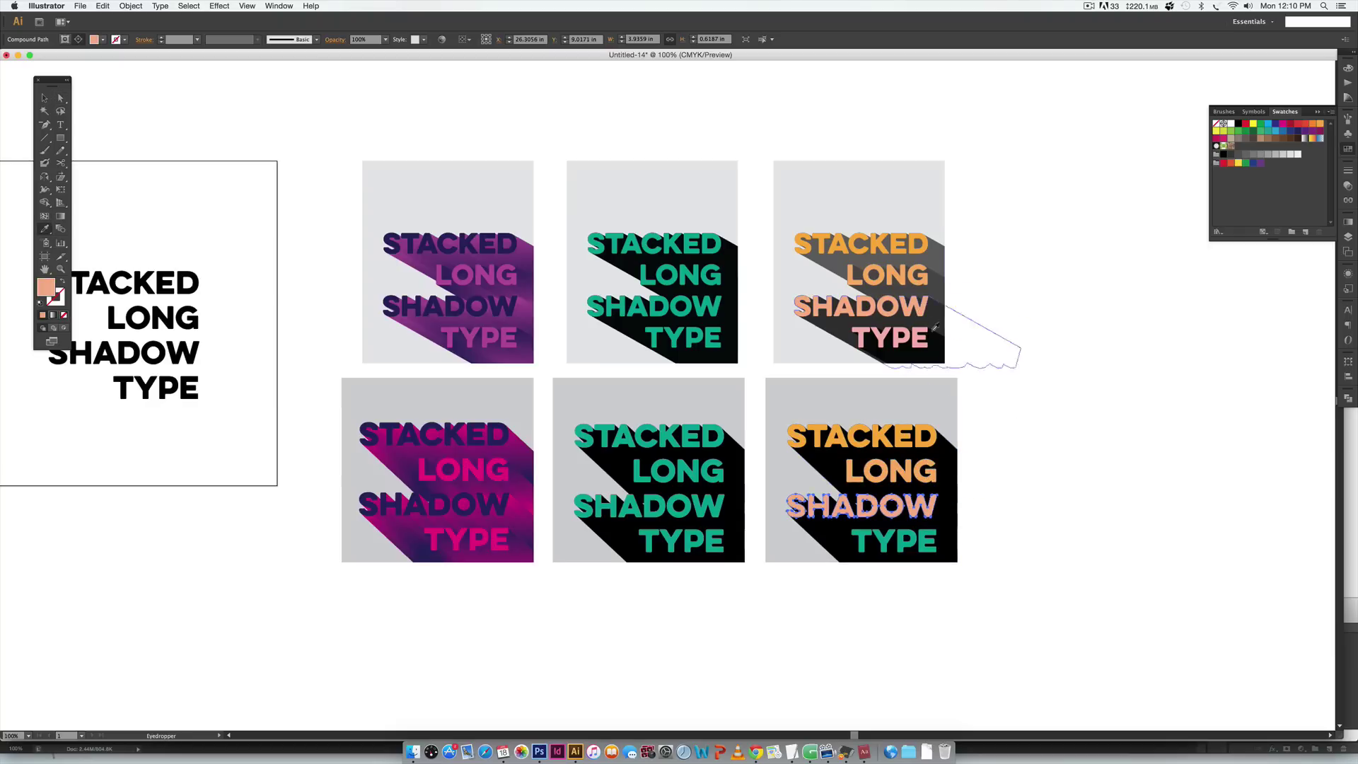
pyautogui.press('a')
pyautogui.click(920, 546)
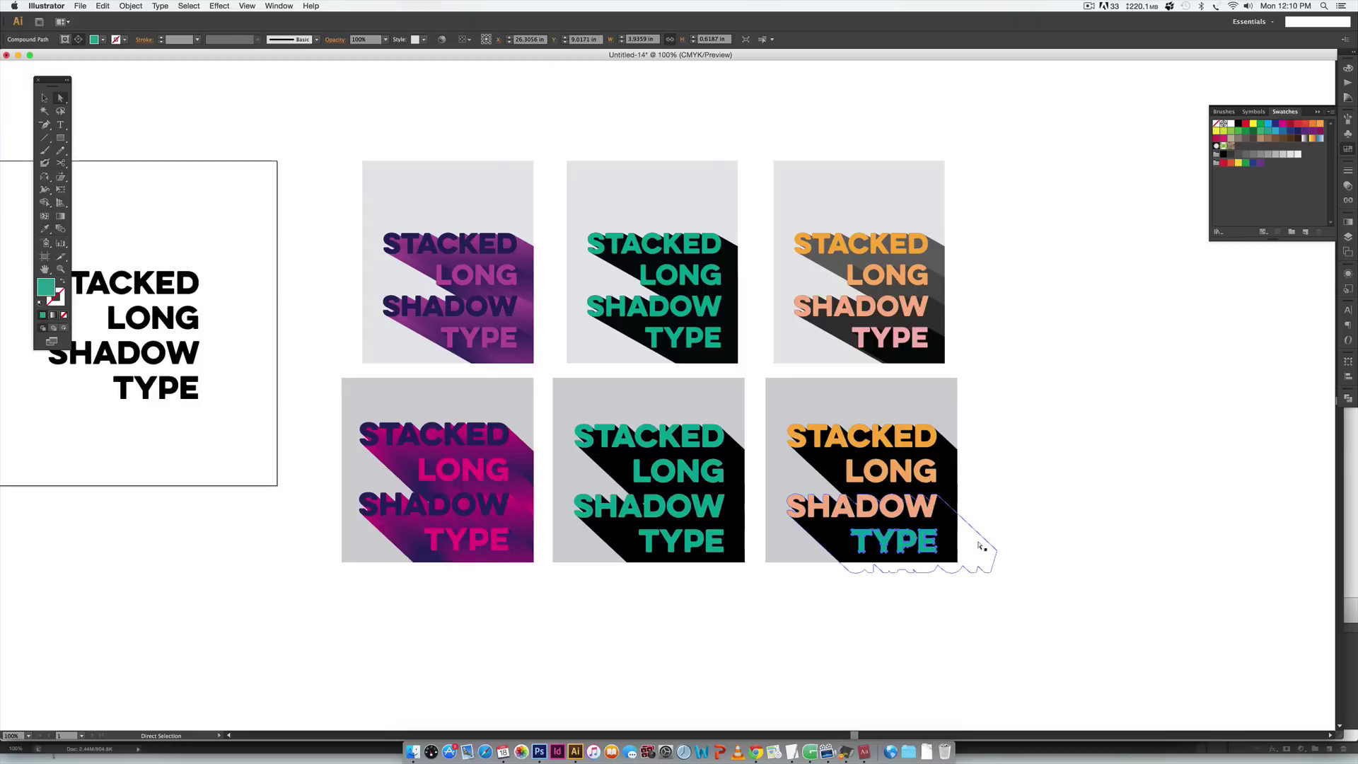
pyautogui.press('i')
pyautogui.click(923, 342)
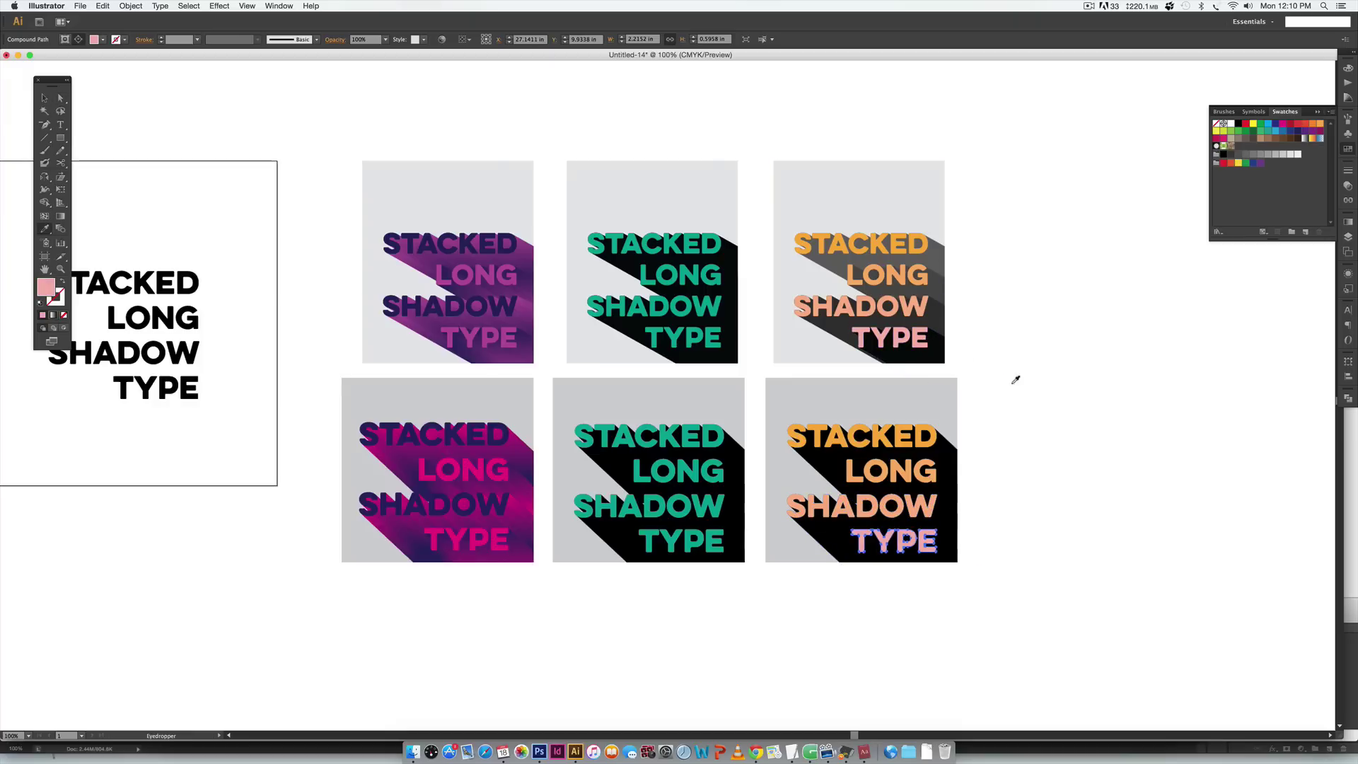
pyautogui.press('v')
pyautogui.click(1116, 488)
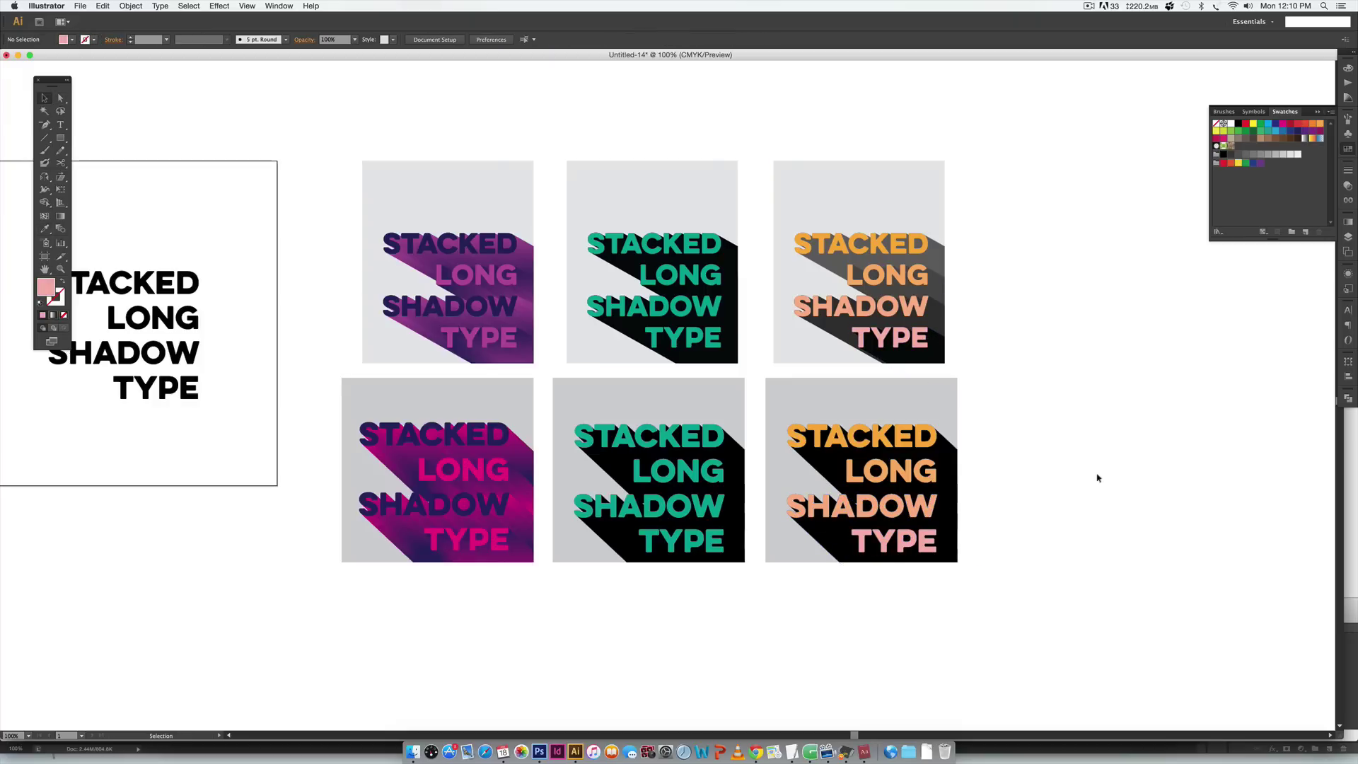
# Fill the duplicate's four word shadows with gray swatches that get progressively darker from STACKED down to TYPE.
pyautogui.press('a')
pyautogui.click(944, 452)
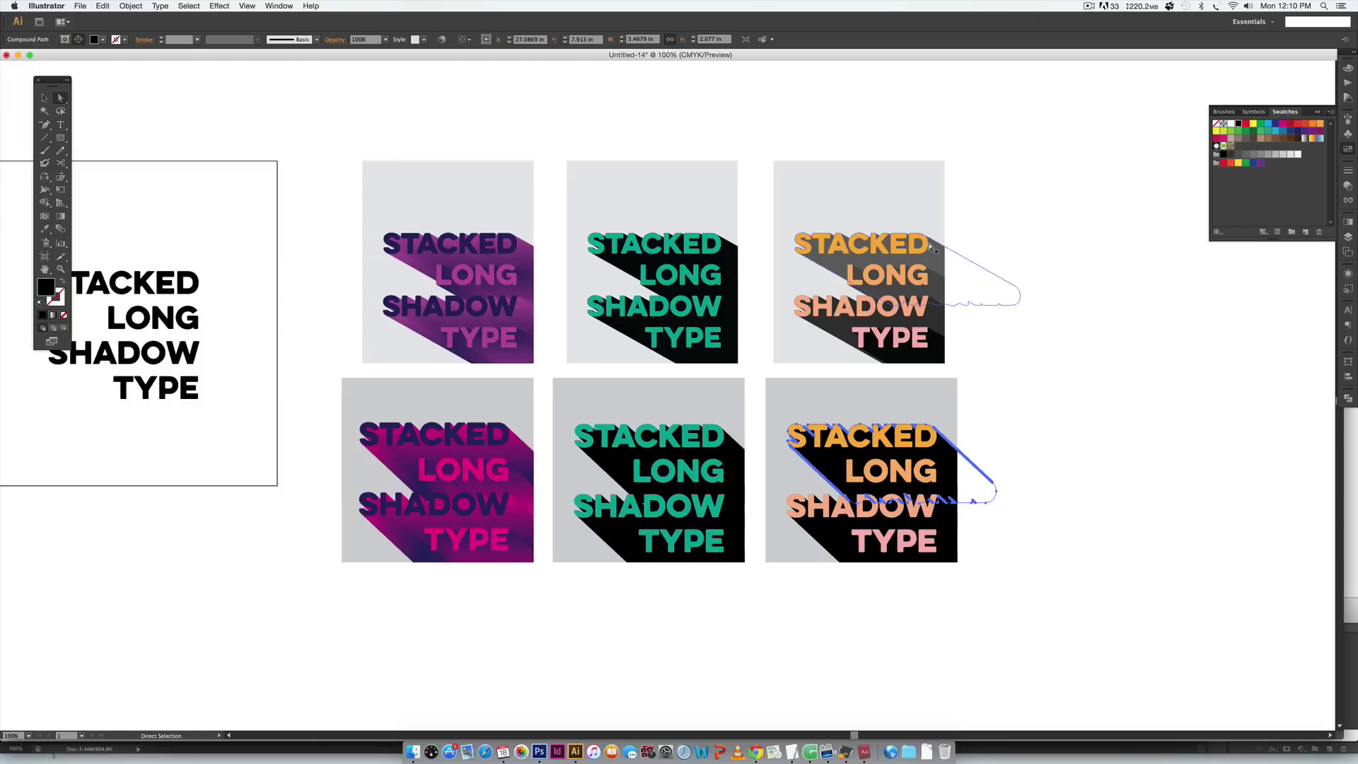
pyautogui.click(1254, 154)
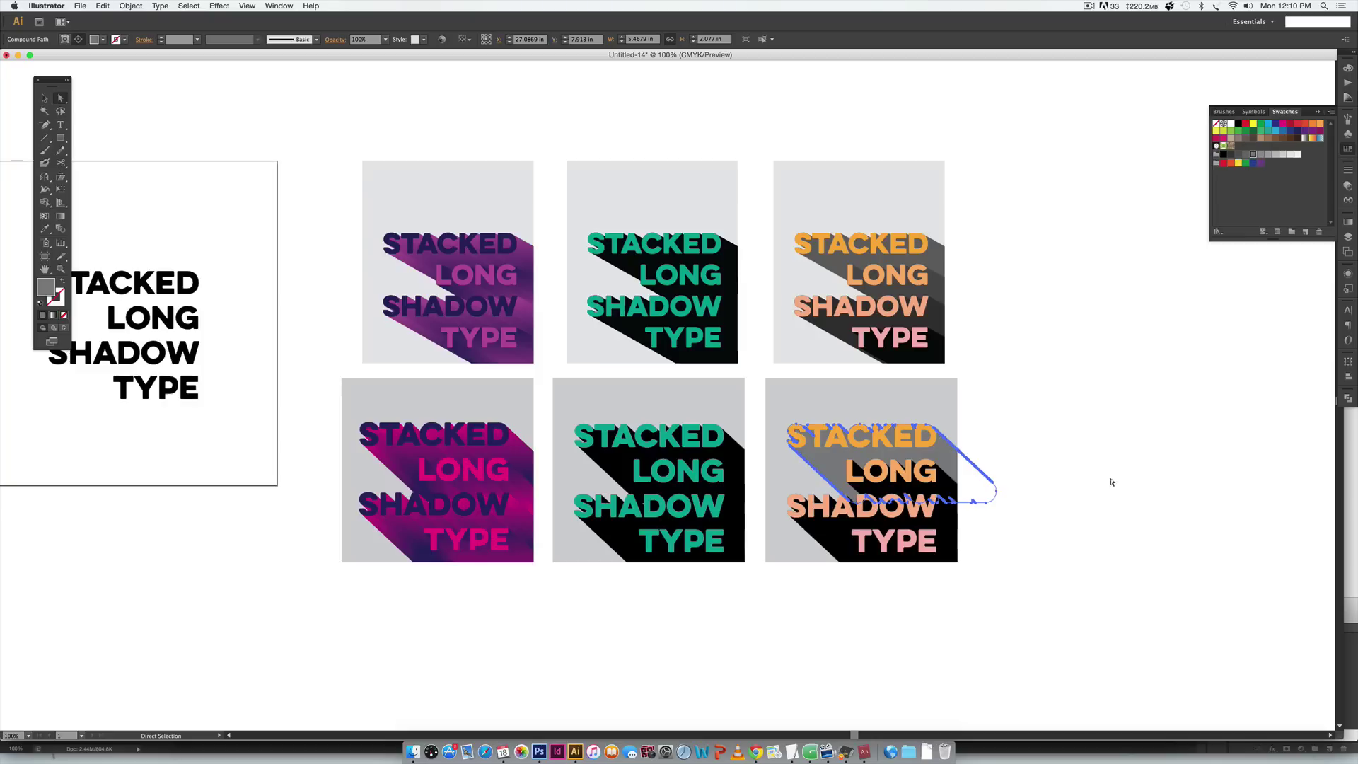
pyautogui.click(979, 527)
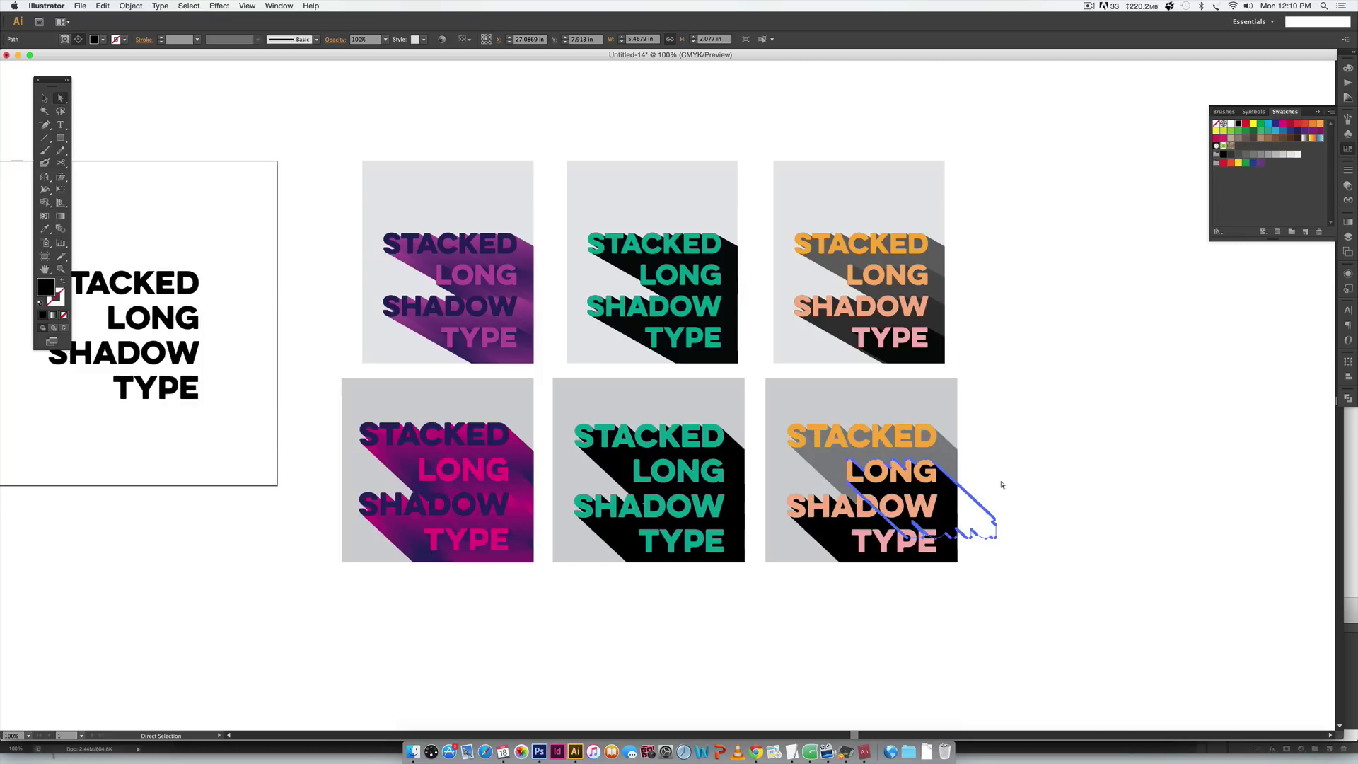
pyautogui.click(1246, 154)
pyautogui.click(943, 520)
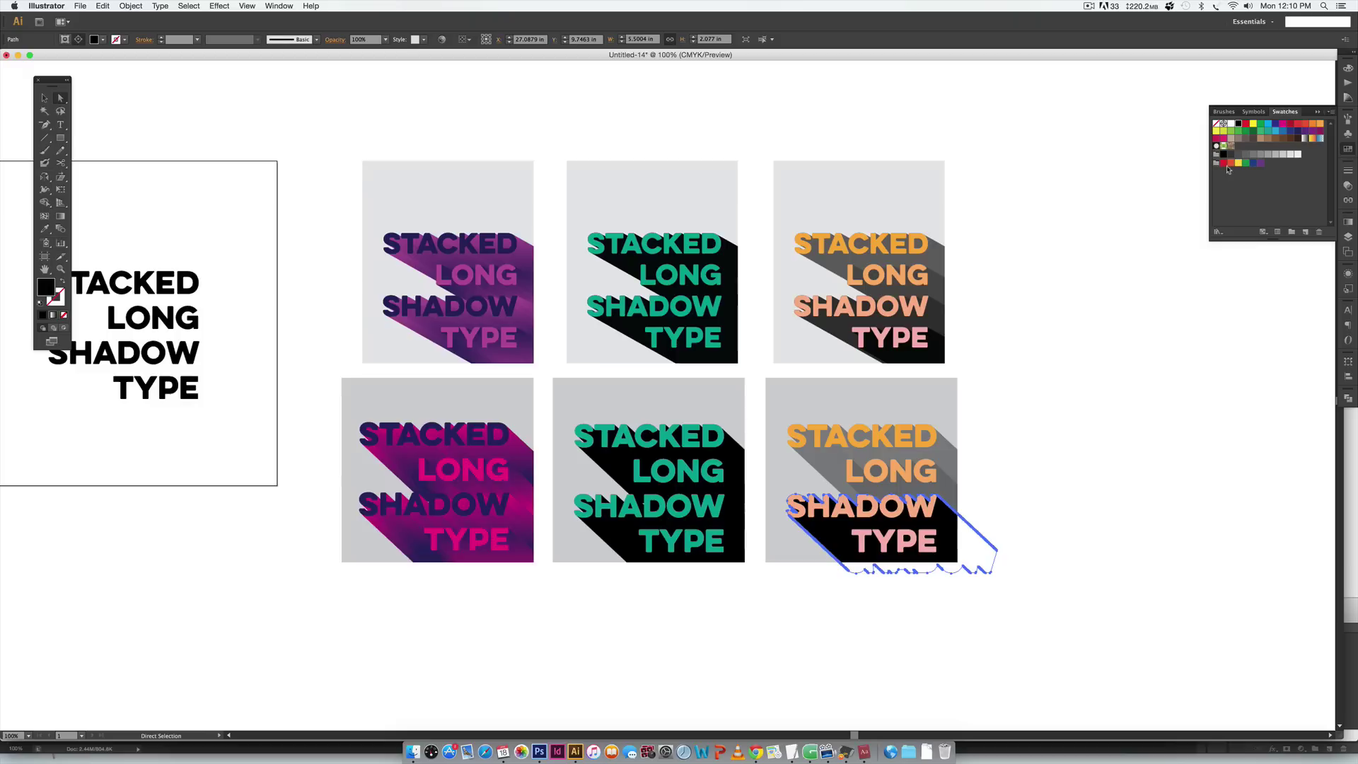
pyautogui.click(947, 557)
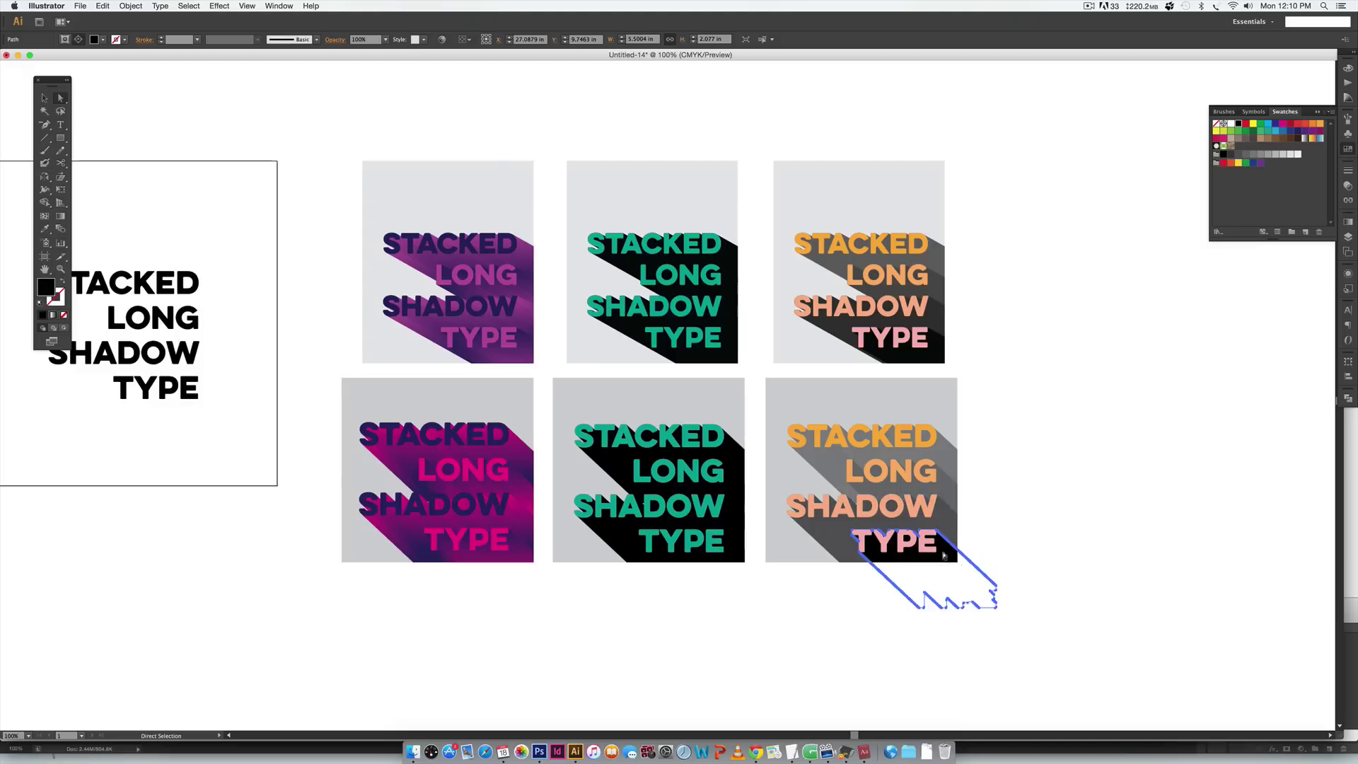
pyautogui.click(1231, 155)
pyautogui.click(1193, 468)
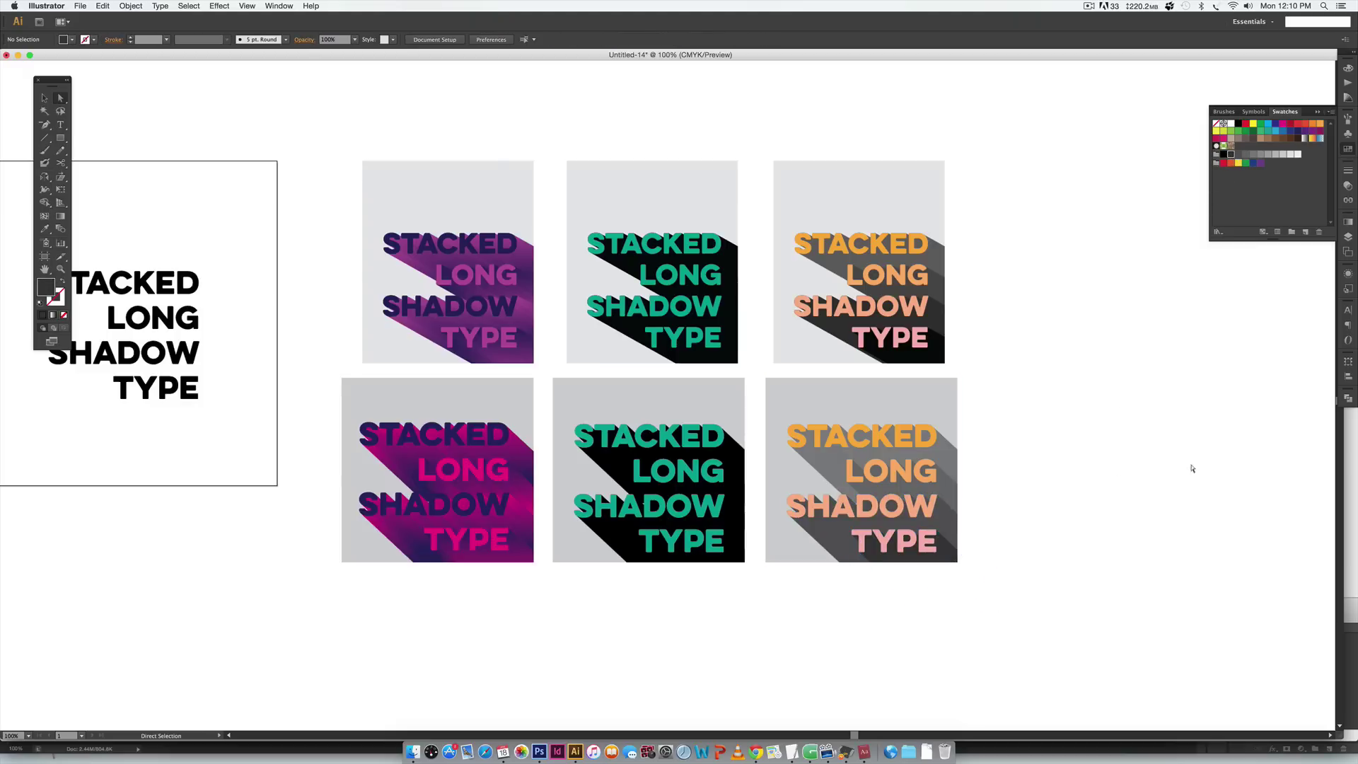